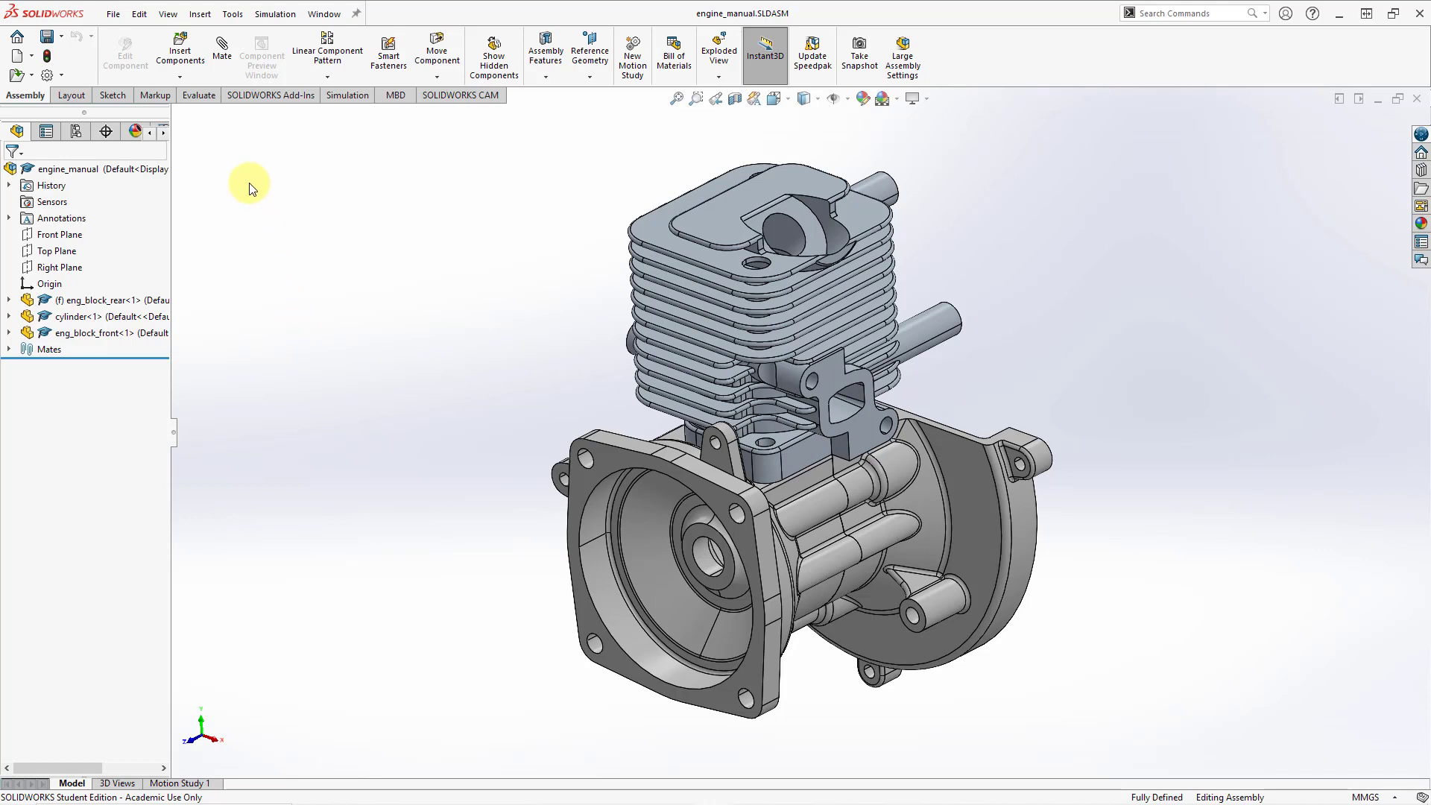
Insert the open SHCS screw part into the engine assembly, placing it in free space beside the cylinder
left_click(193, 63)
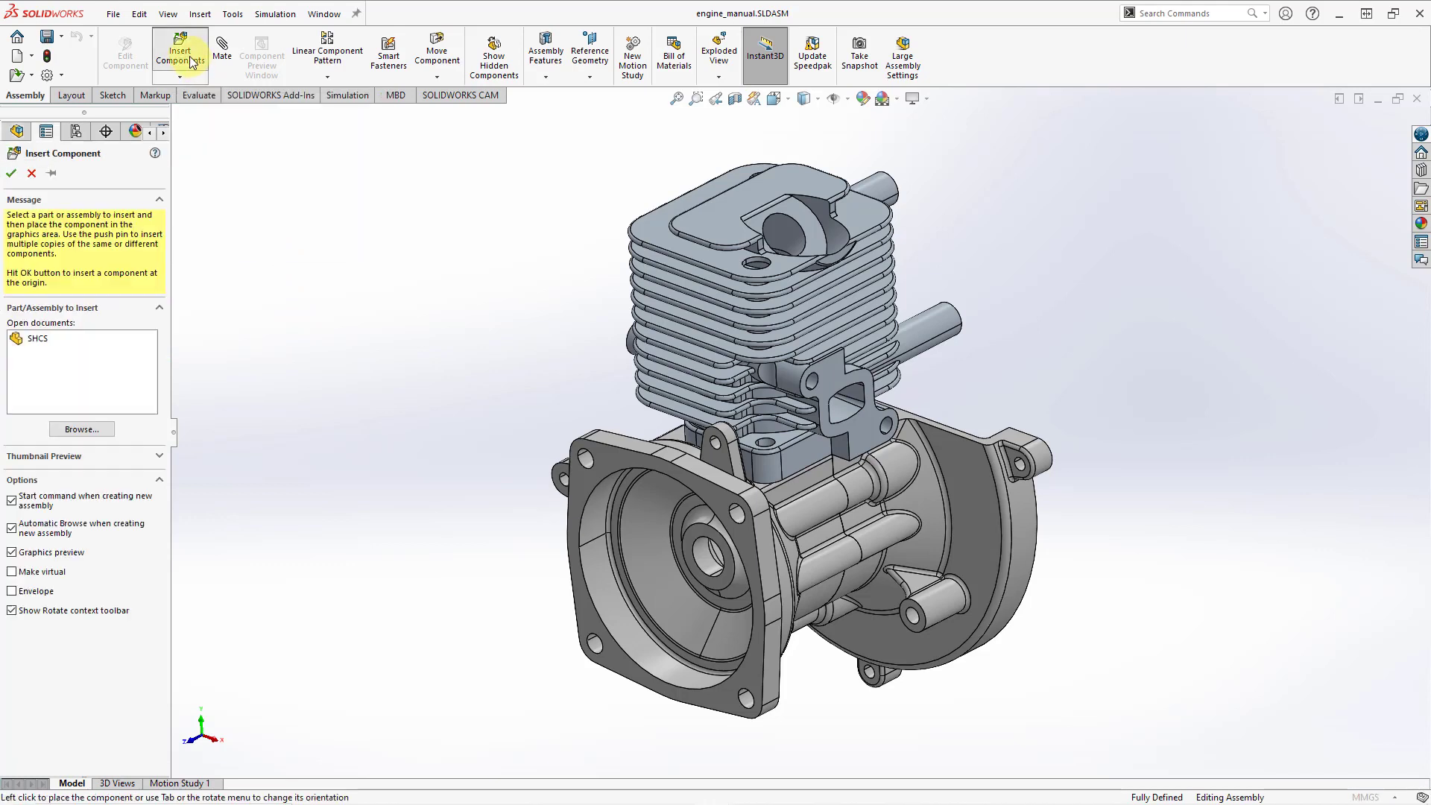
left_click(37, 340)
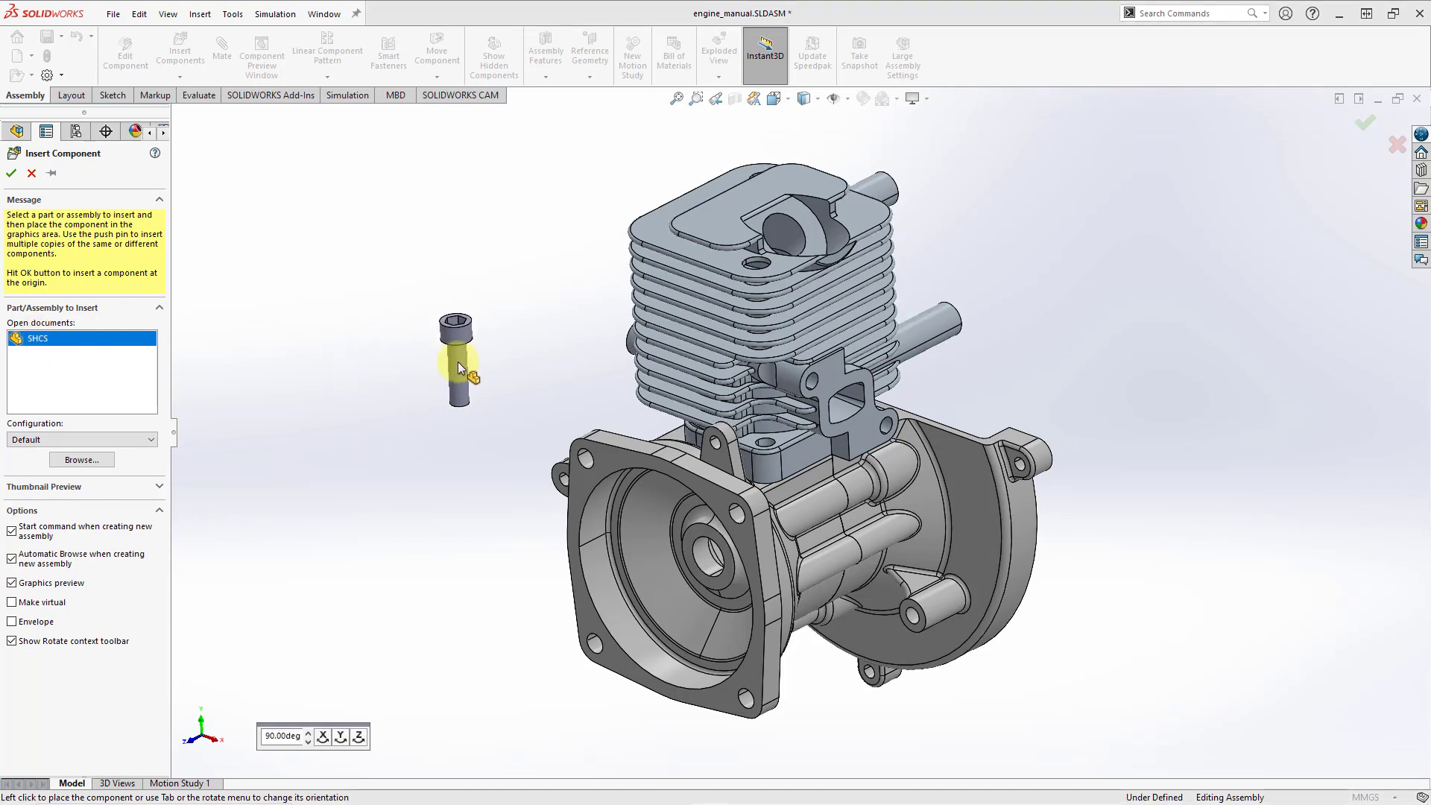
left_click(499, 383)
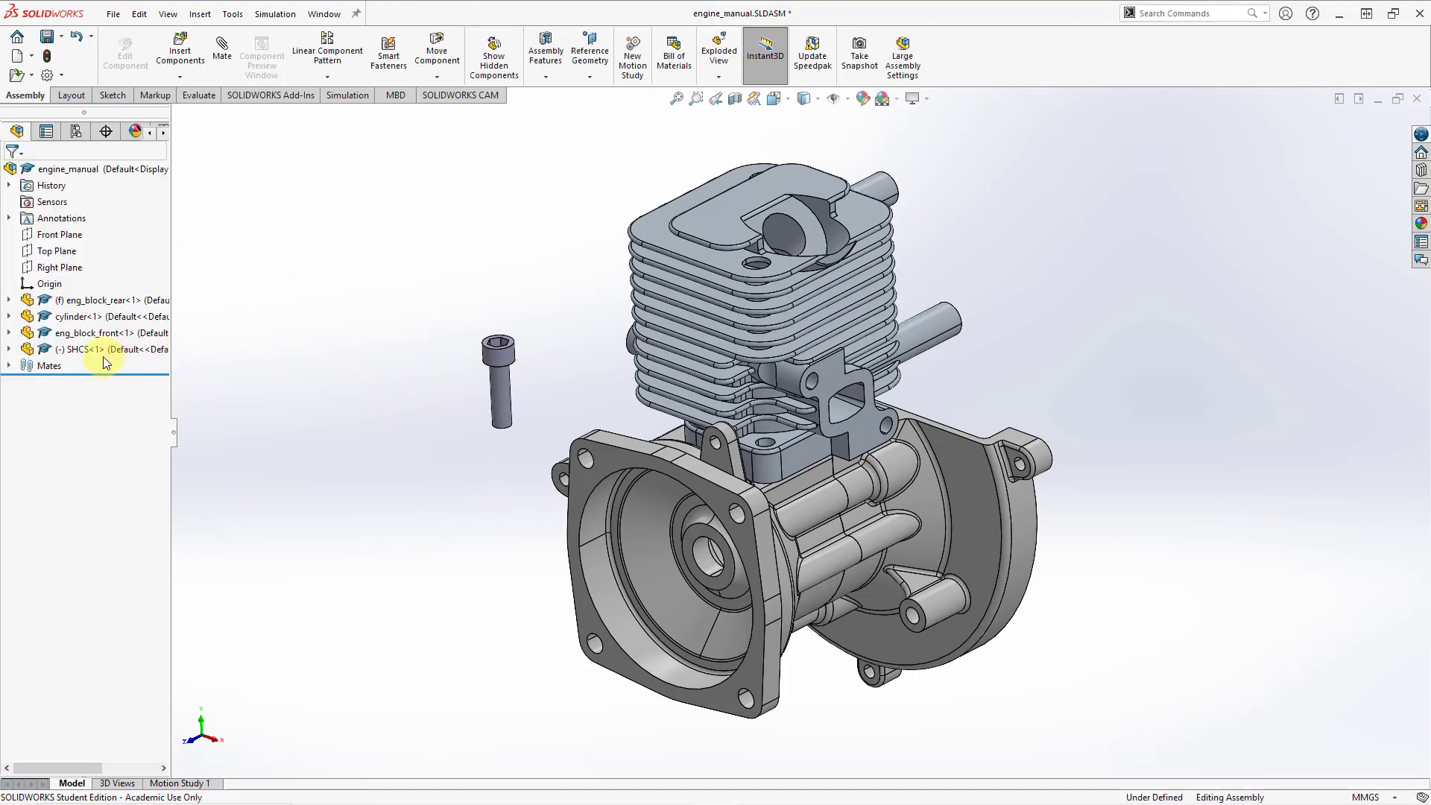
Add a concentric mate between the screw's shank and the hole in the cylinder's base flange
left_click(226, 66)
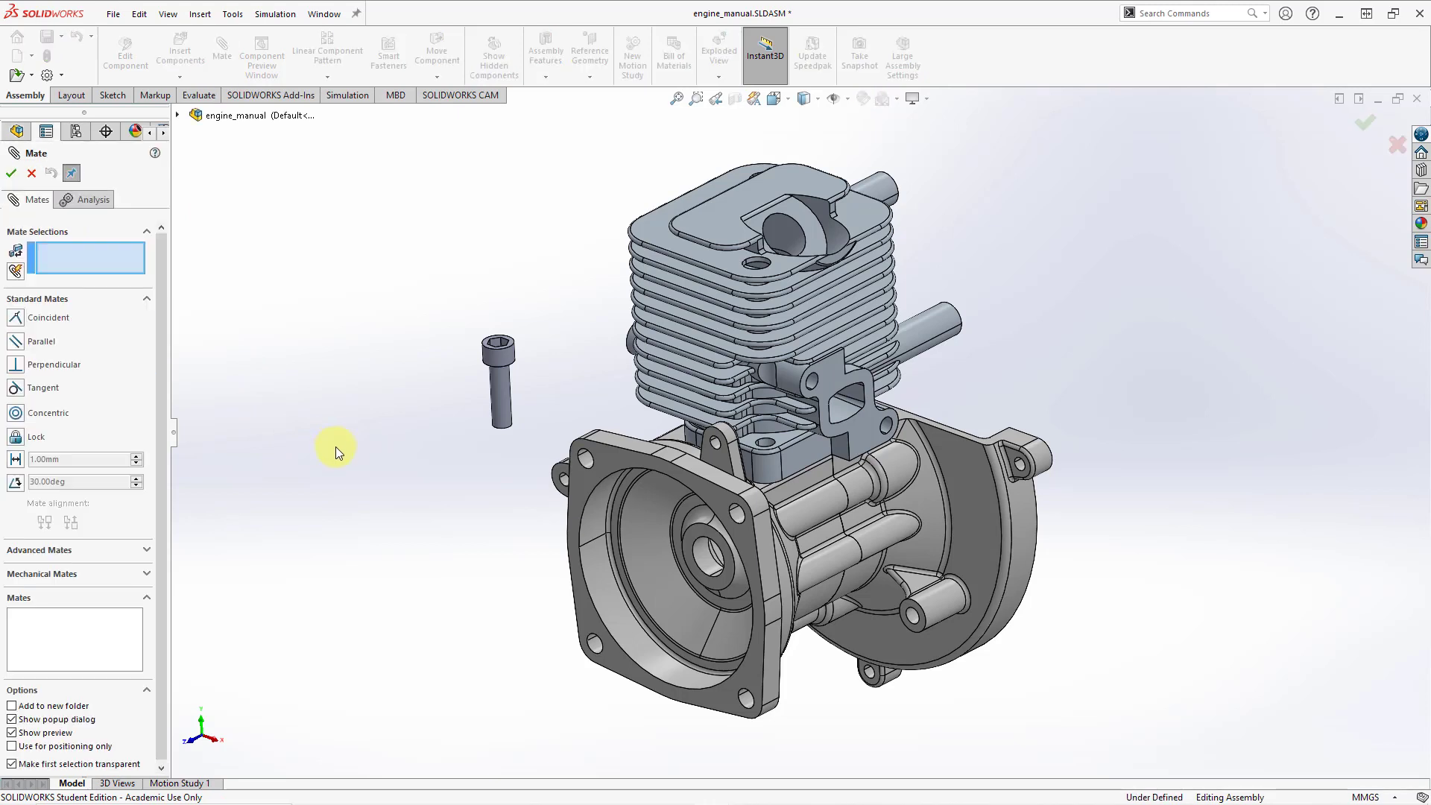
left_click(500, 398)
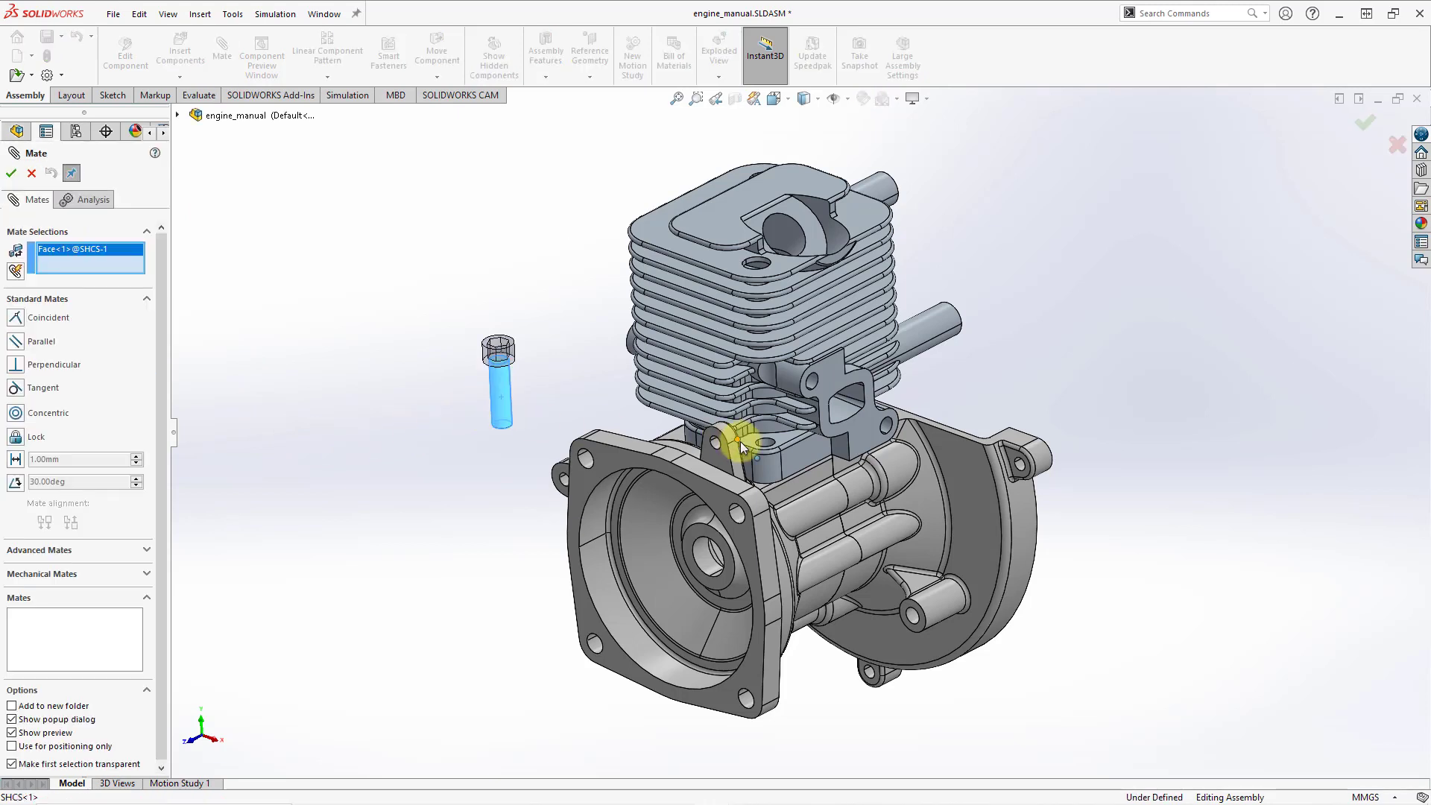
left_click(770, 448)
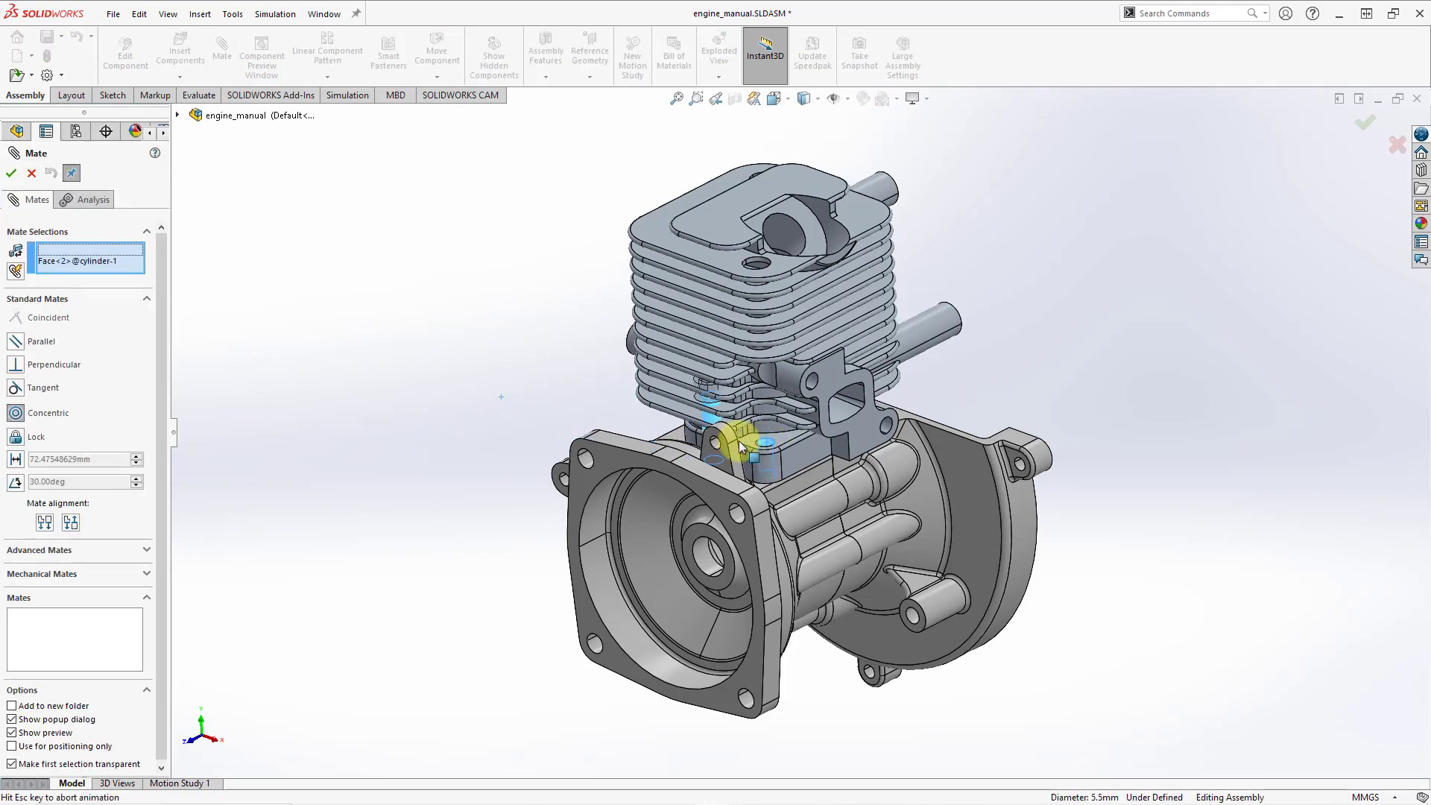
left_click(11, 173)
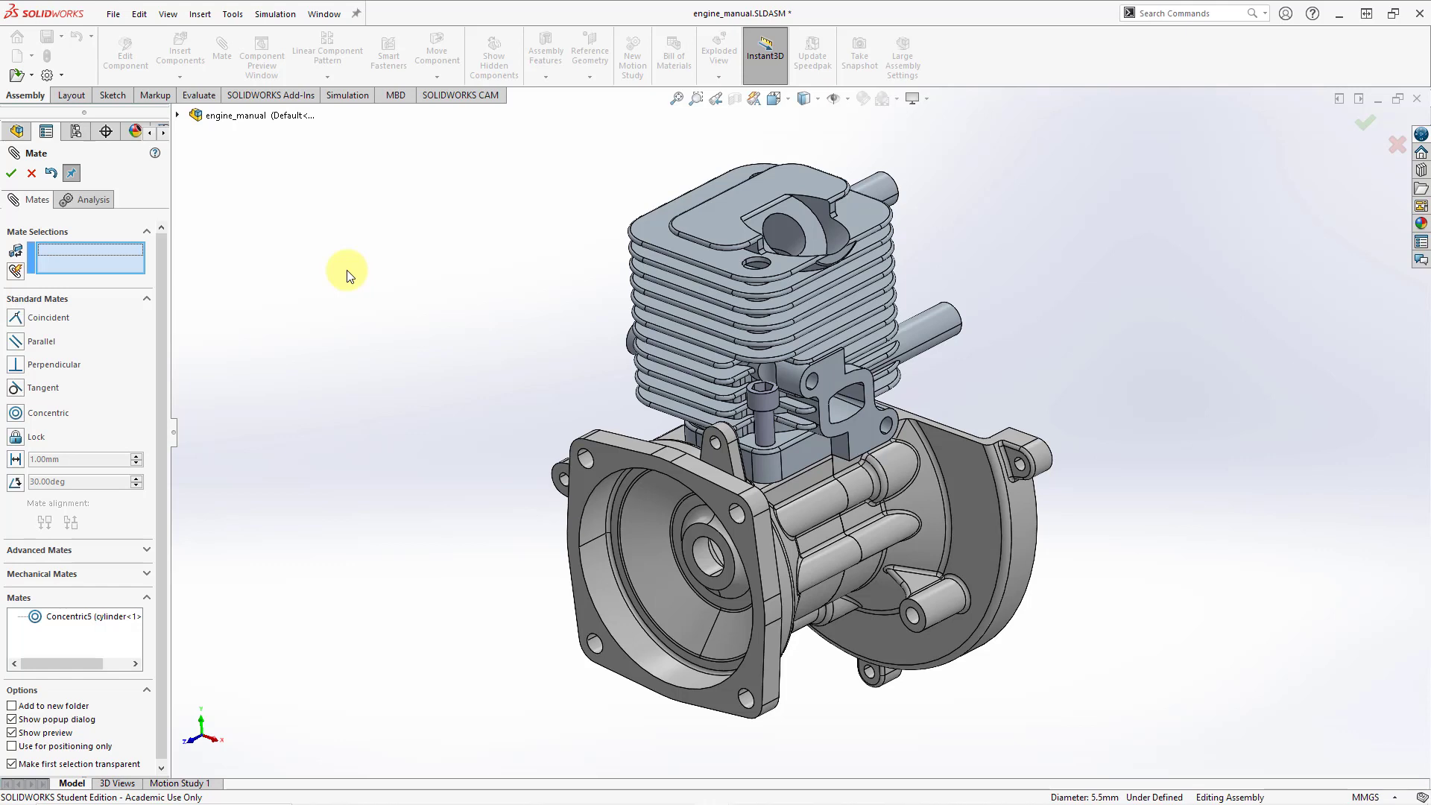
left_click(31, 173)
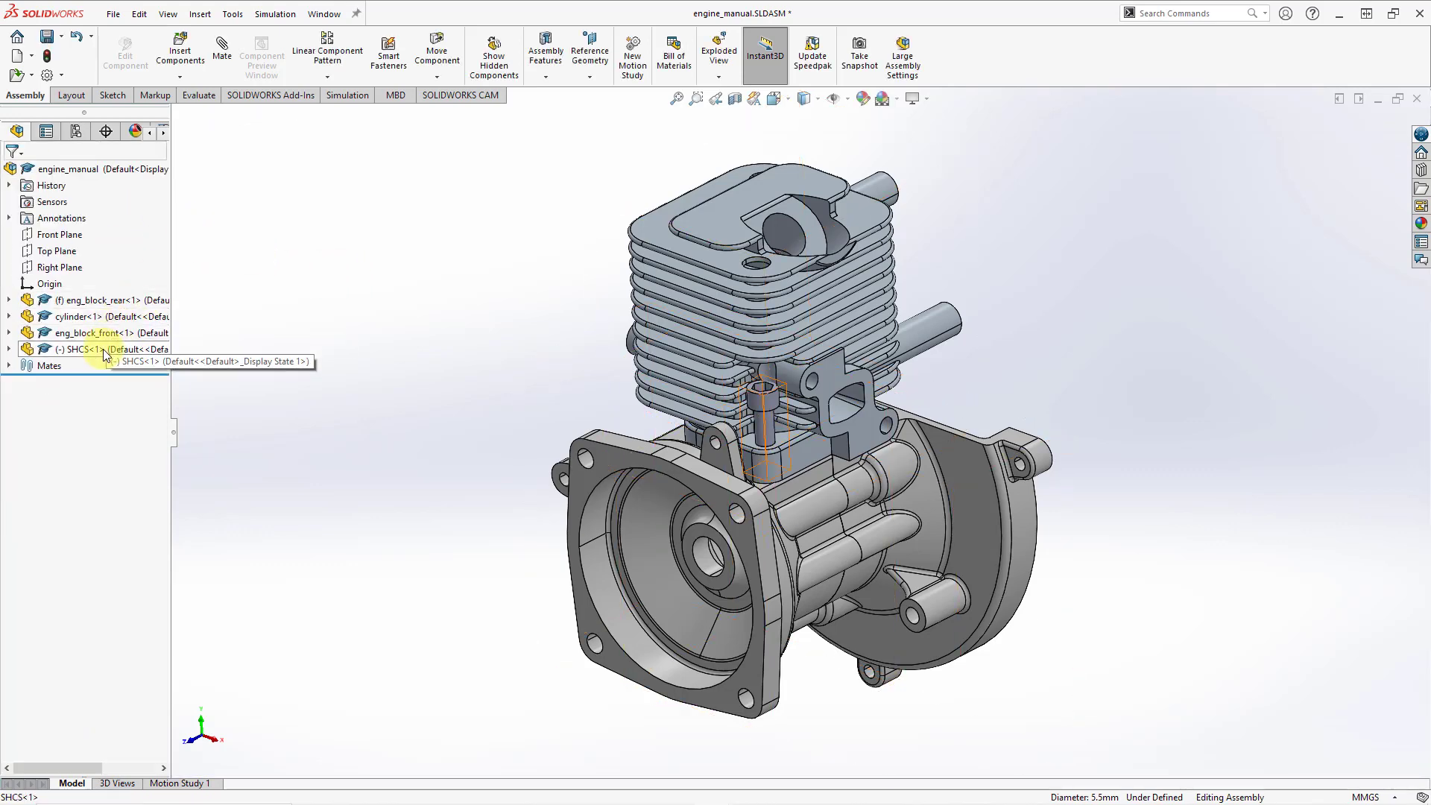
Delete the SHCS screw from the assembly together with its dependent concentric mate
left_click(105, 351)
right_click(103, 349)
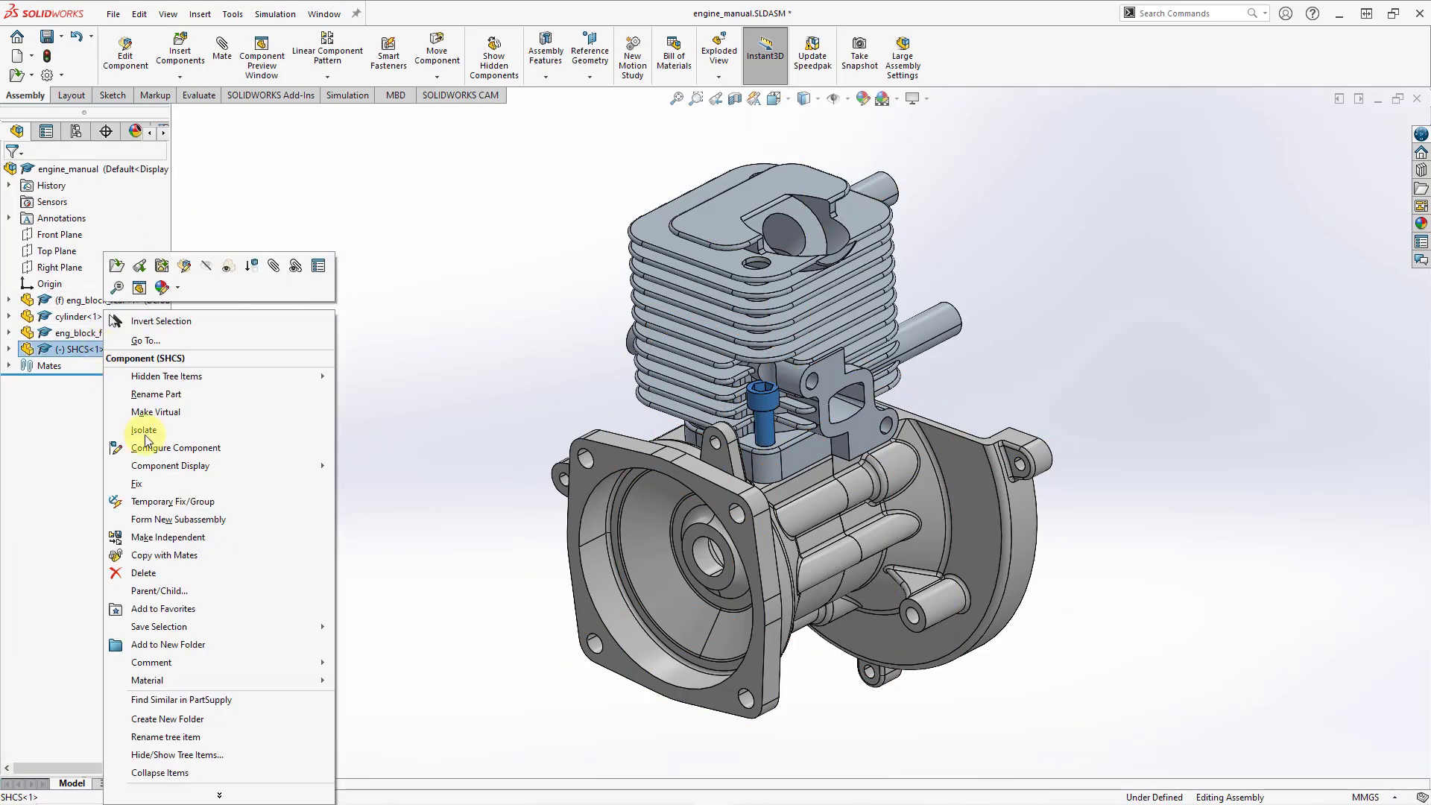
left_click(168, 572)
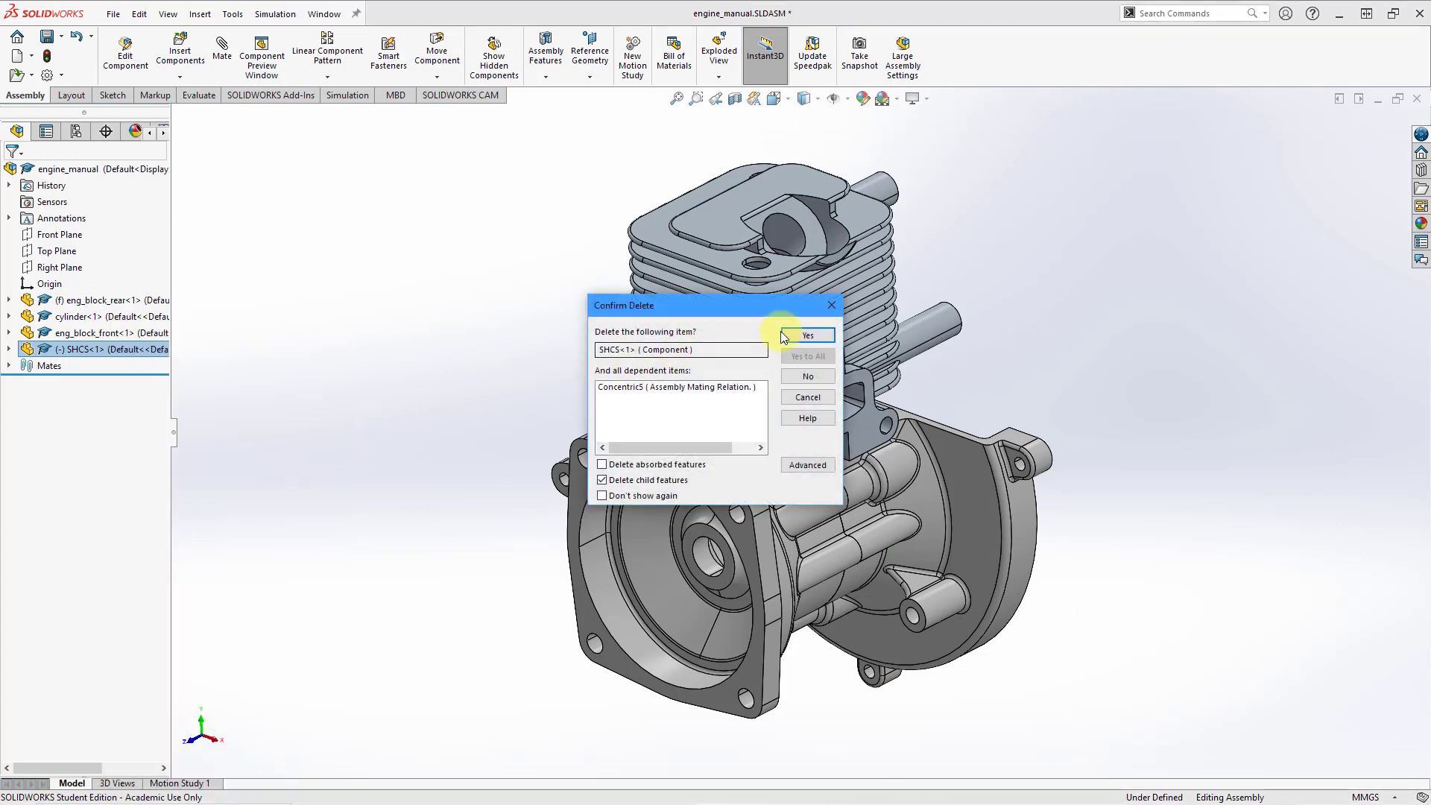
left_click(802, 337)
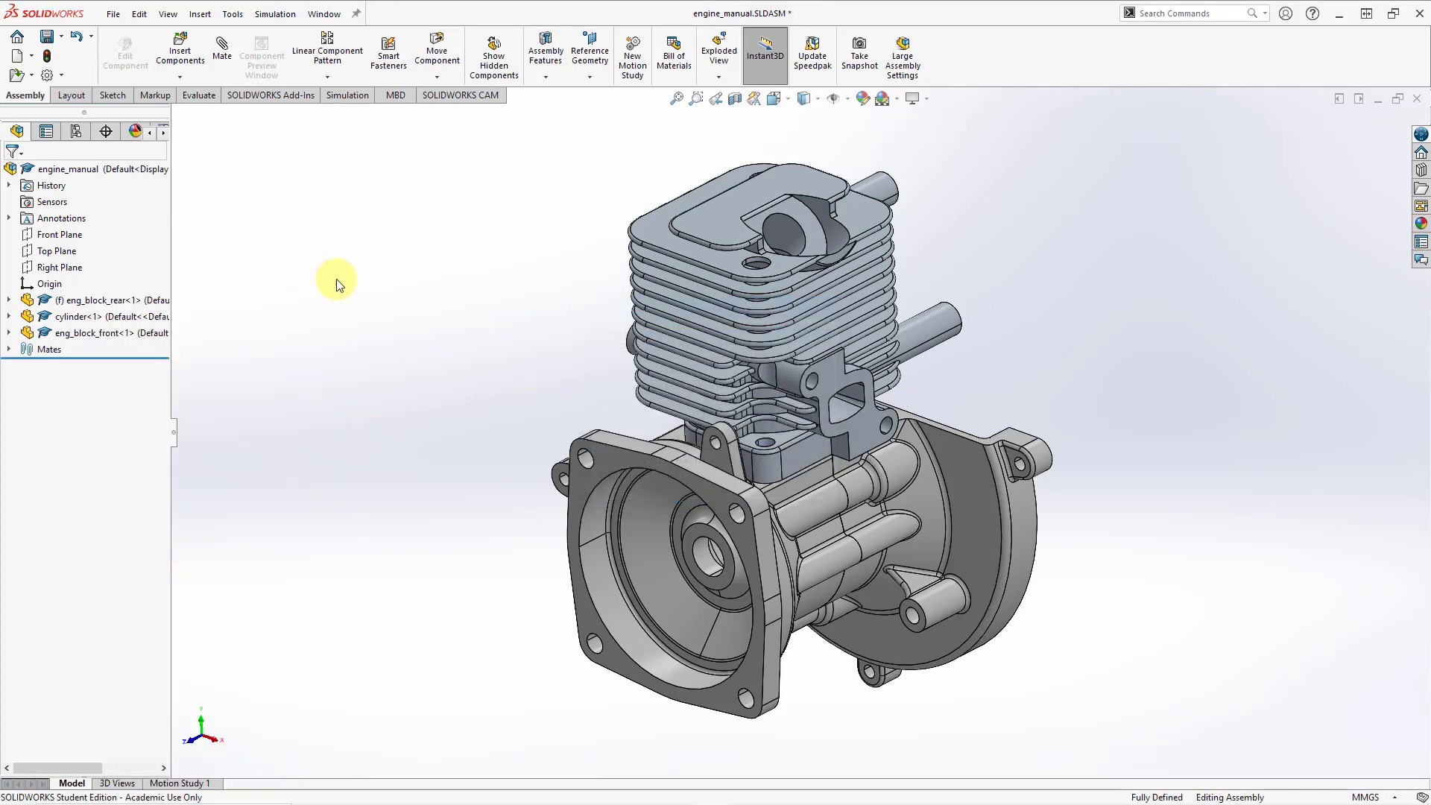
In the SHCS part document, start a mate reference with the circular edge under the screw head as primary entity
left_click(323, 14)
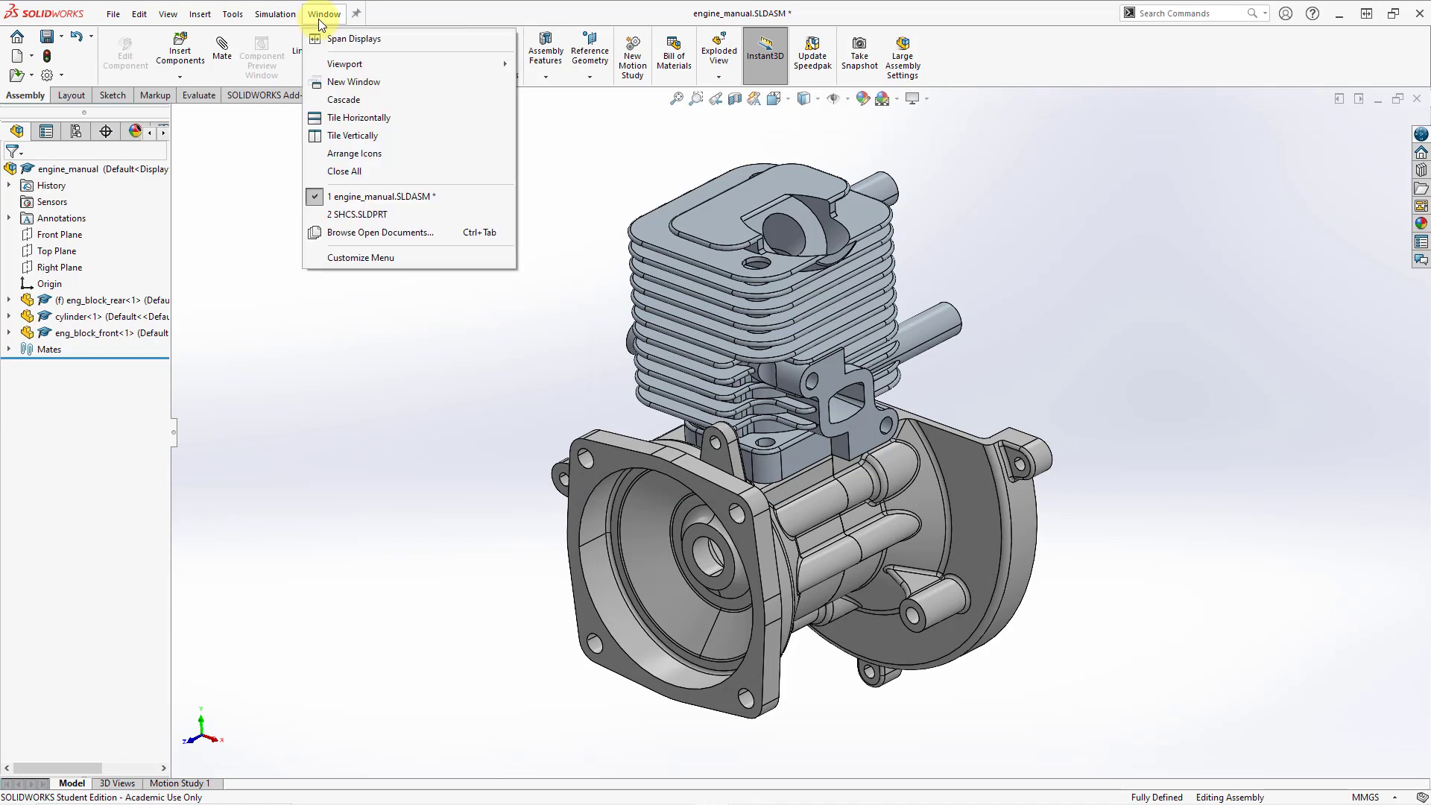
left_click(349, 215)
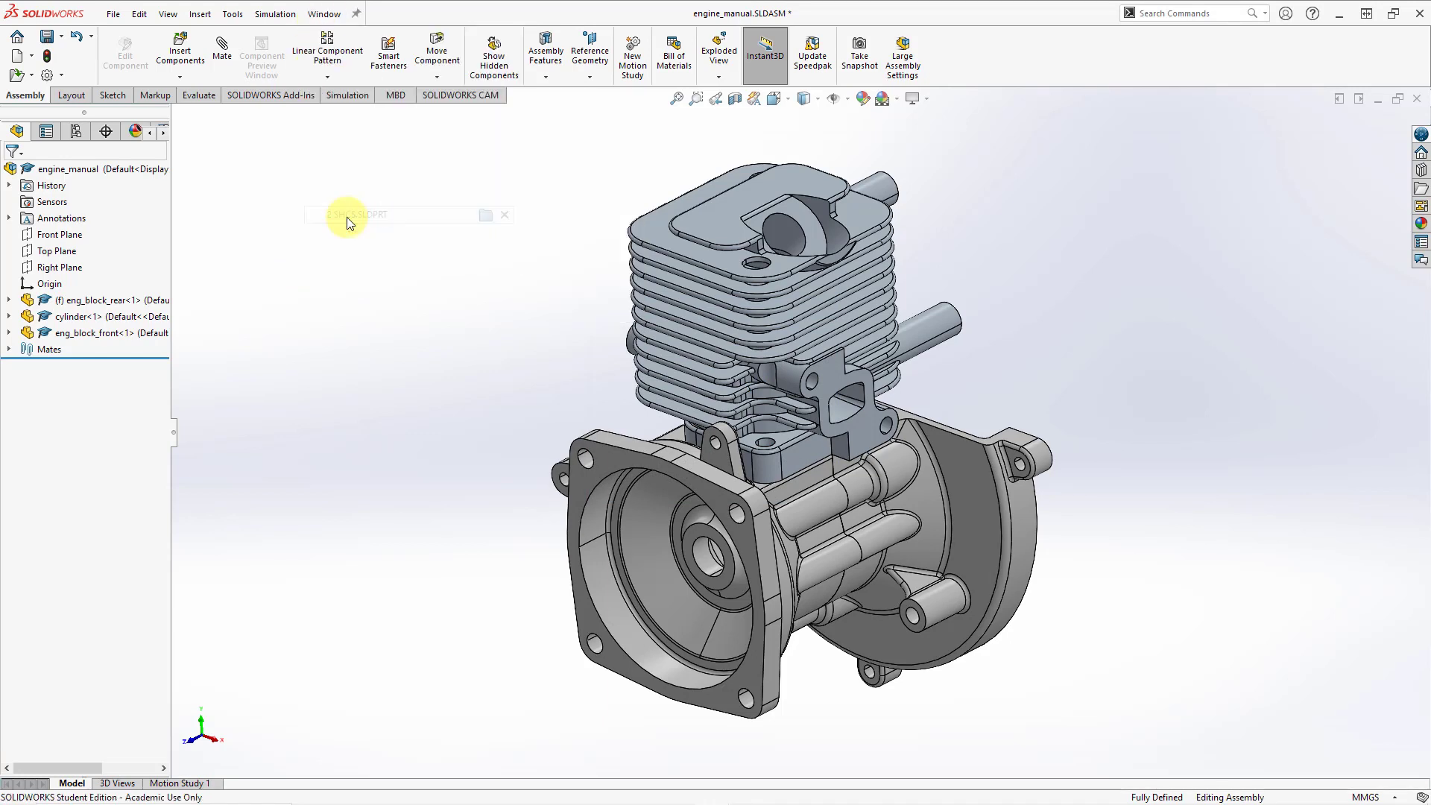
middle_click_drag(606, 336, 617, 297)
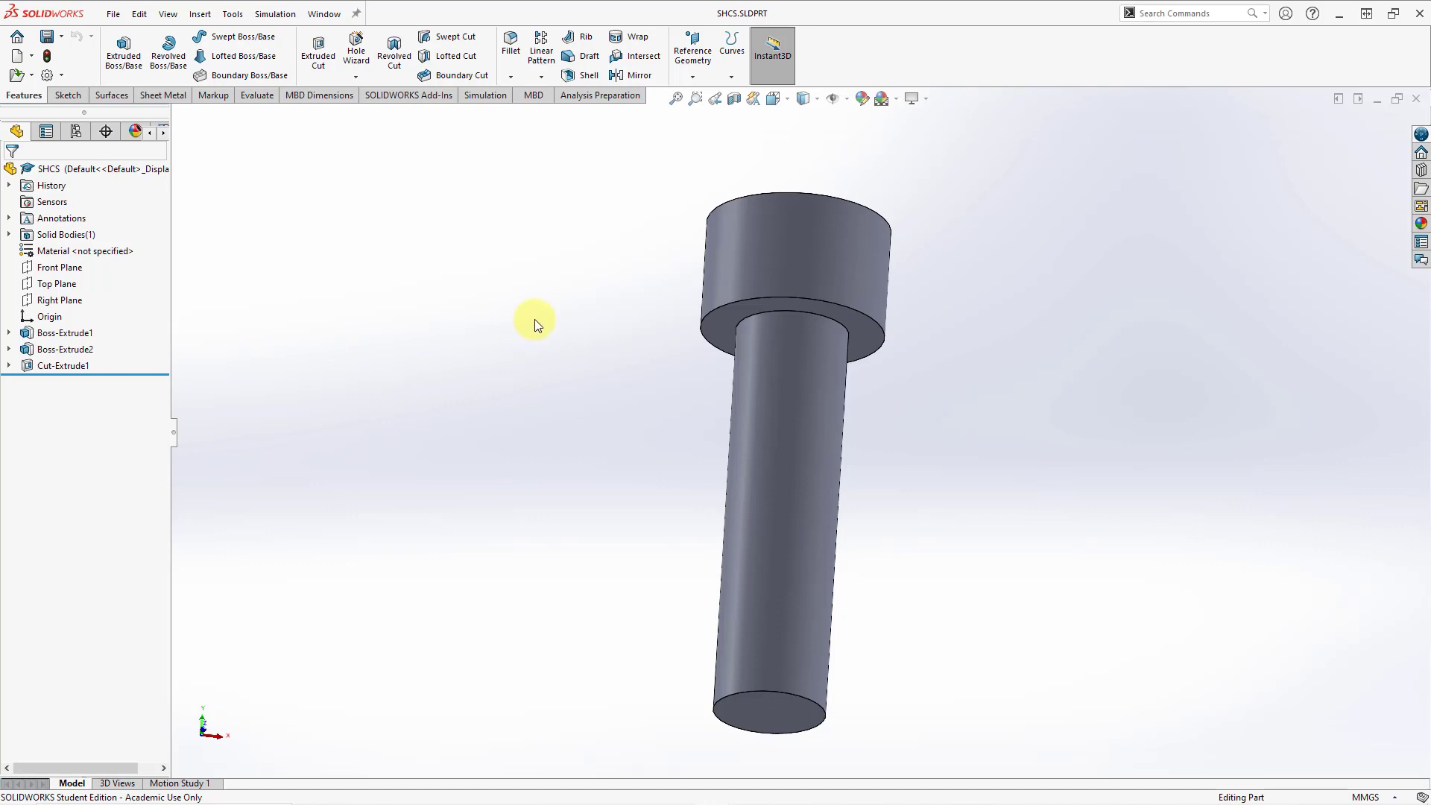
left_click(687, 79)
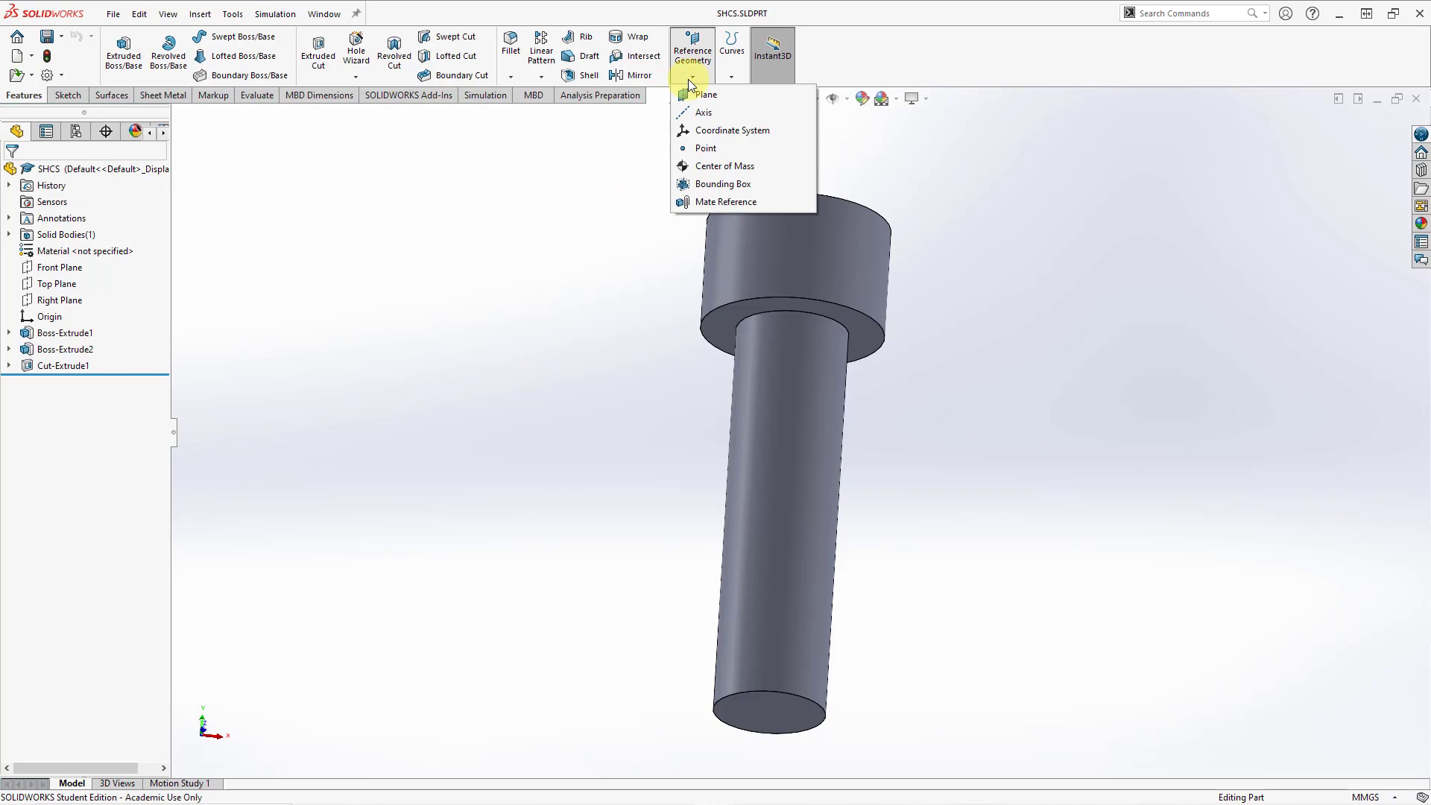
left_click(723, 203)
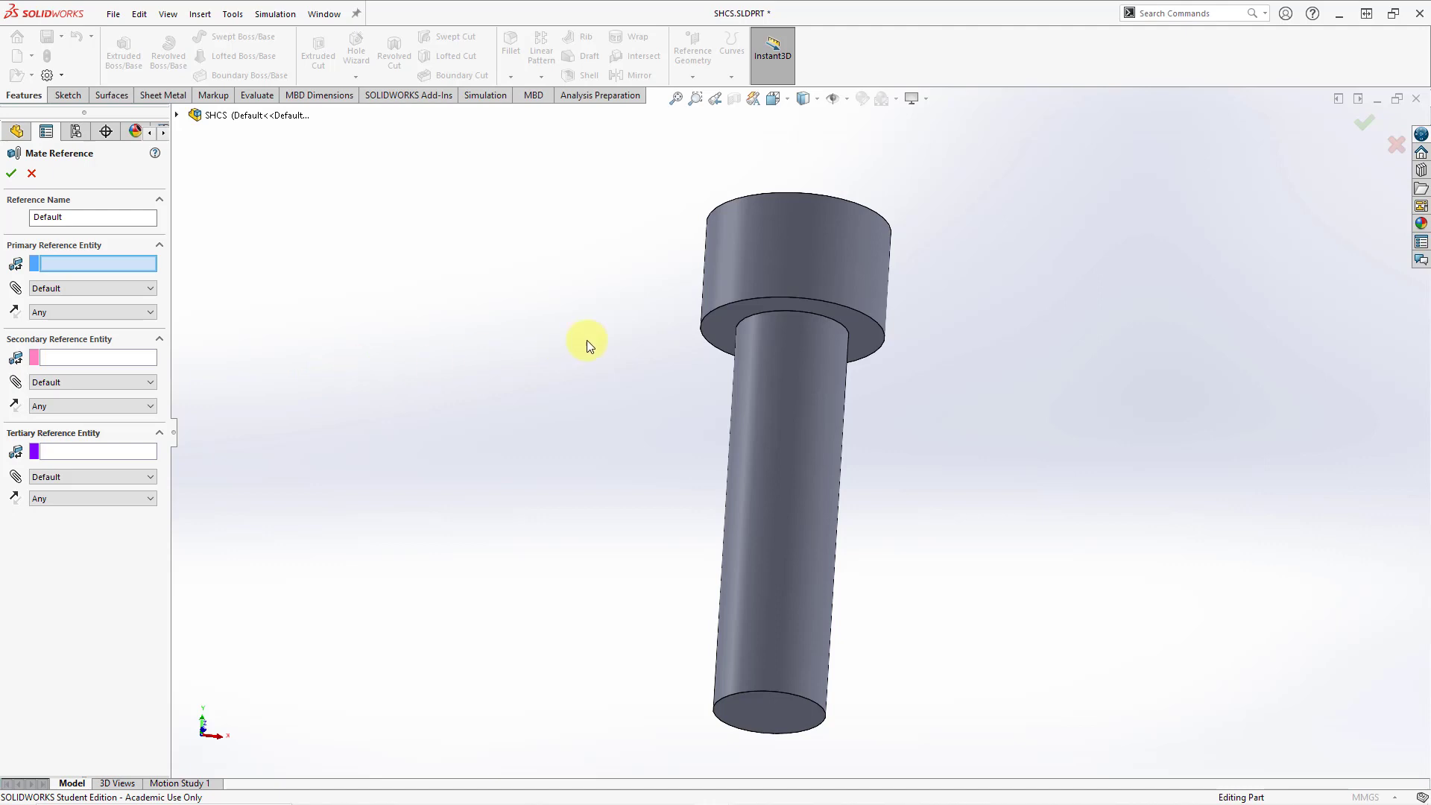
left_click(781, 311)
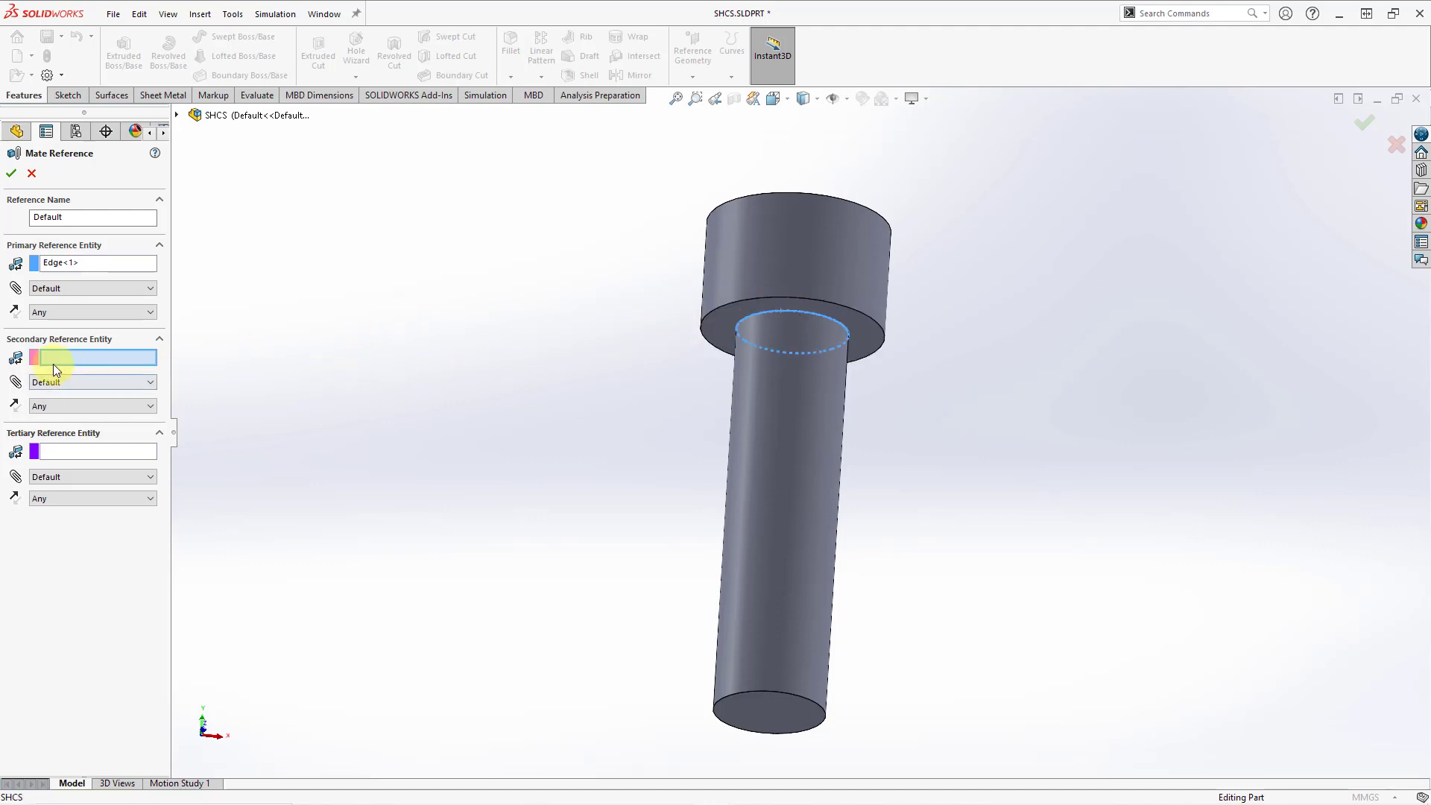
Set the shank's cylindrical face as the secondary reference entity with a Concentric mate type
left_click(762, 461)
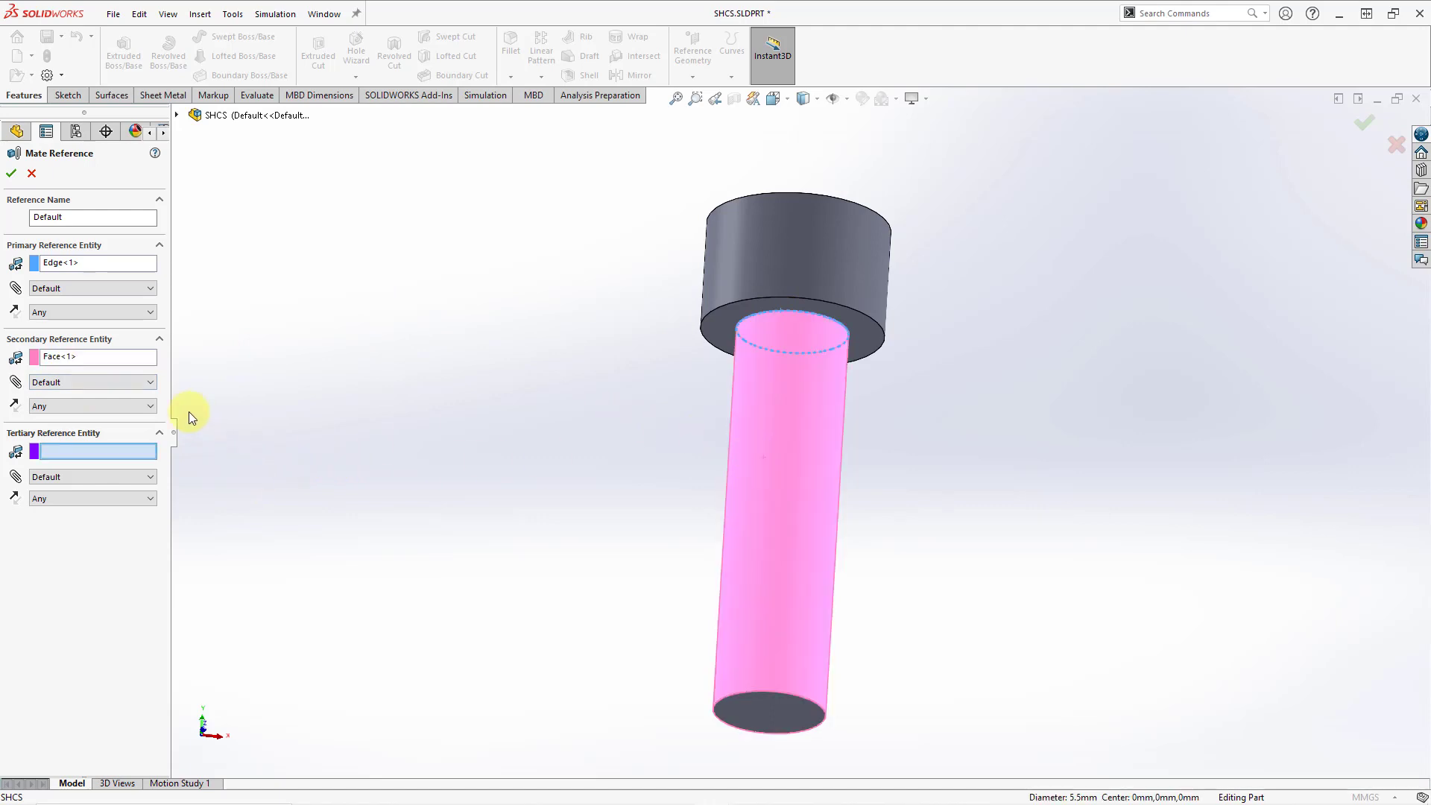
left_click(104, 382)
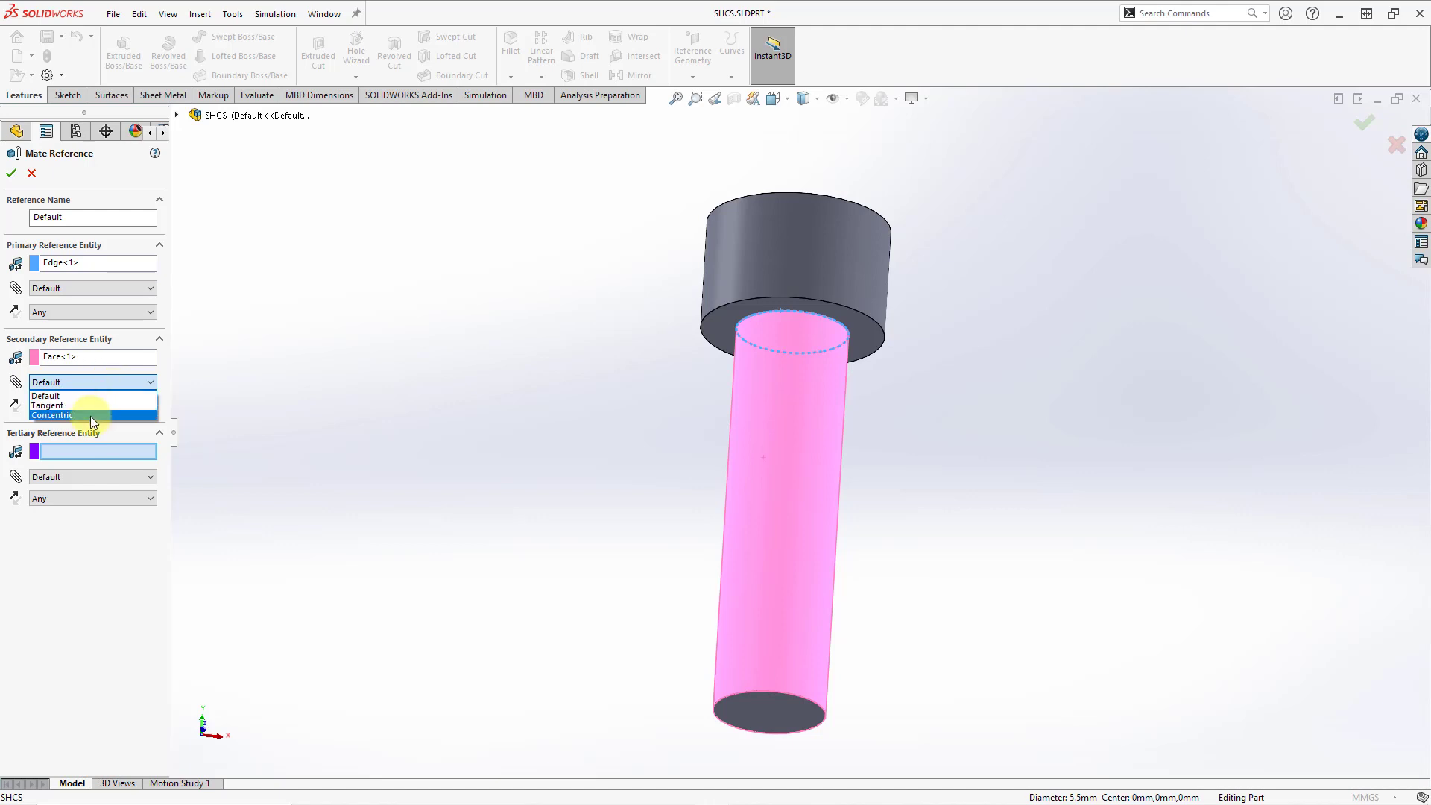
left_click(91, 416)
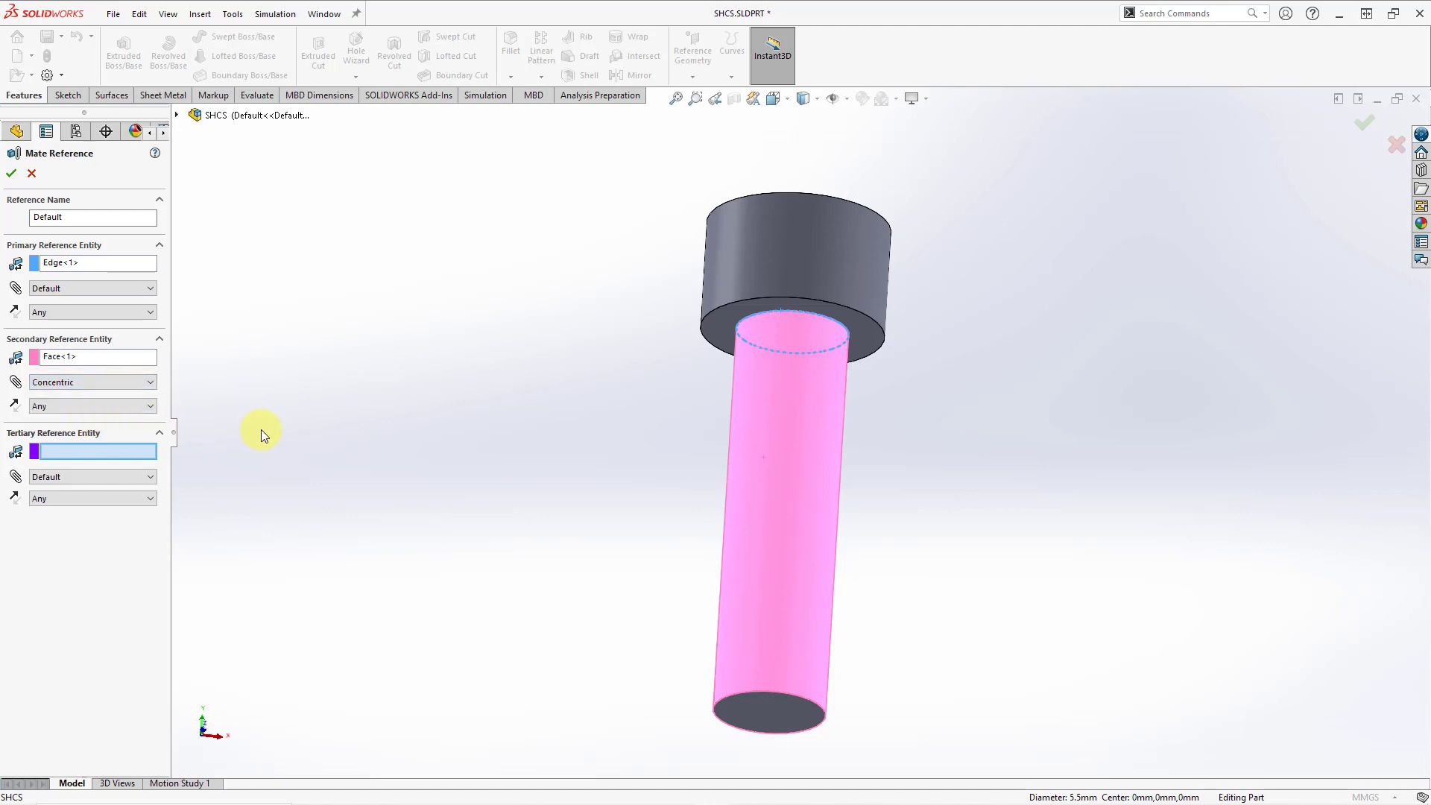
Set the screw head's underside as the tertiary reference entity, Coincident and Anti-Aligned, and create the mate reference
left_click(717, 328)
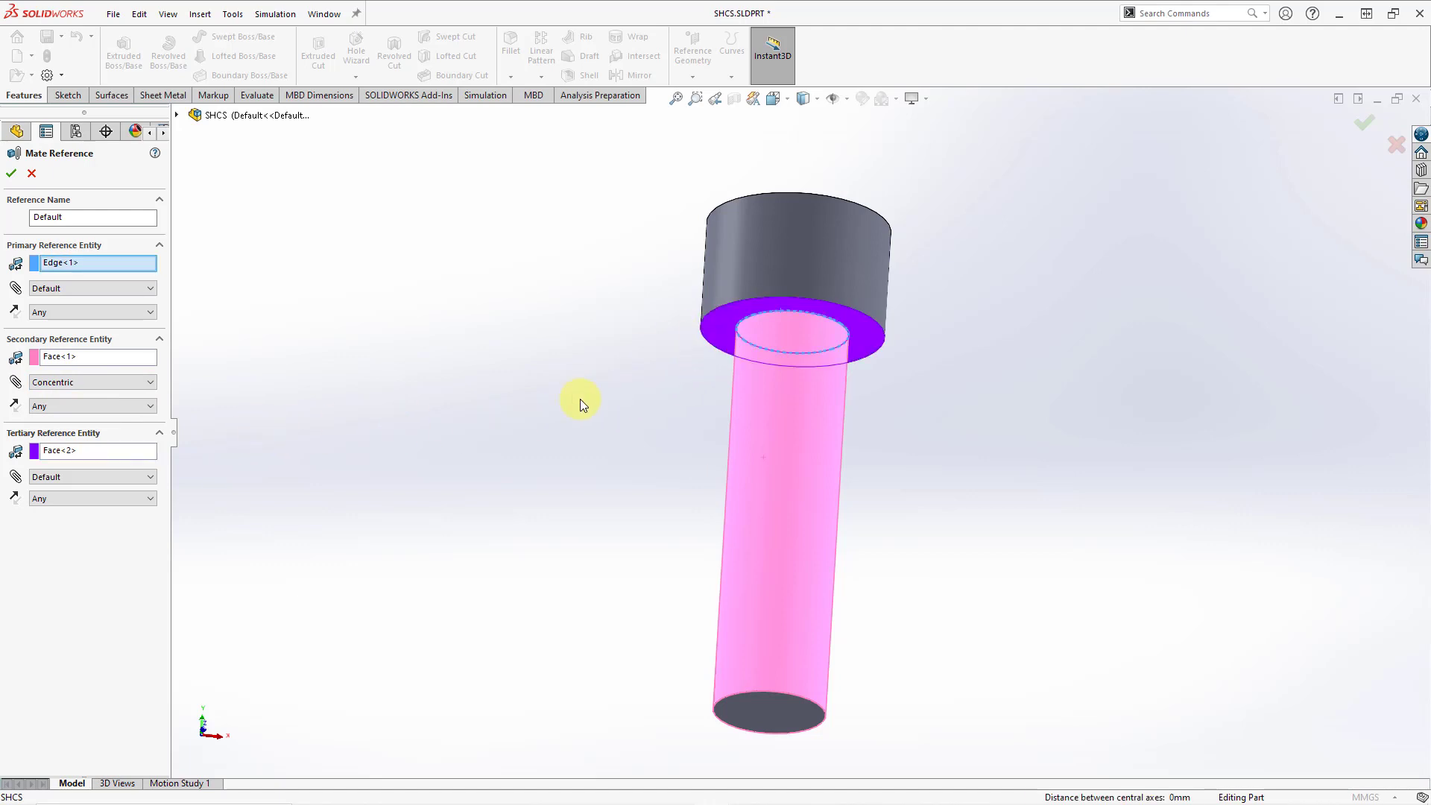
left_click(122, 475)
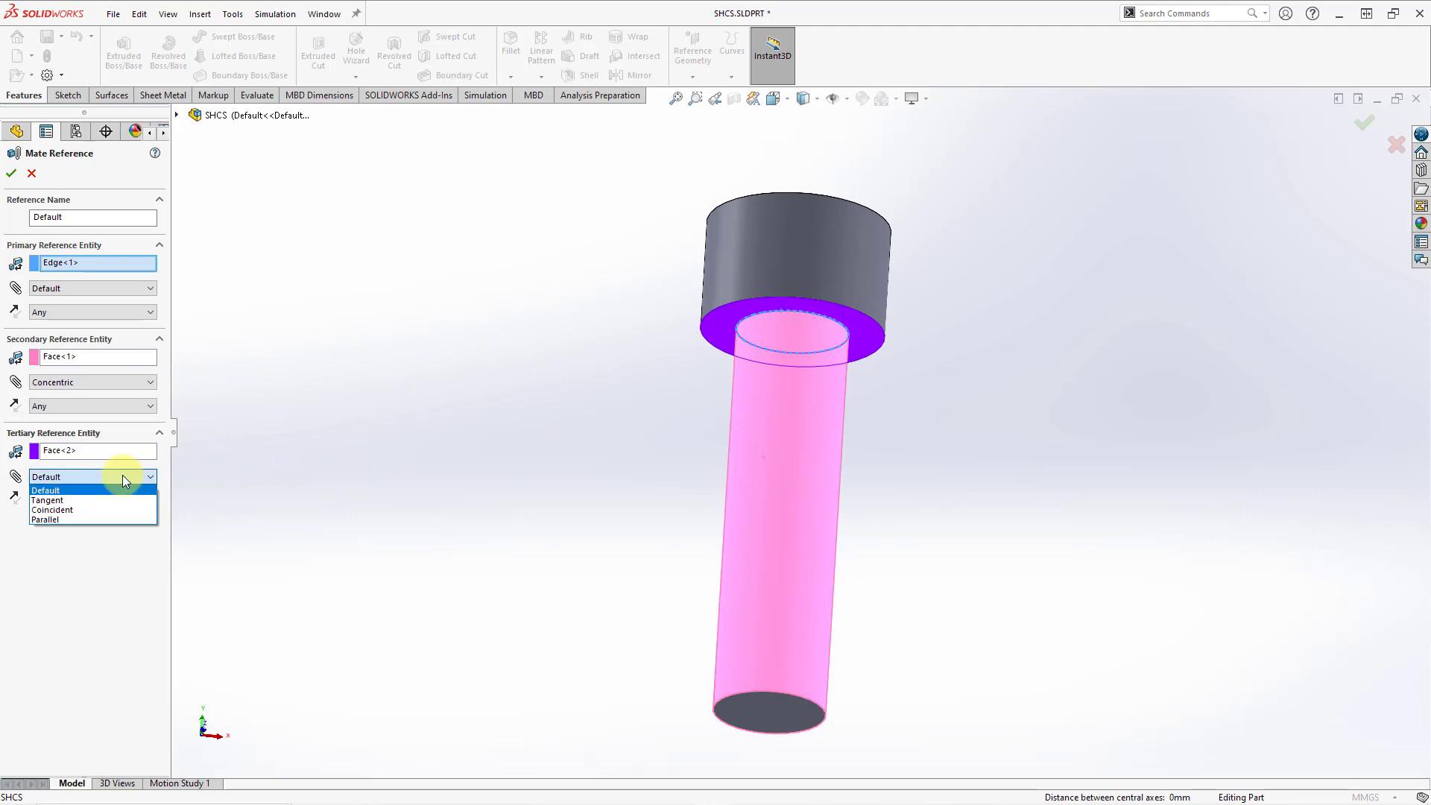
left_click(92, 512)
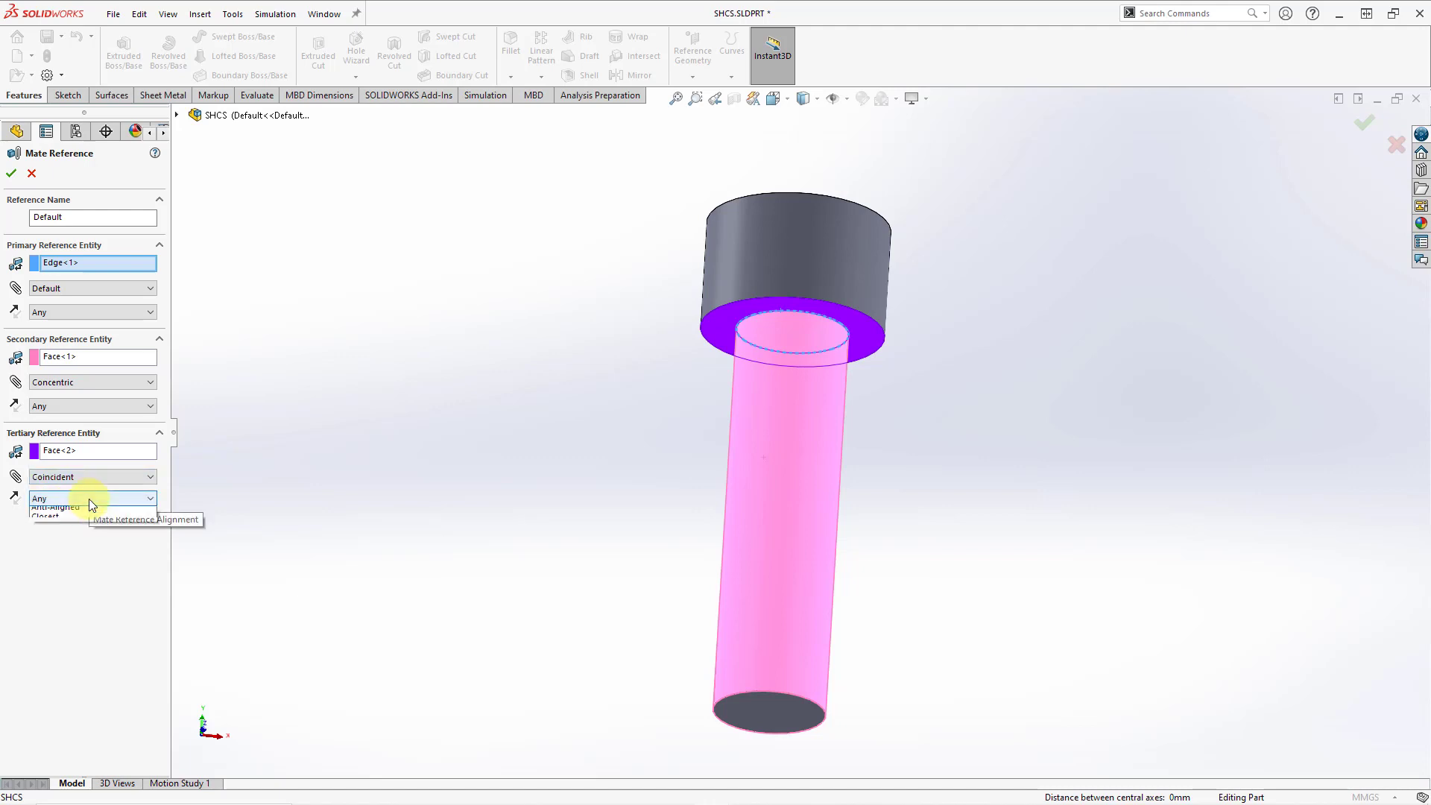
left_click(88, 499)
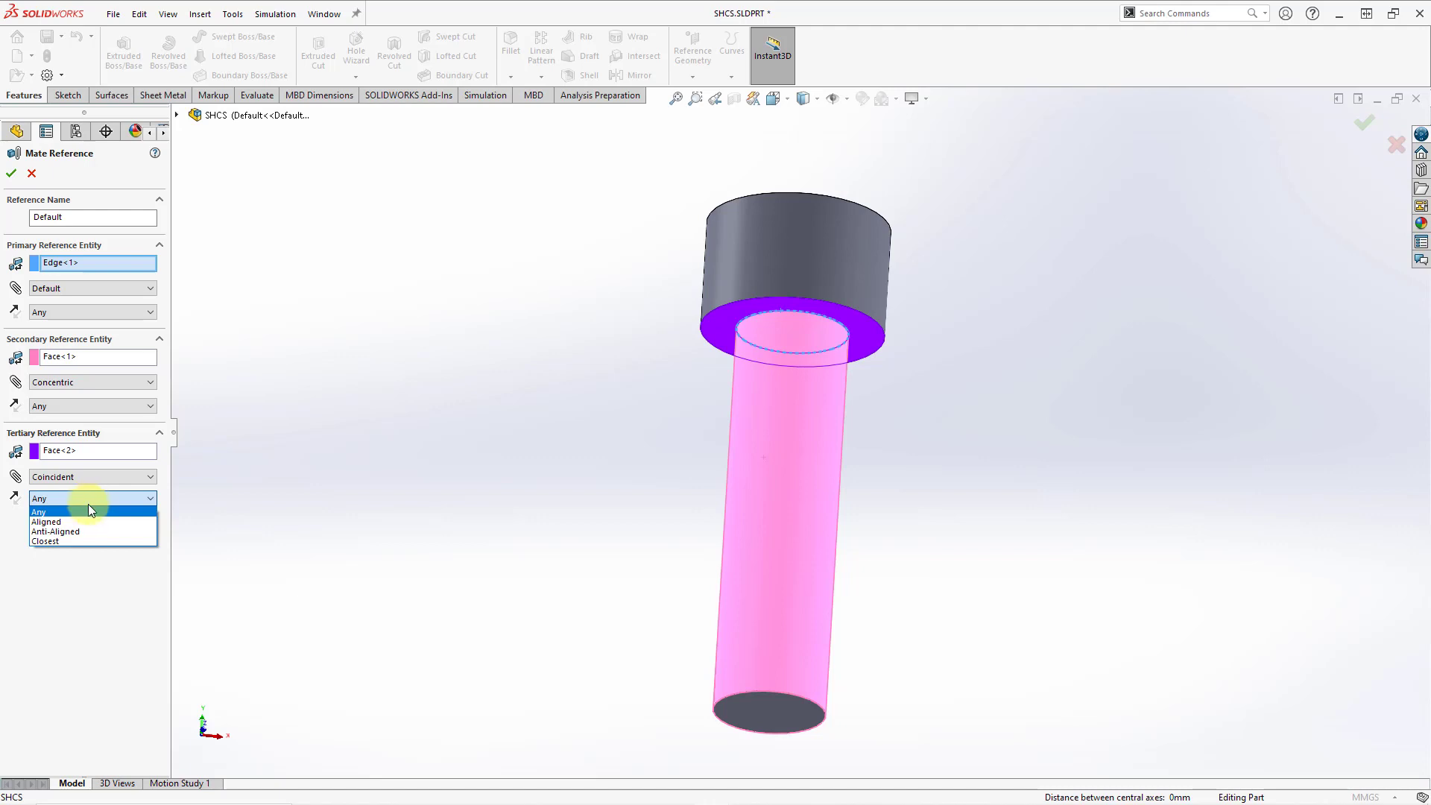
left_click(85, 534)
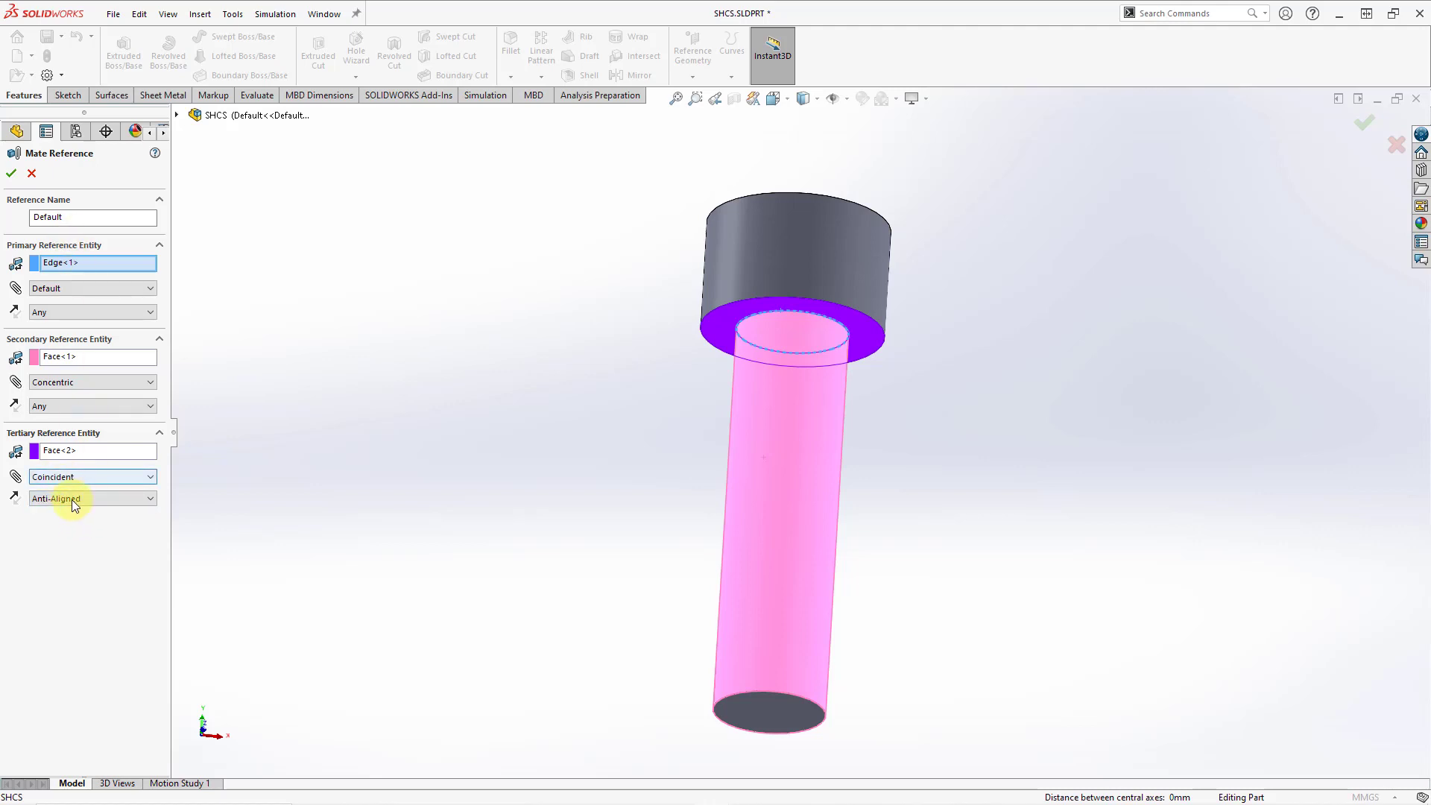
left_click(11, 175)
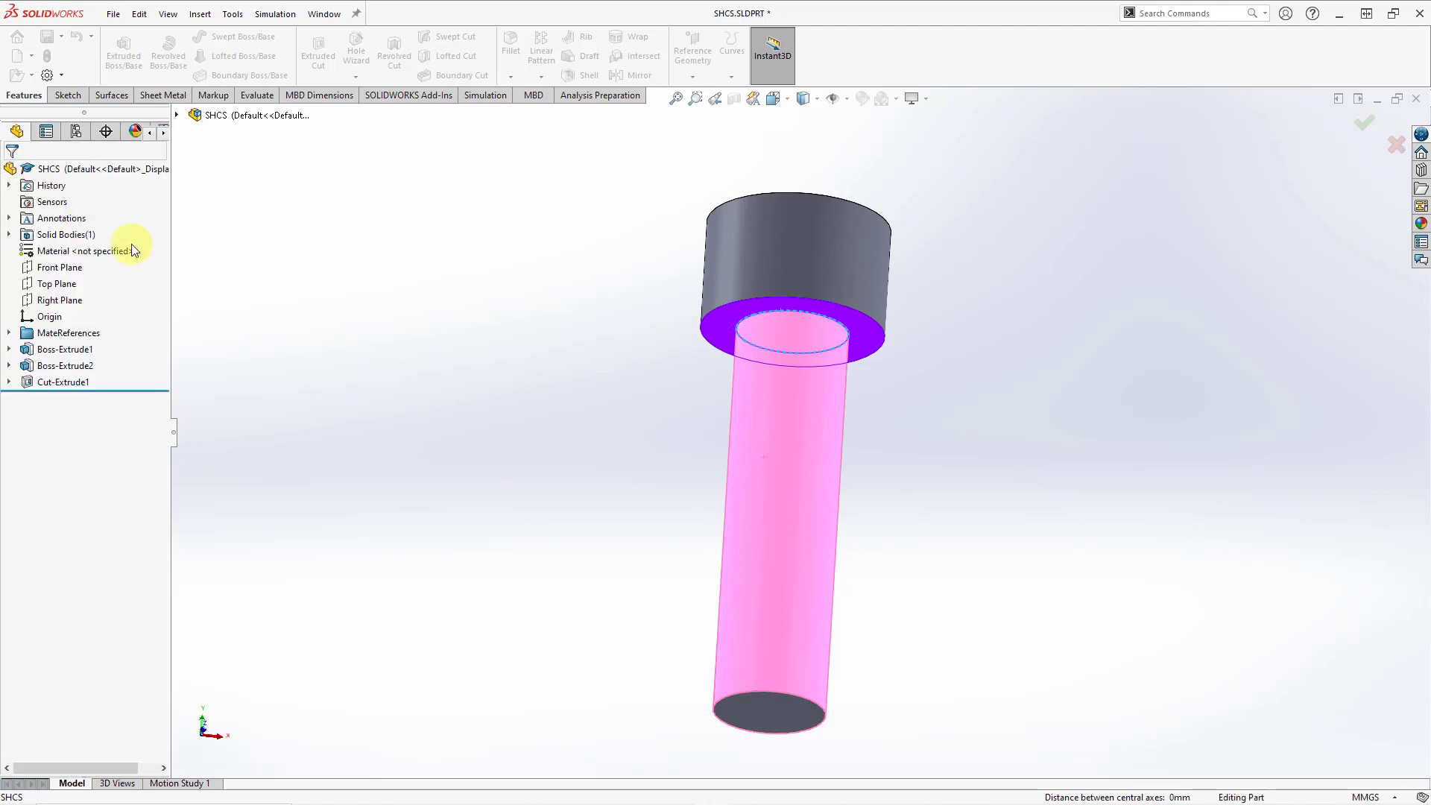
left_click(9, 333)
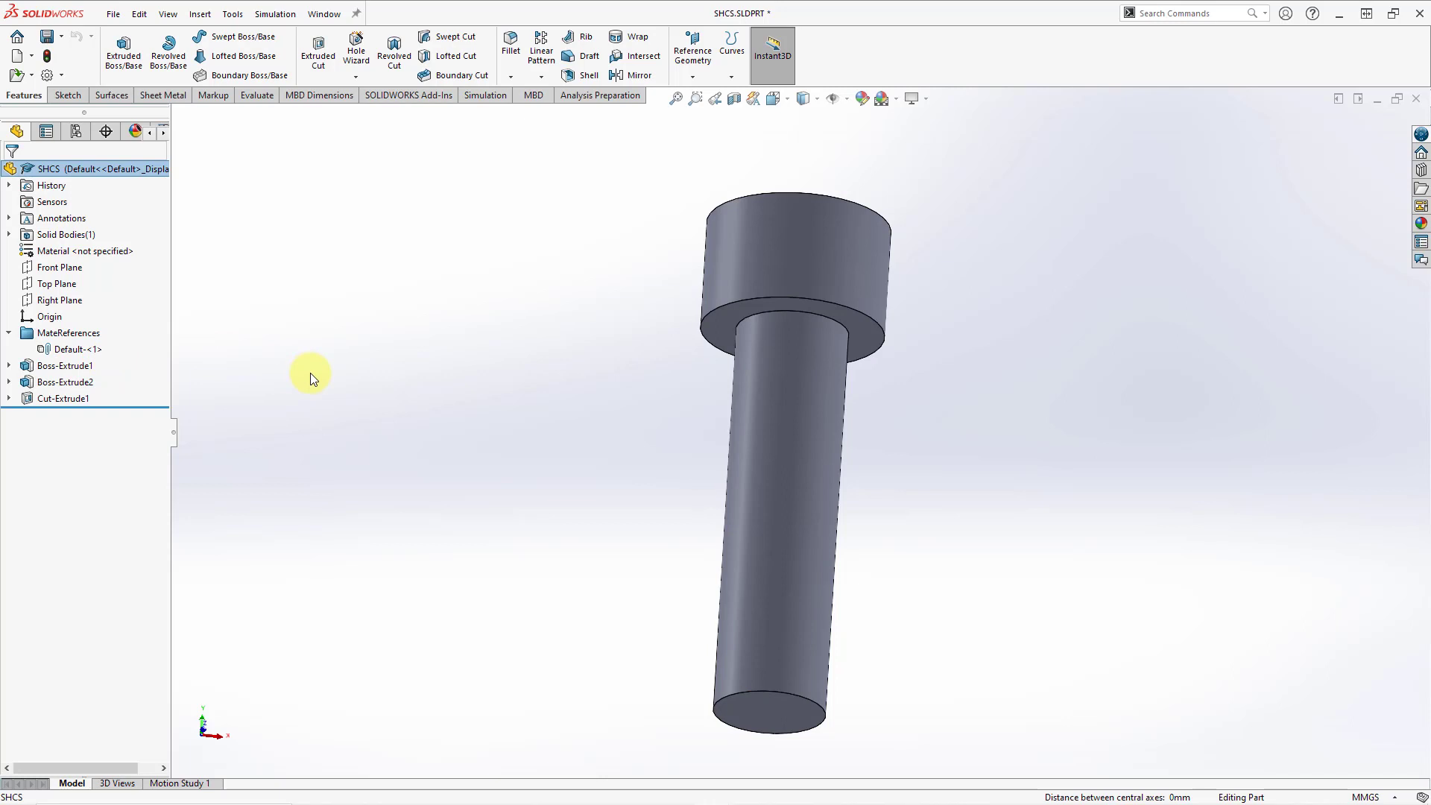
Return to the engine_manual assembly and insert the SHCS screw, snapping it into the cylinder's base flange hole
left_click(324, 14)
left_click(360, 199)
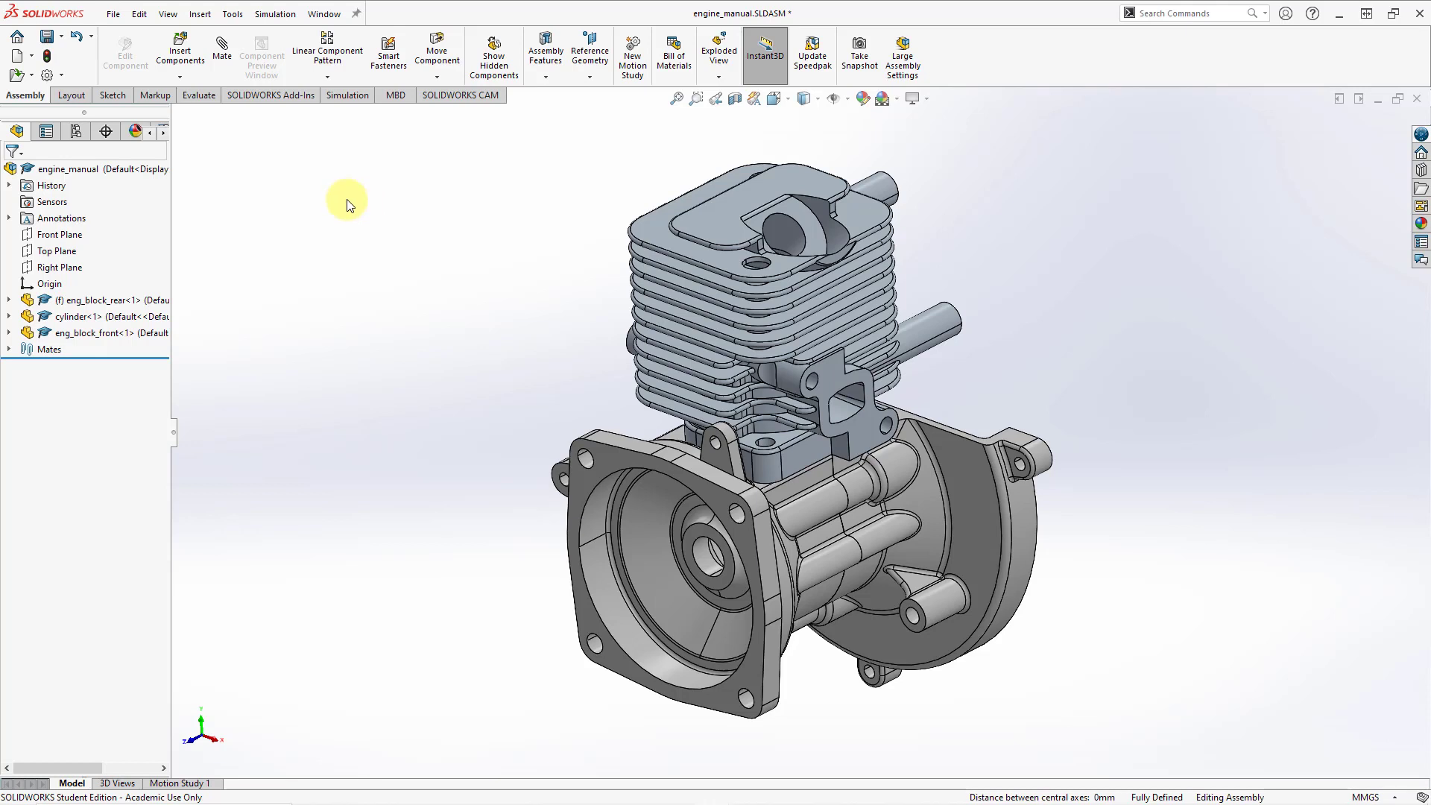
left_click(180, 49)
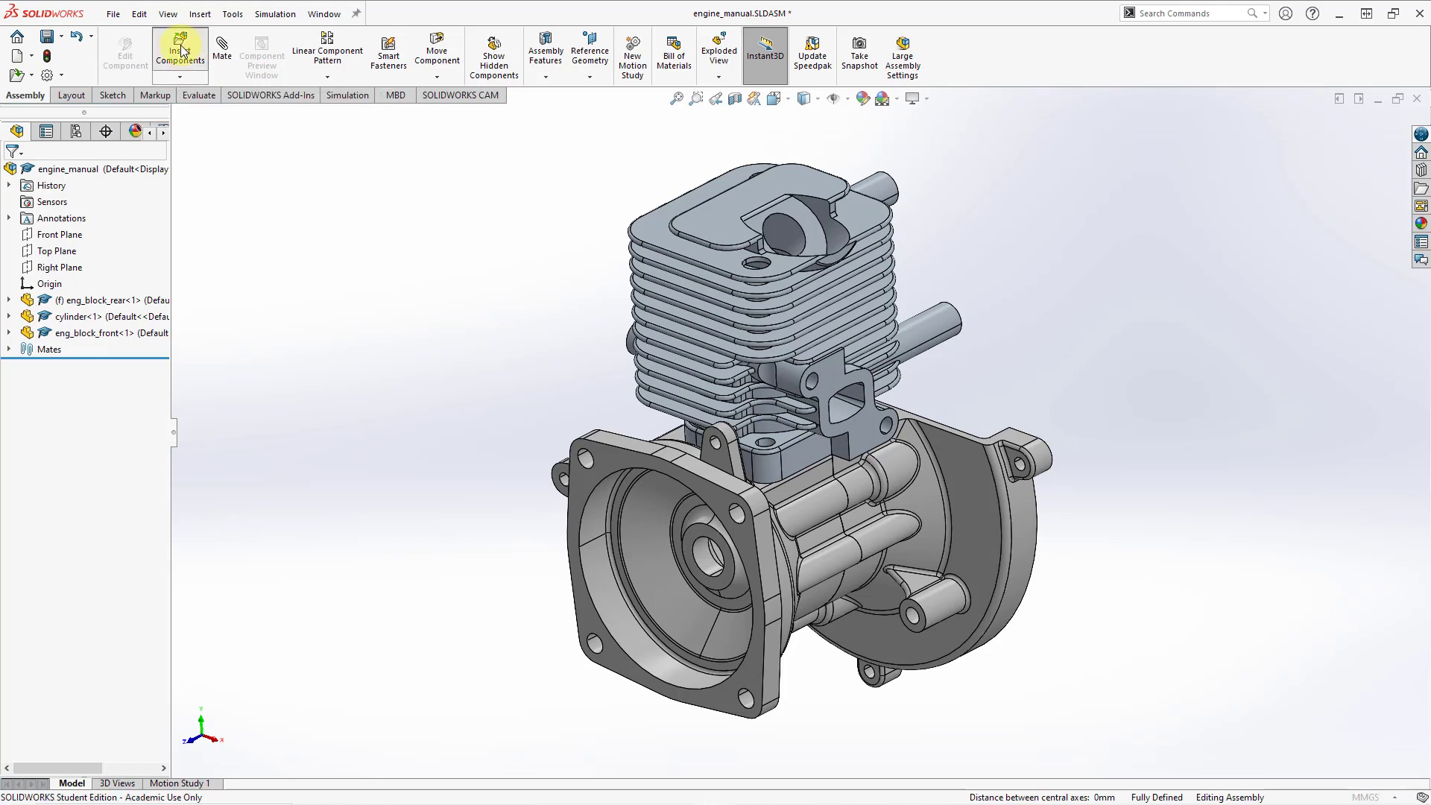
left_click(39, 340)
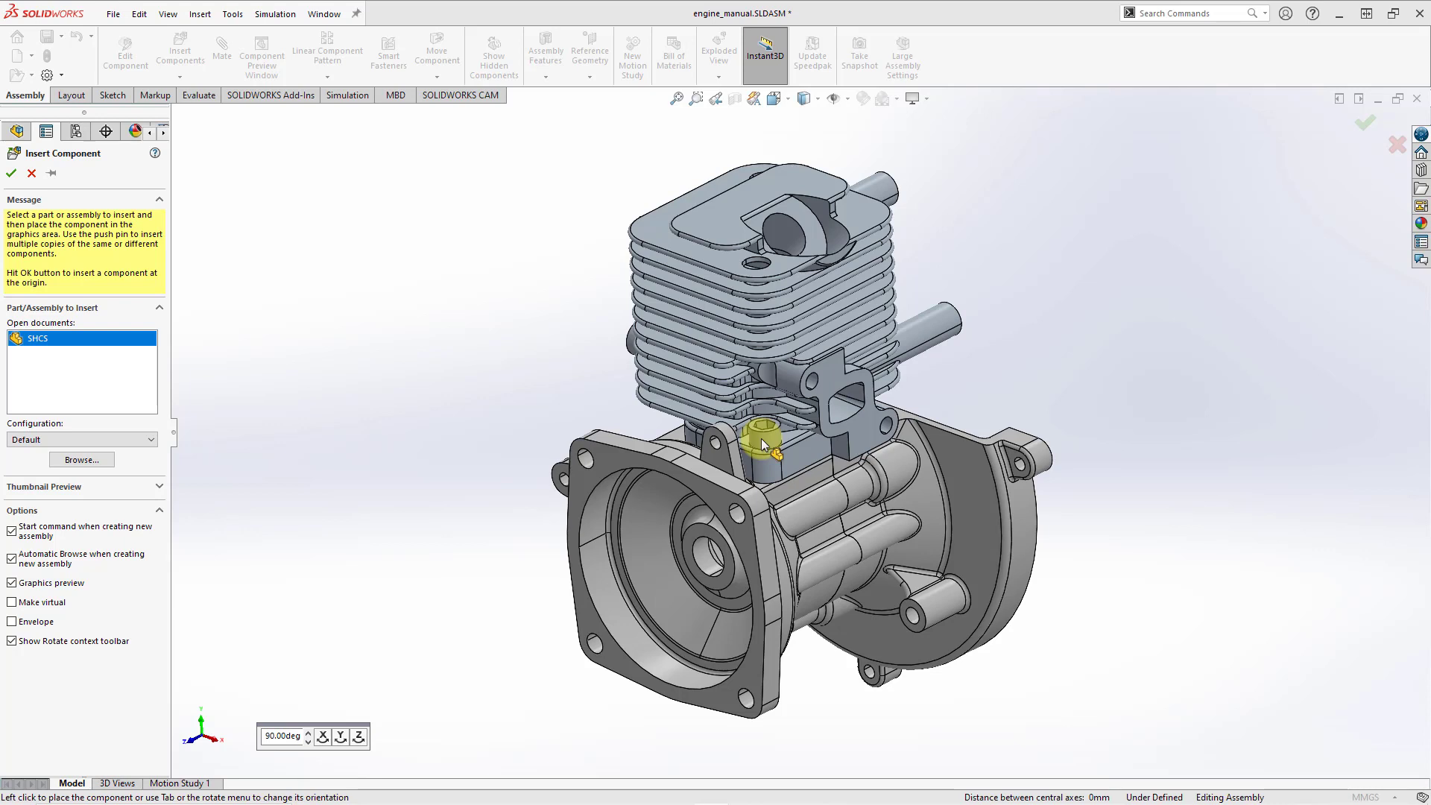
left_click(762, 438)
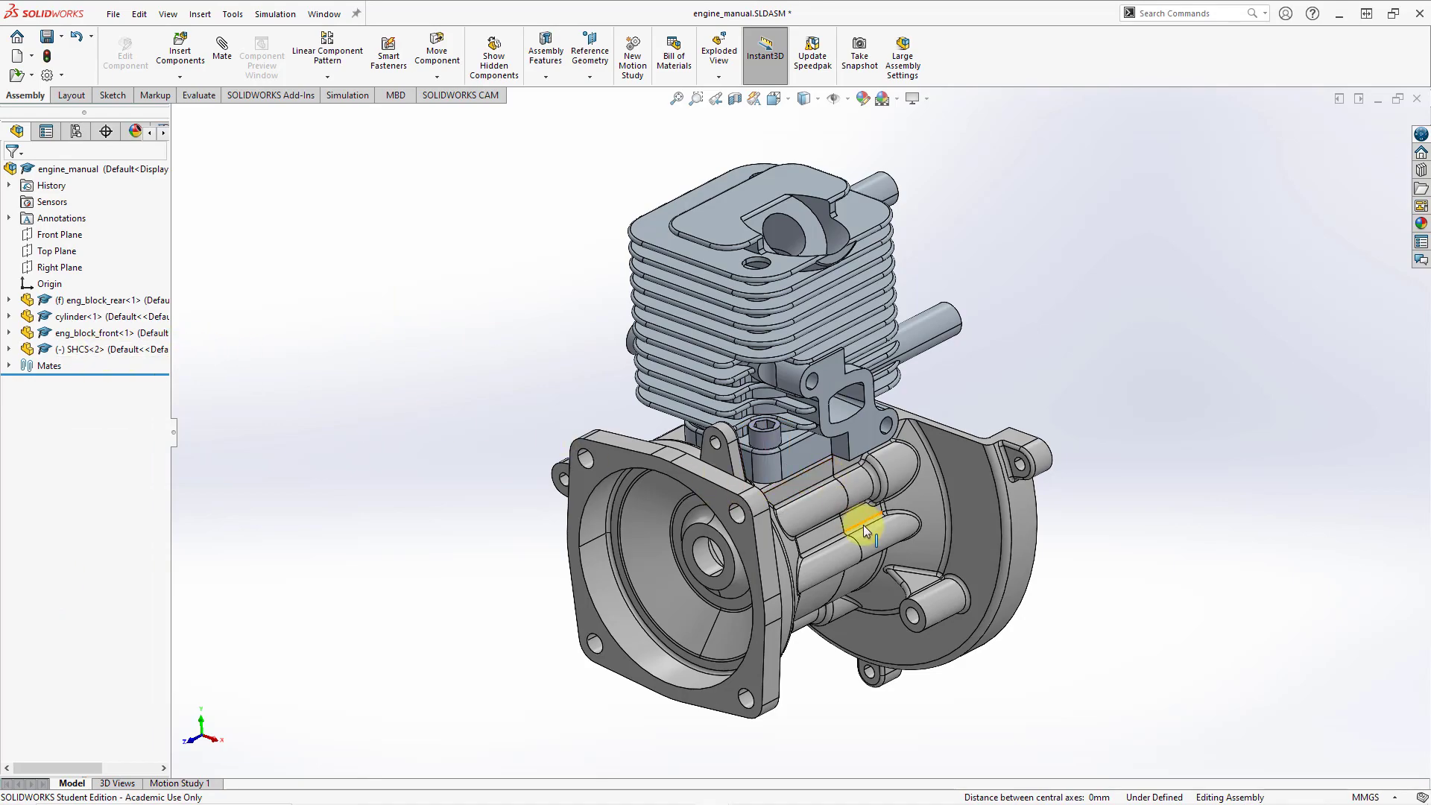
Delete the snapped-in SHCS screw and its dependent mates from the assembly
middle_click_drag(816, 493, 811, 476, "ctrl")
scroll(811, 470, "down", 2)
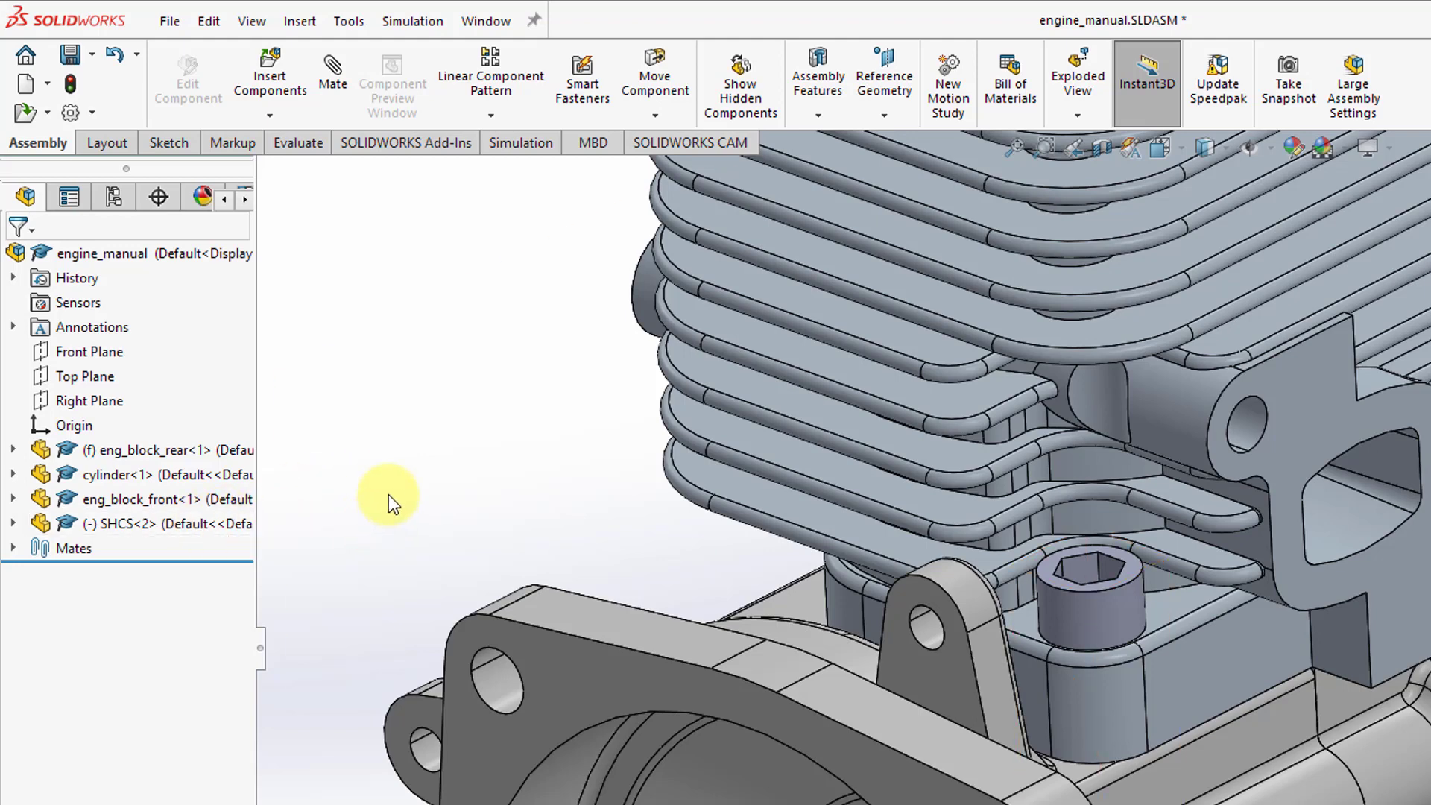
left_click(186, 526)
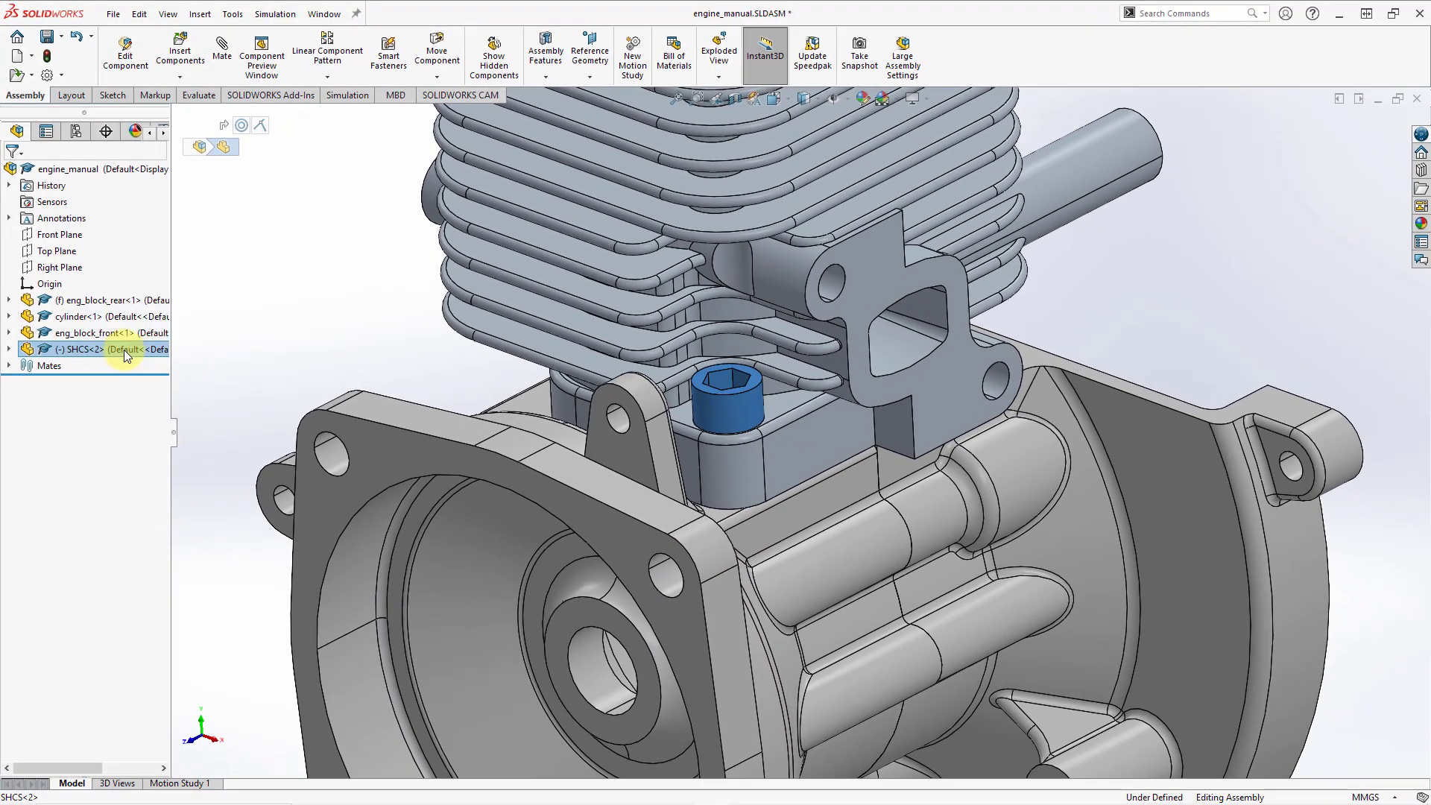
right_click(123, 350)
left_click(195, 578)
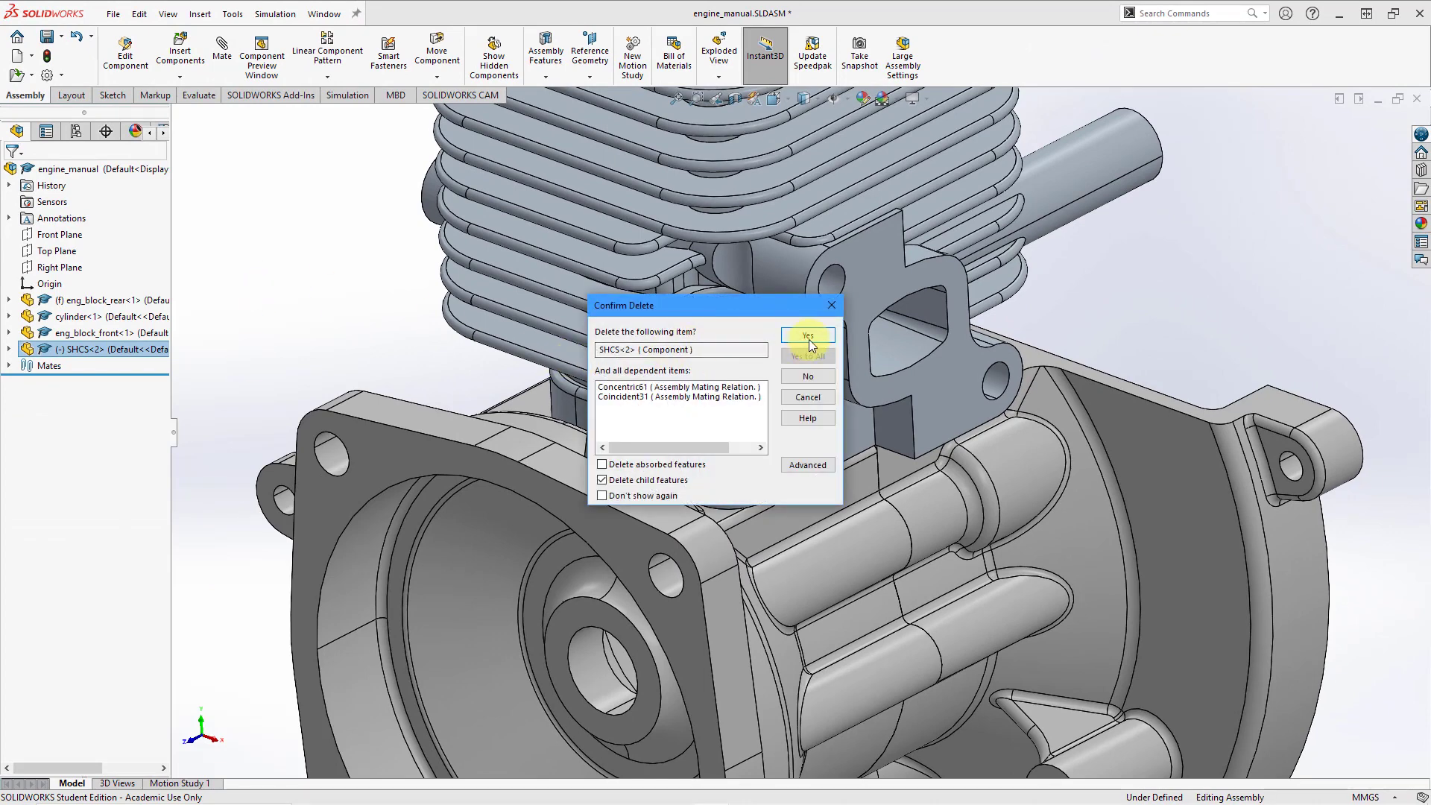
left_click(808, 337)
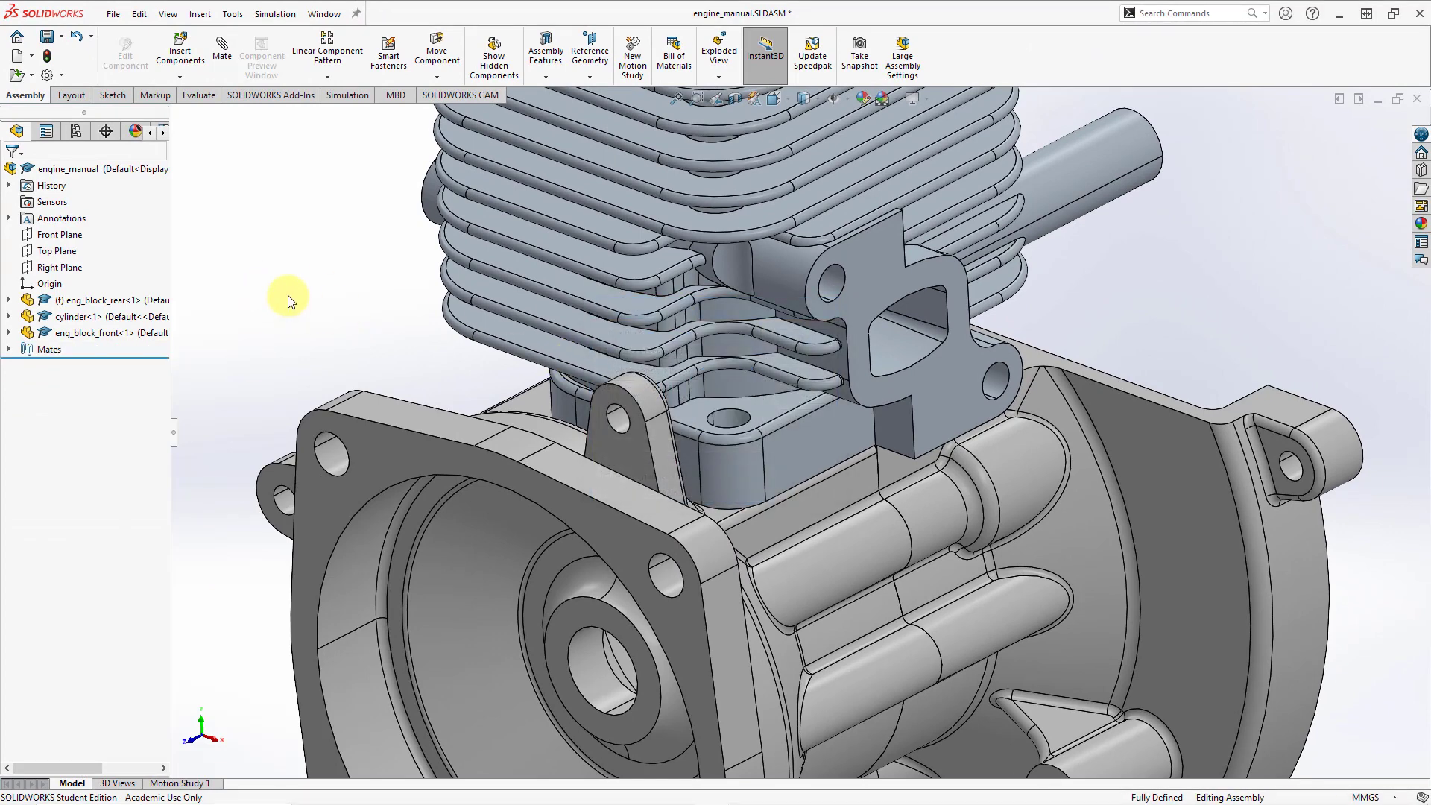
Switch to the SHCS part and rename its mate reference to PLACE
left_click(320, 15)
left_click(344, 213)
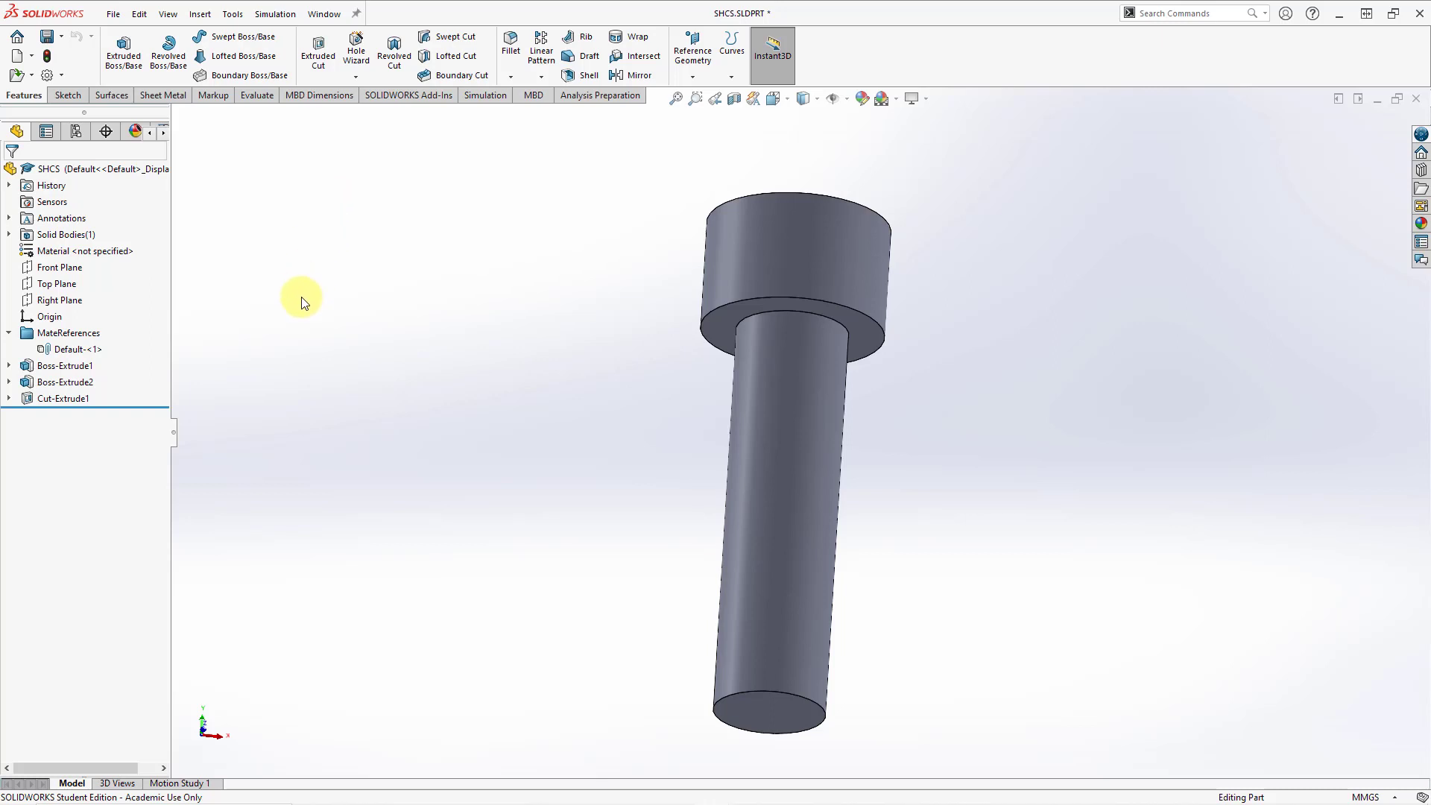
left_click(75, 350)
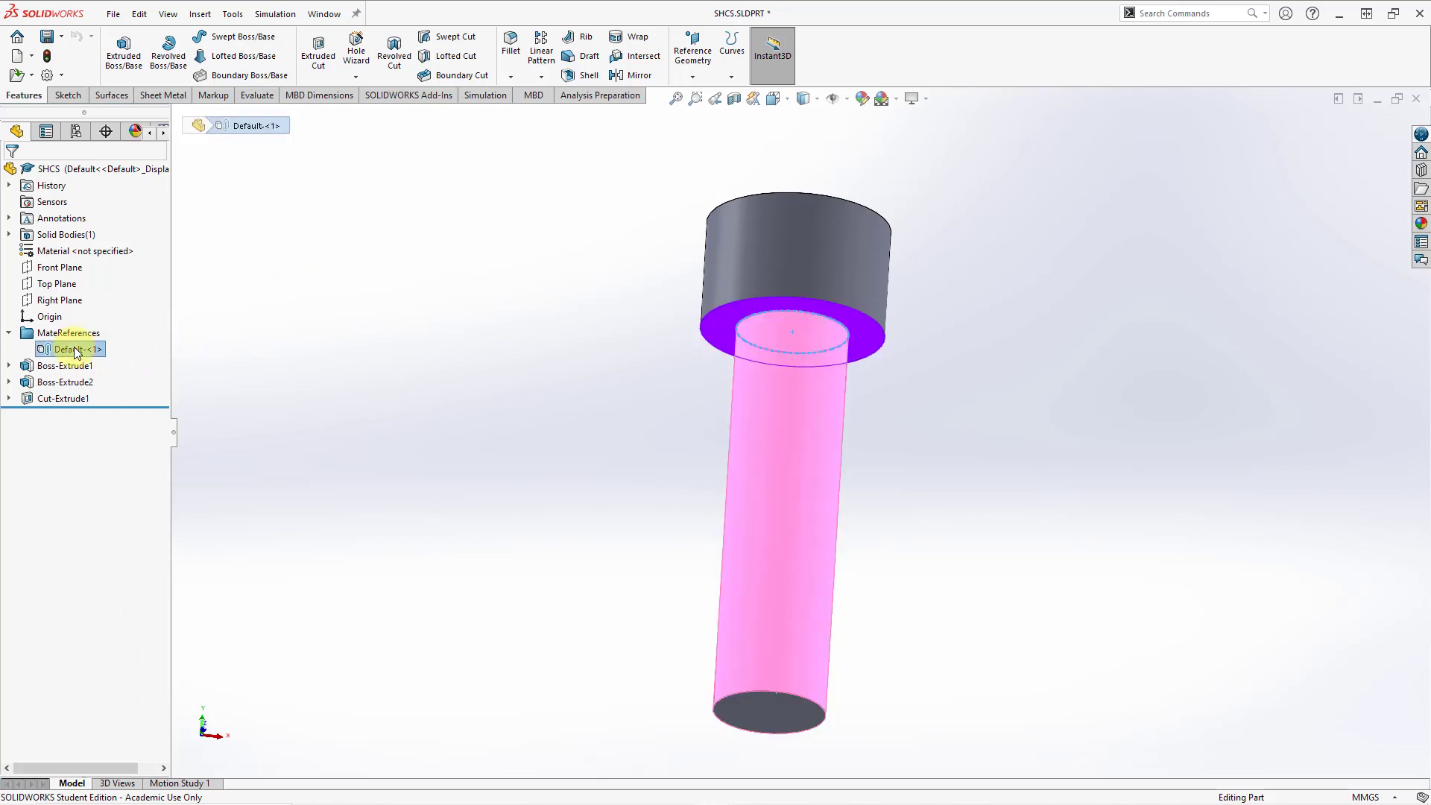
right_click(75, 351)
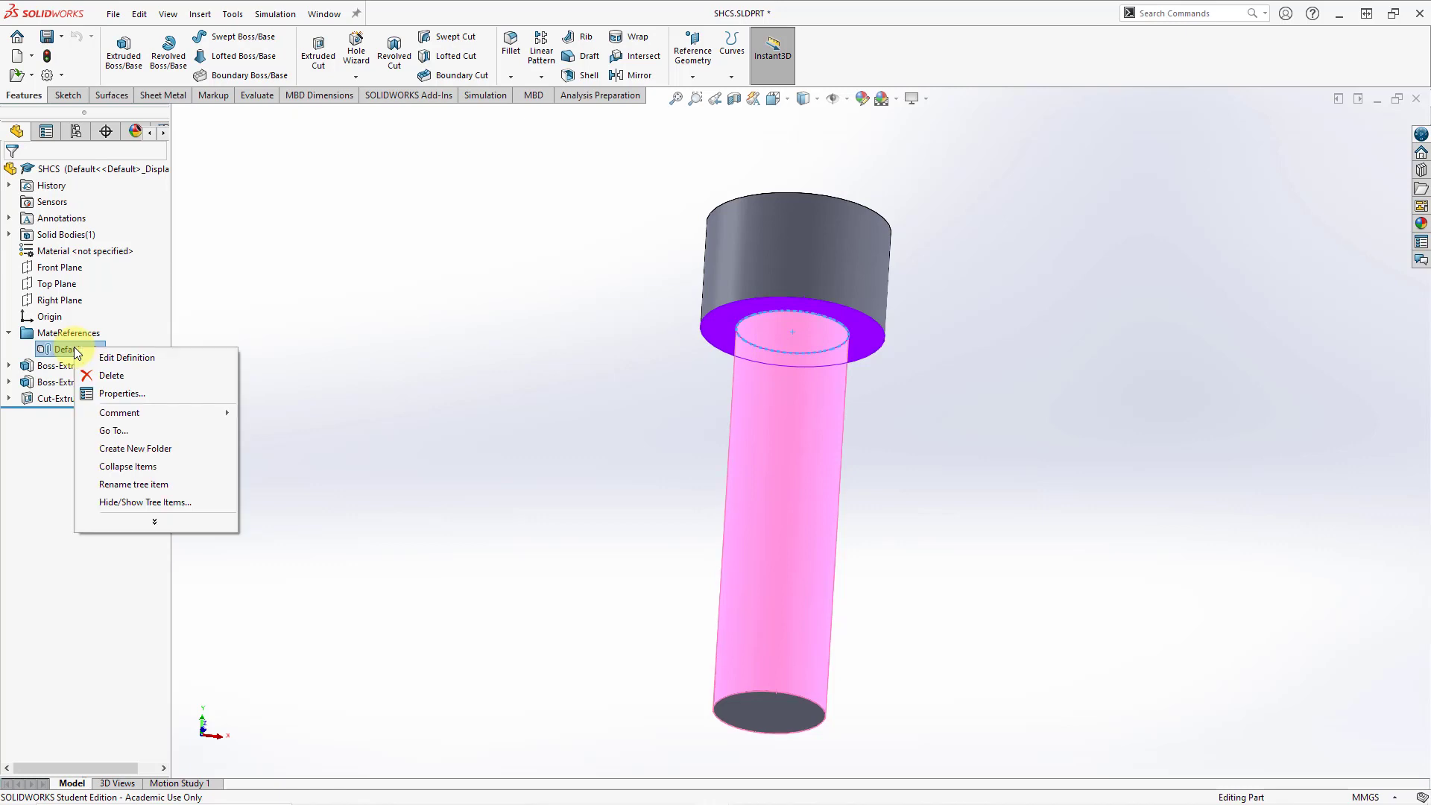
left_click(125, 356)
double_click(99, 219)
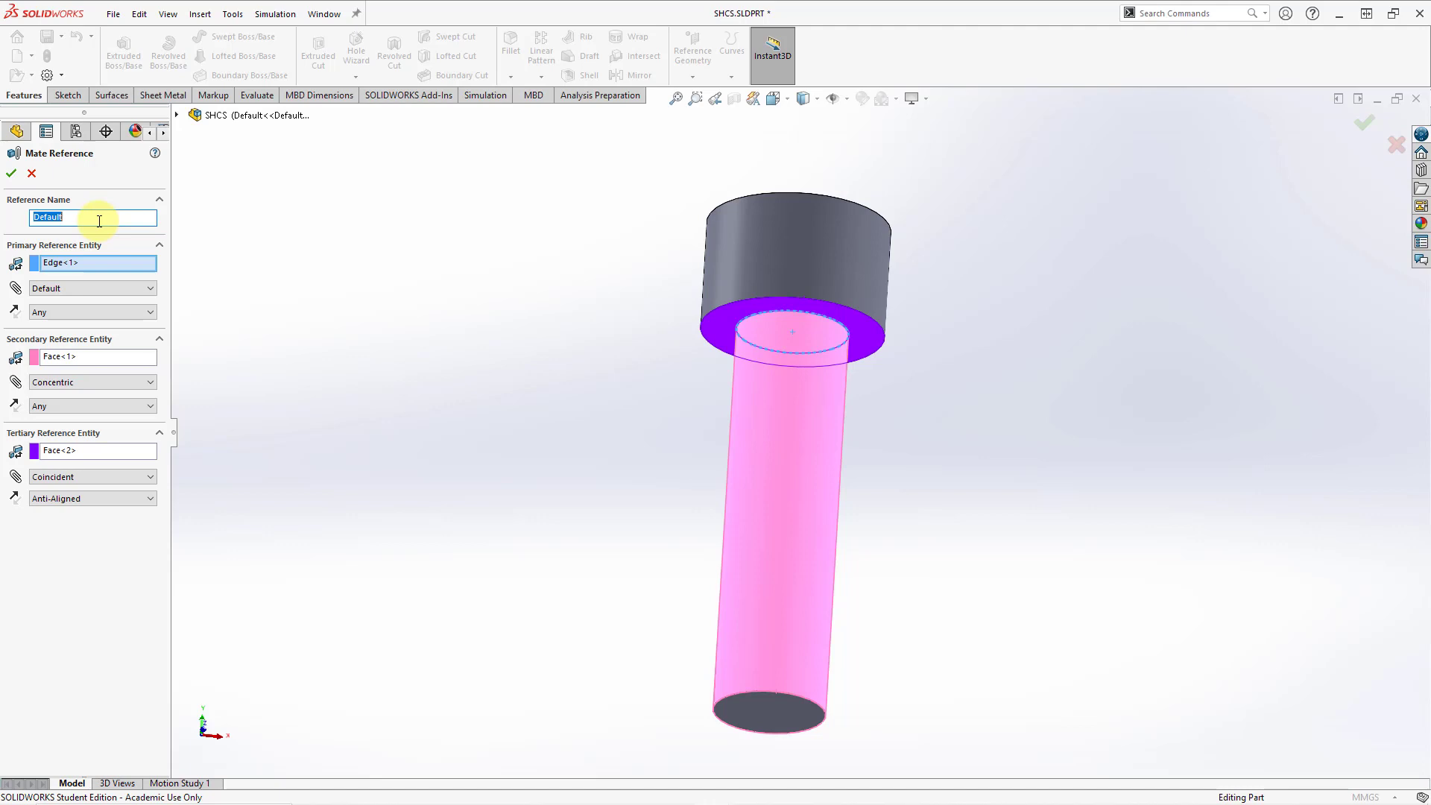
type("PLACE")
left_click(12, 176)
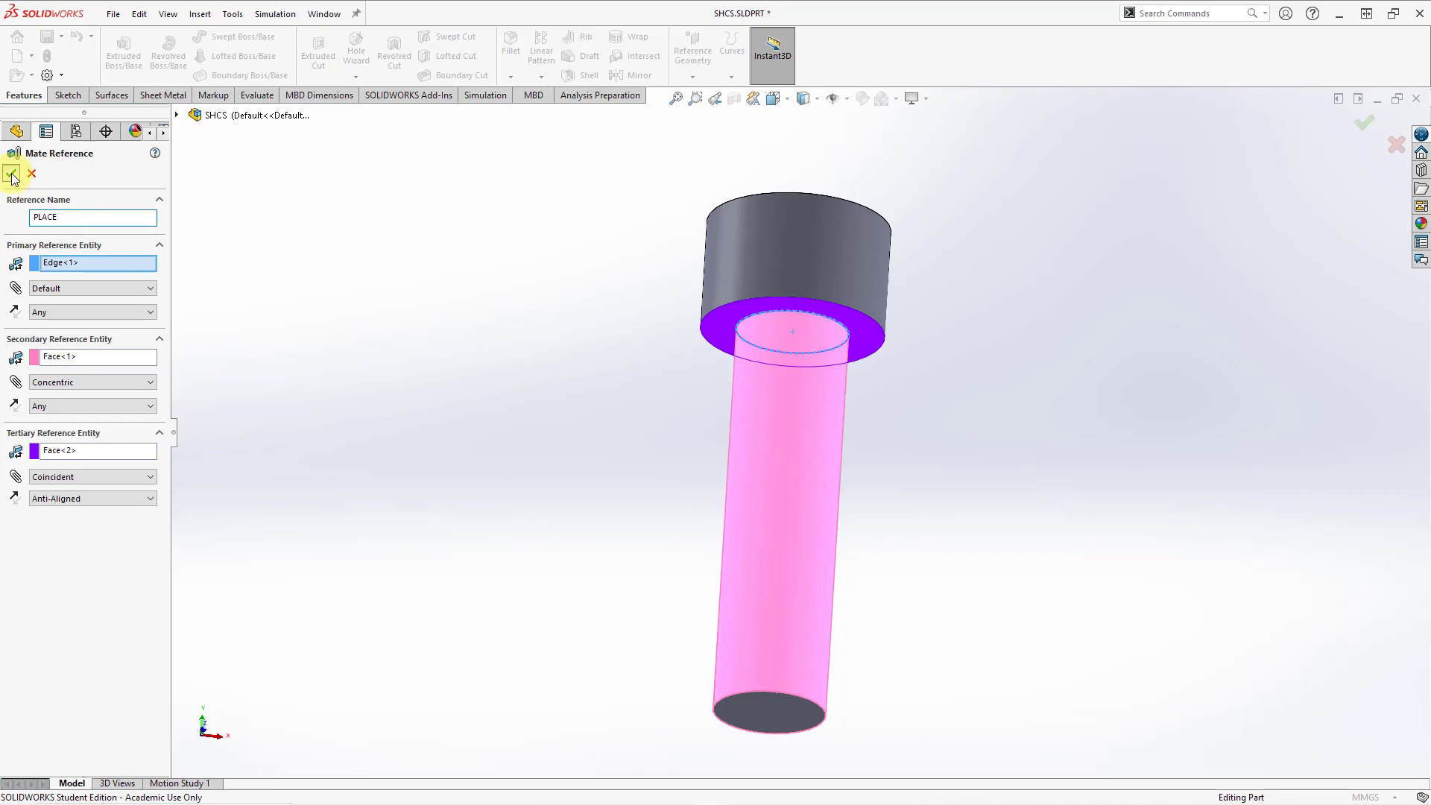
In the engine_manual assembly, start a mate reference with the cylinder base flange hole's edge, its cylindrical face and the flange's top face as entities
left_click(324, 14)
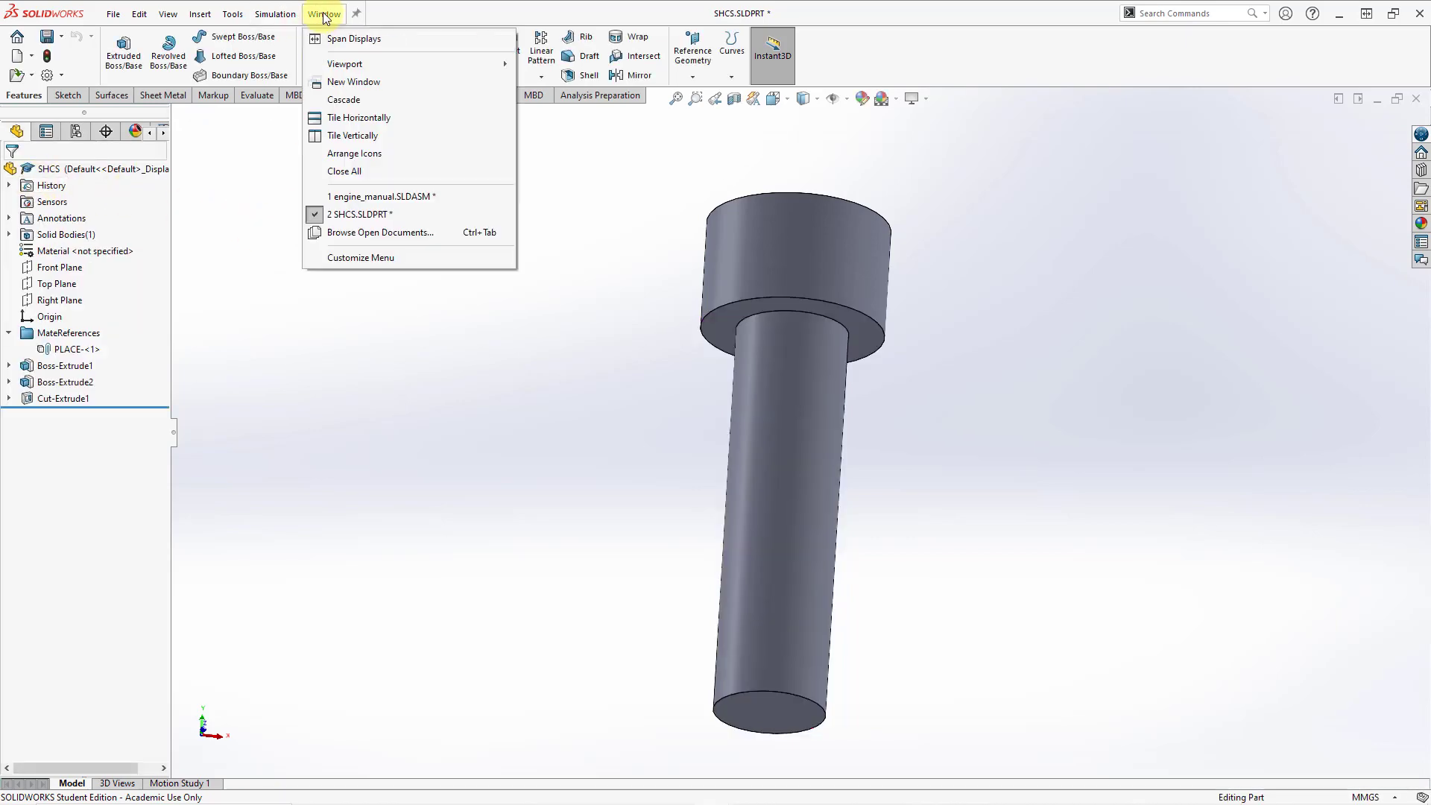
left_click(364, 197)
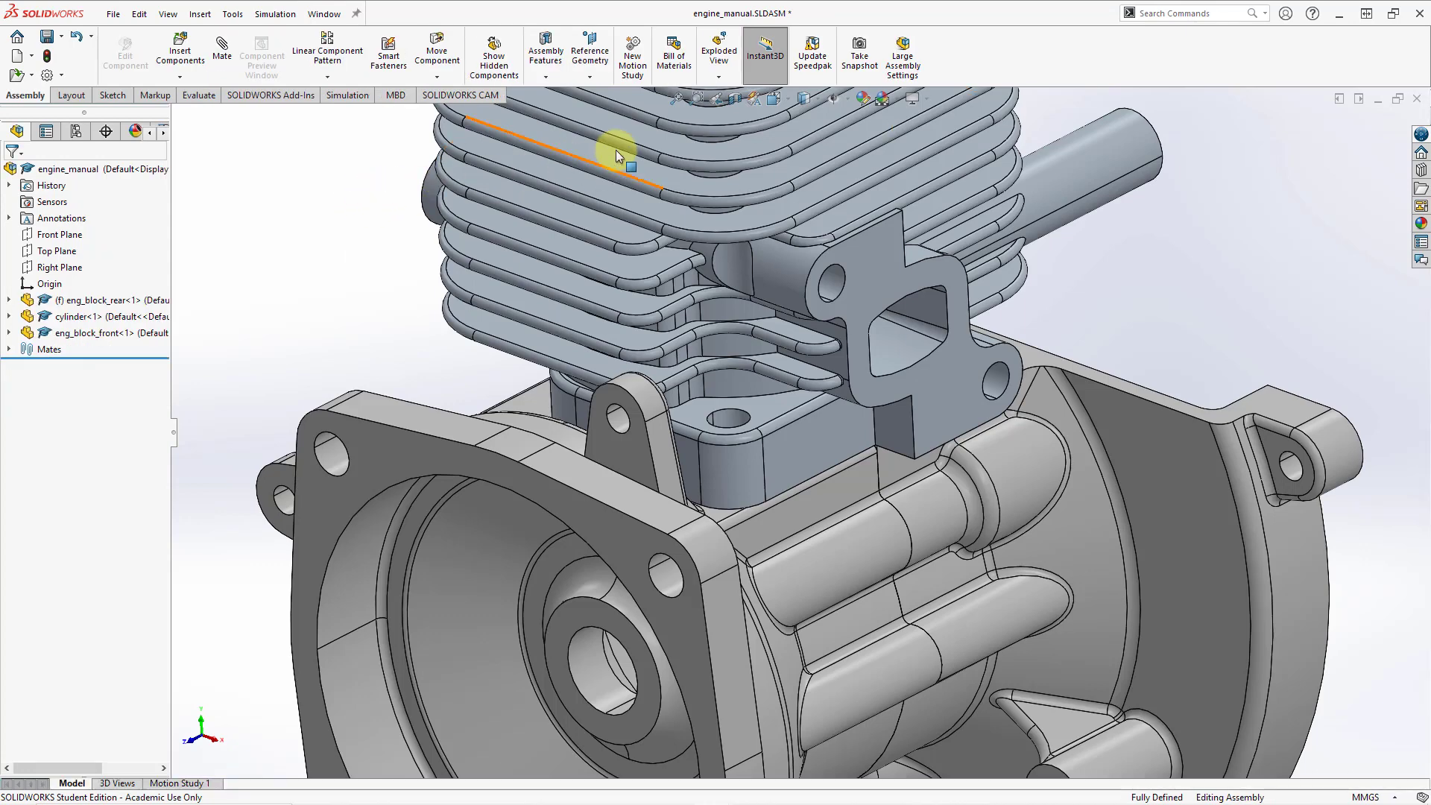
left_click(579, 76)
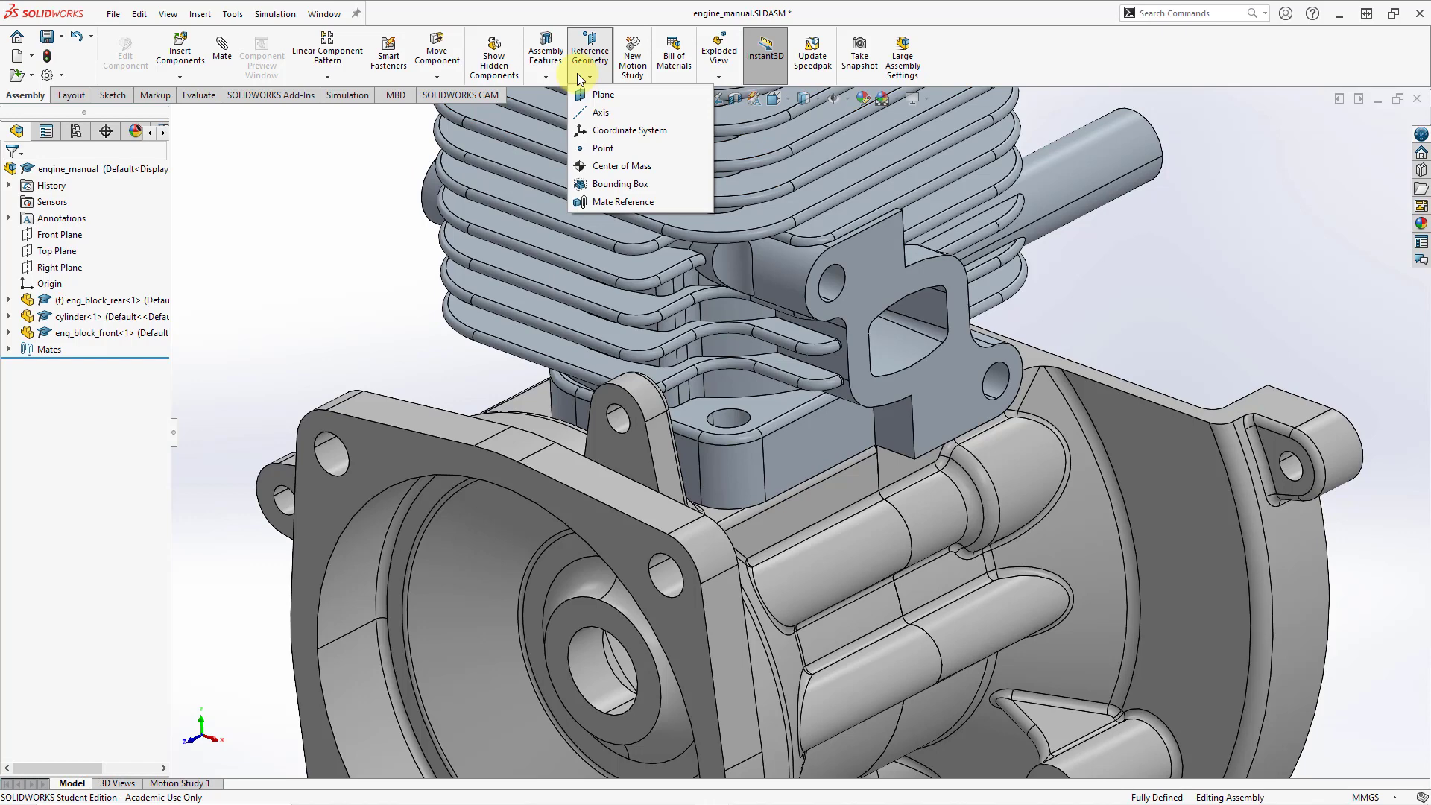
left_click(605, 203)
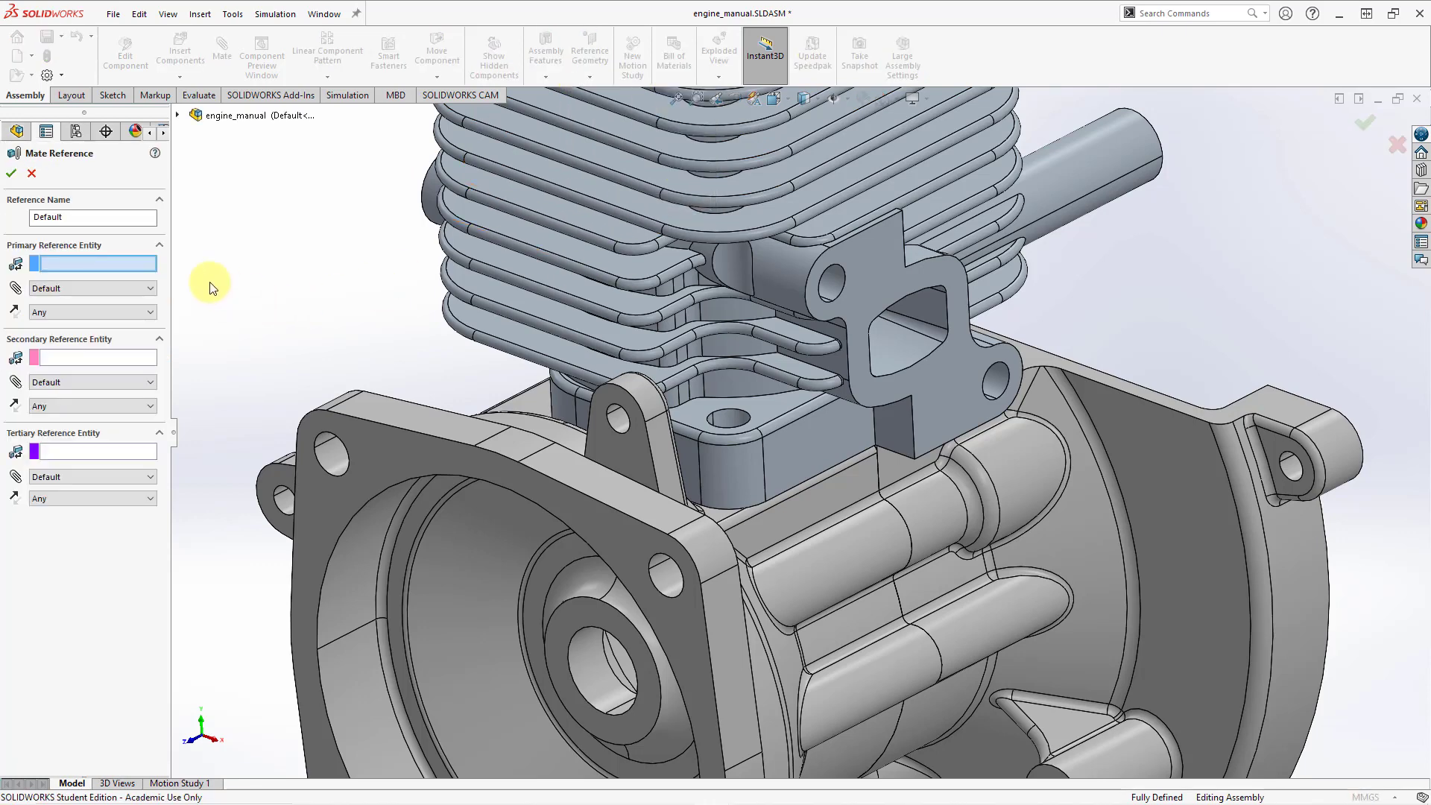
left_click(720, 416)
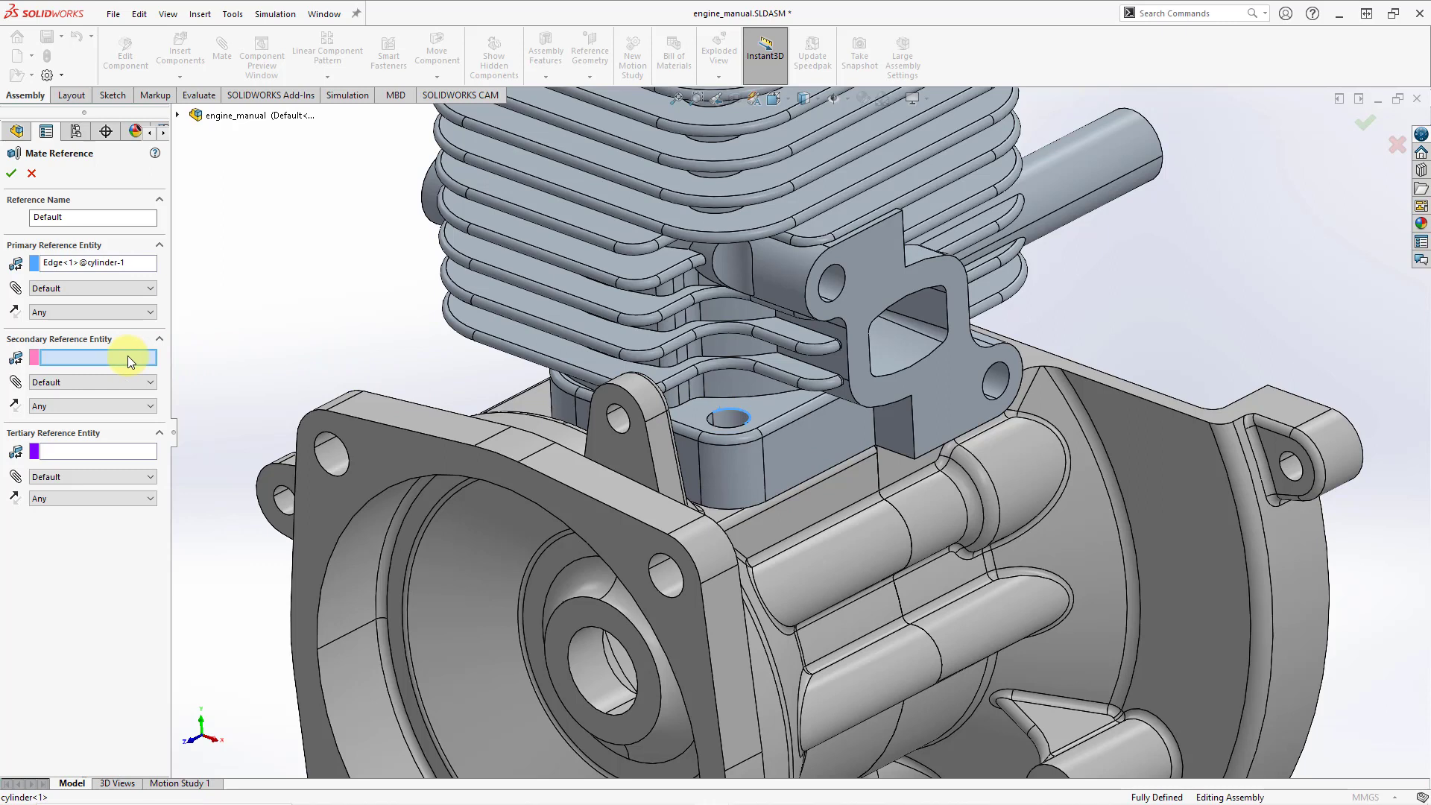
left_click(735, 419)
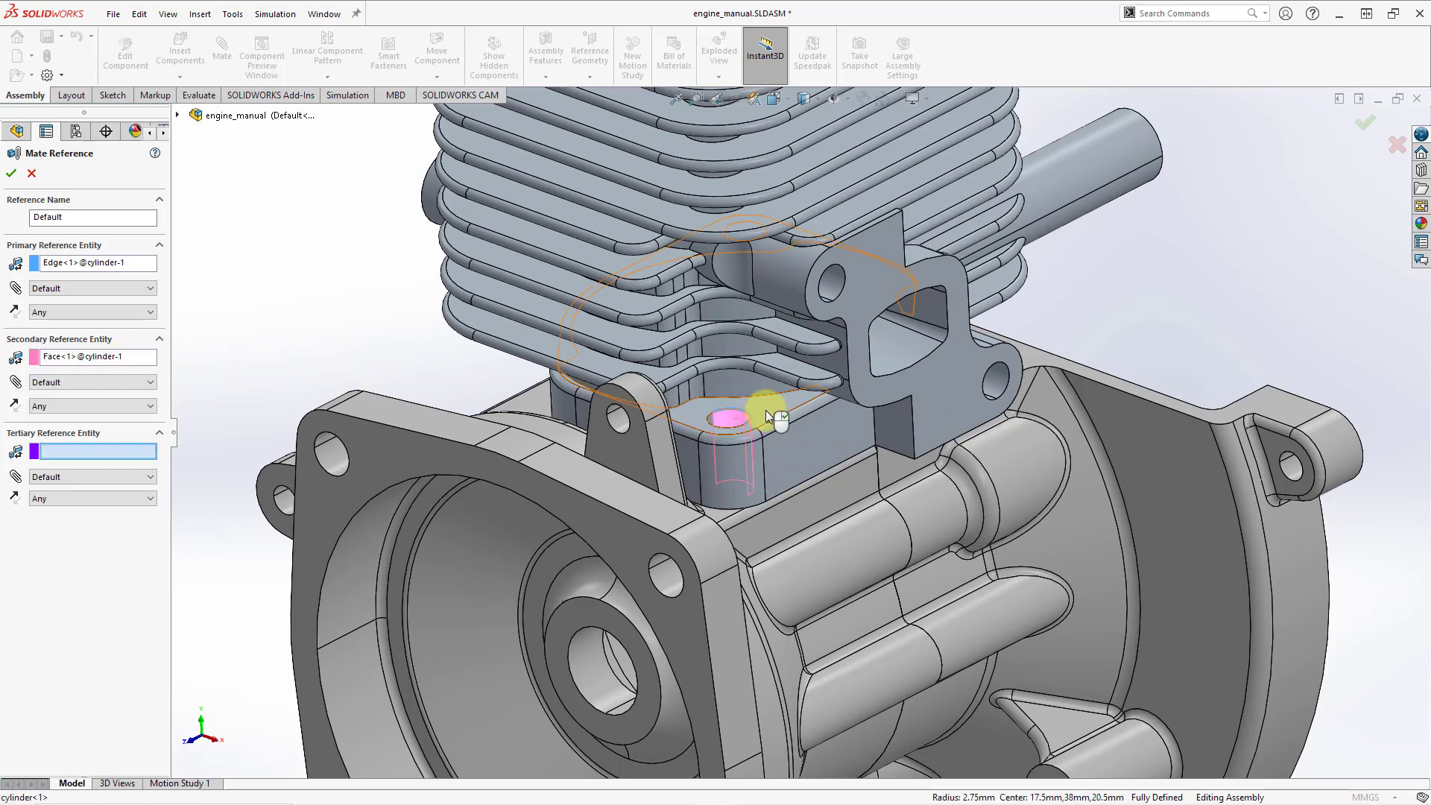
left_click(767, 413)
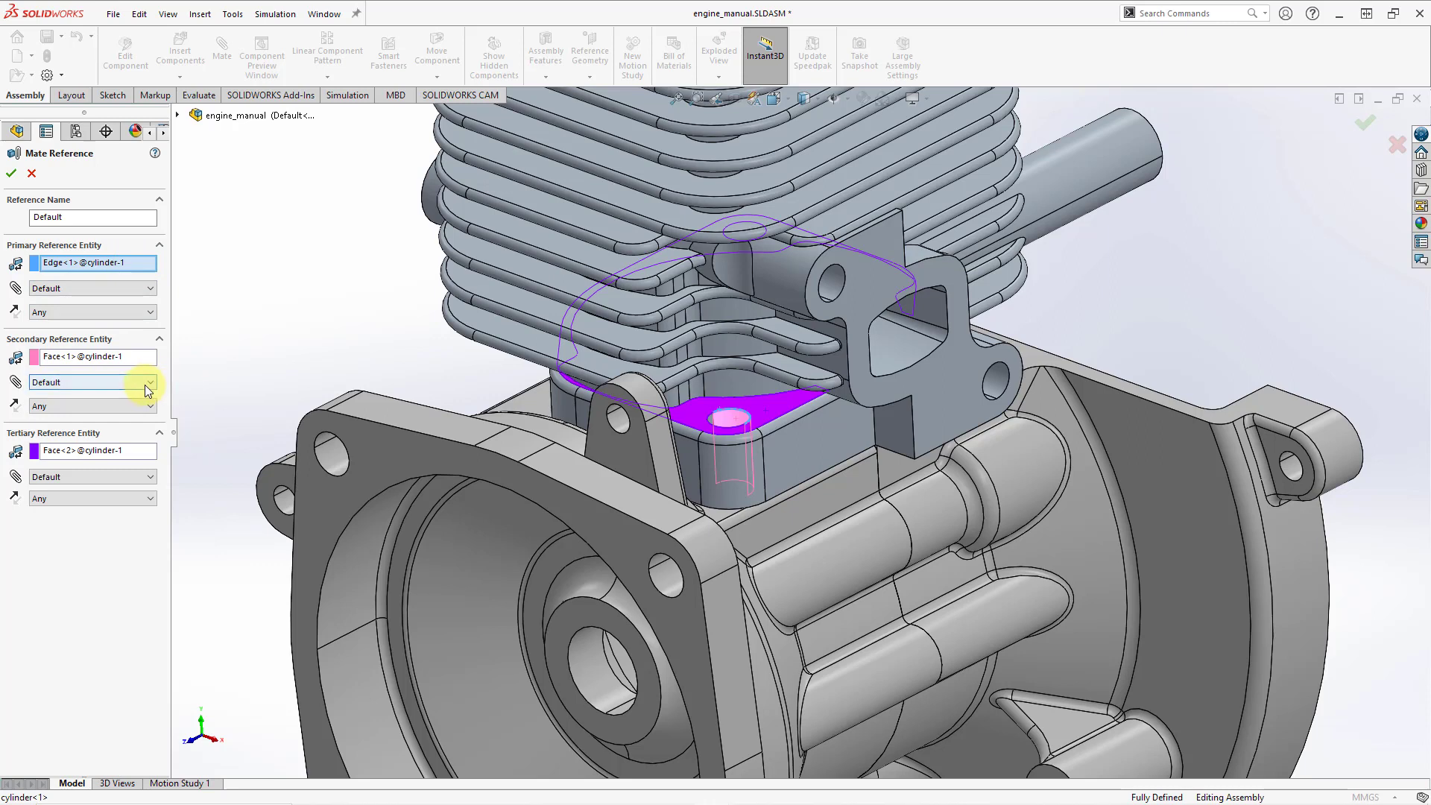
Set the secondary reference mate type to Concentric and the tertiary reference to Coincident with Anti-Aligned alignment
left_click(134, 381)
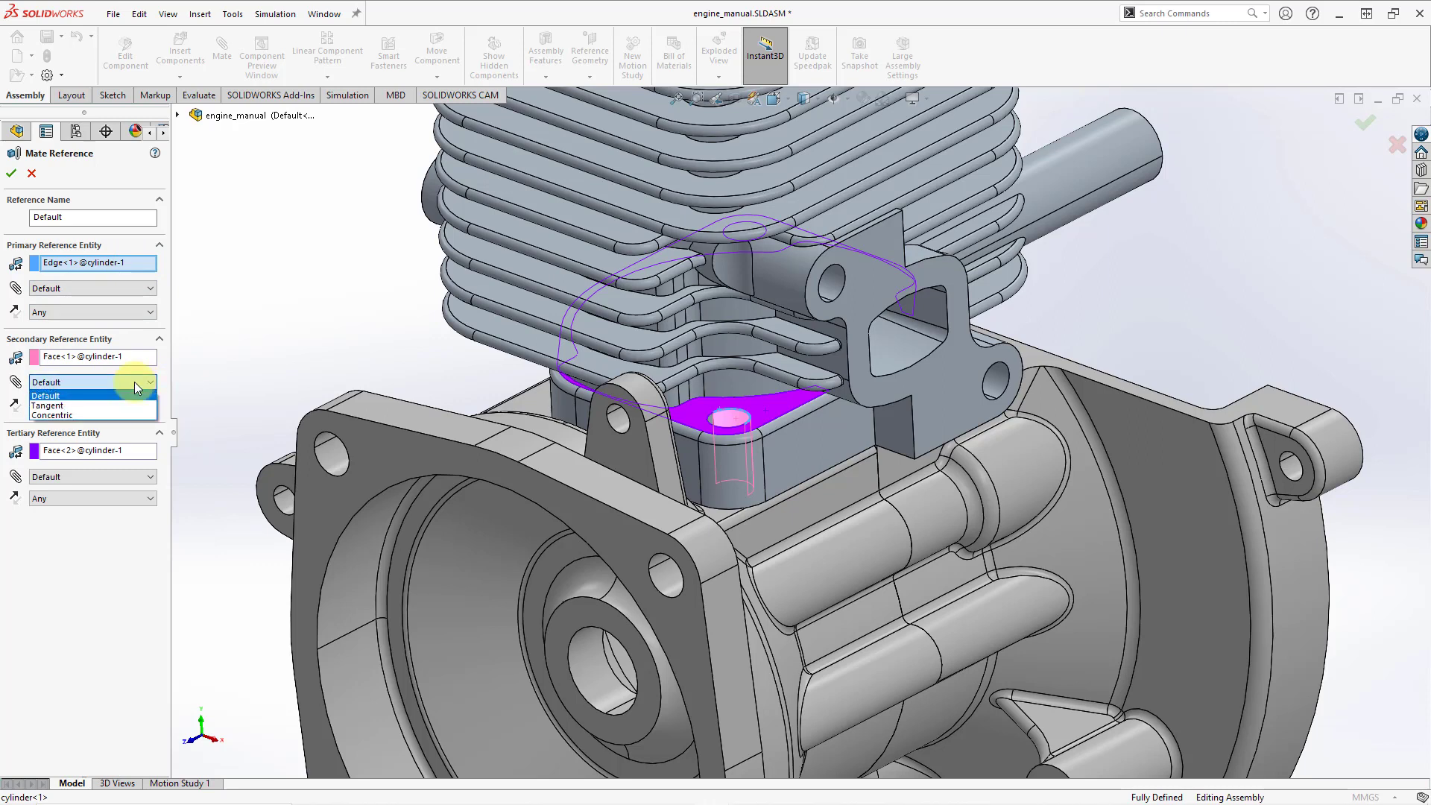
left_click(116, 415)
left_click(119, 477)
left_click(111, 510)
left_click(111, 502)
left_click(106, 531)
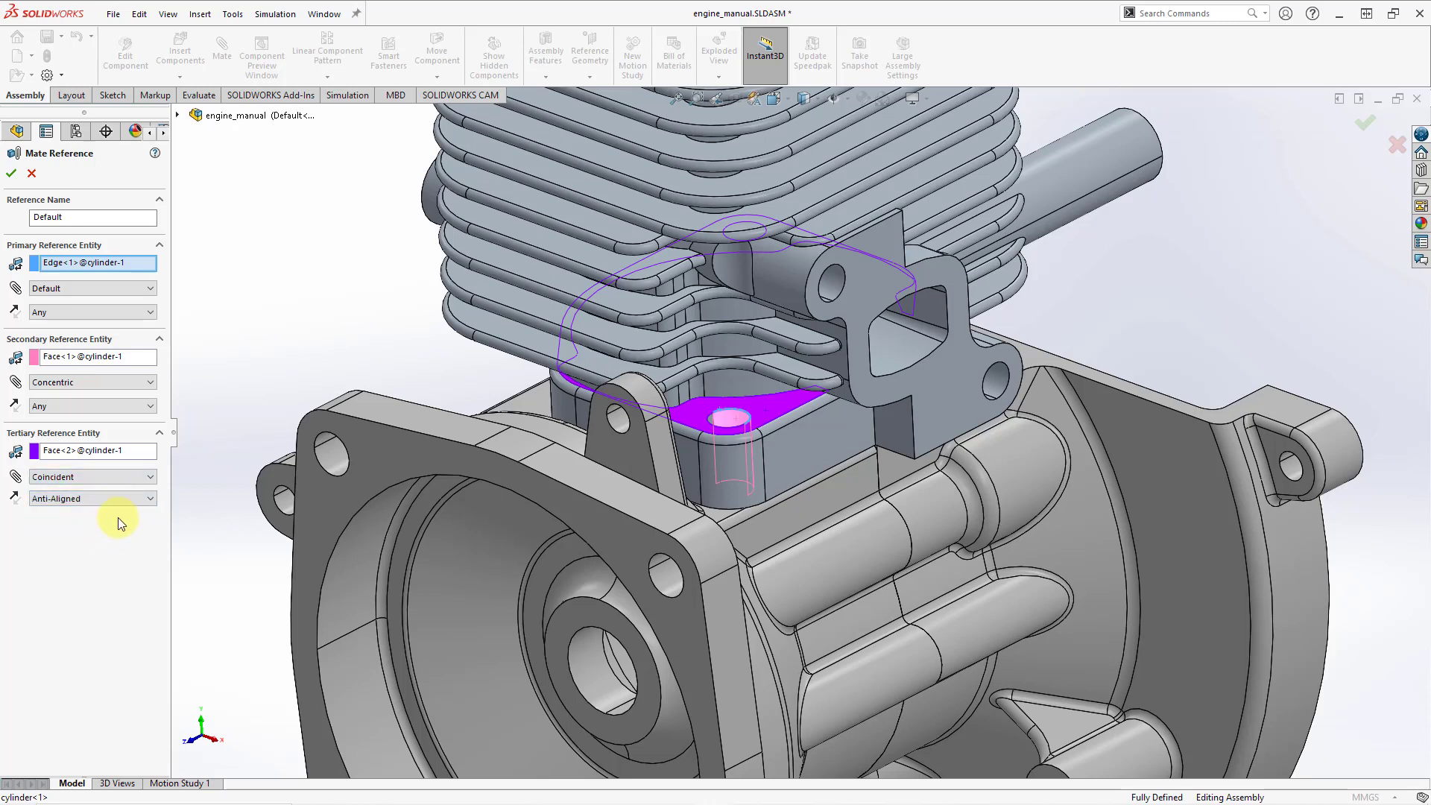
Name the mate reference PLACE, create it, and insert the SHCS screw into the cylinder's base flange hole
double_click(88, 216)
type("PLACE")
left_click(11, 174)
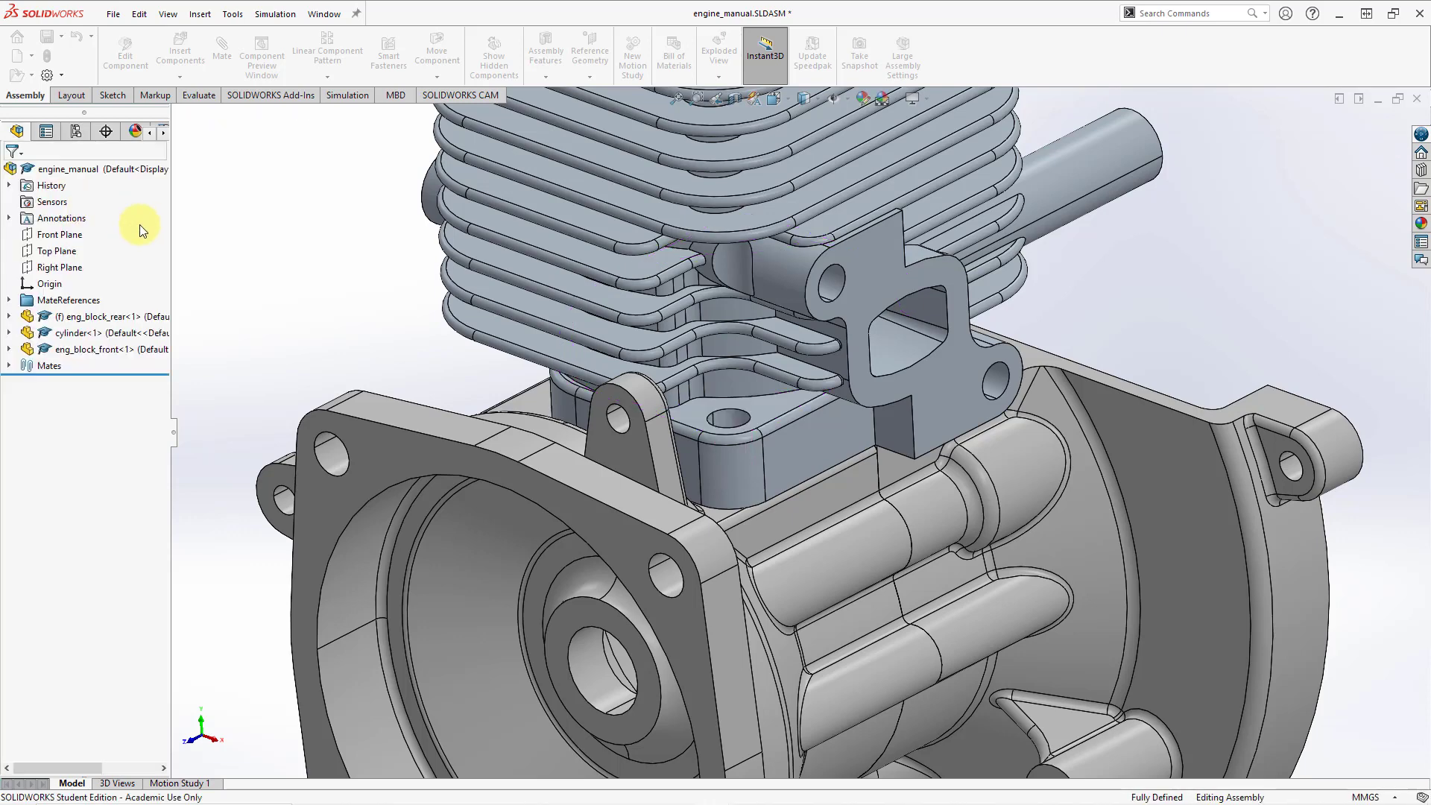
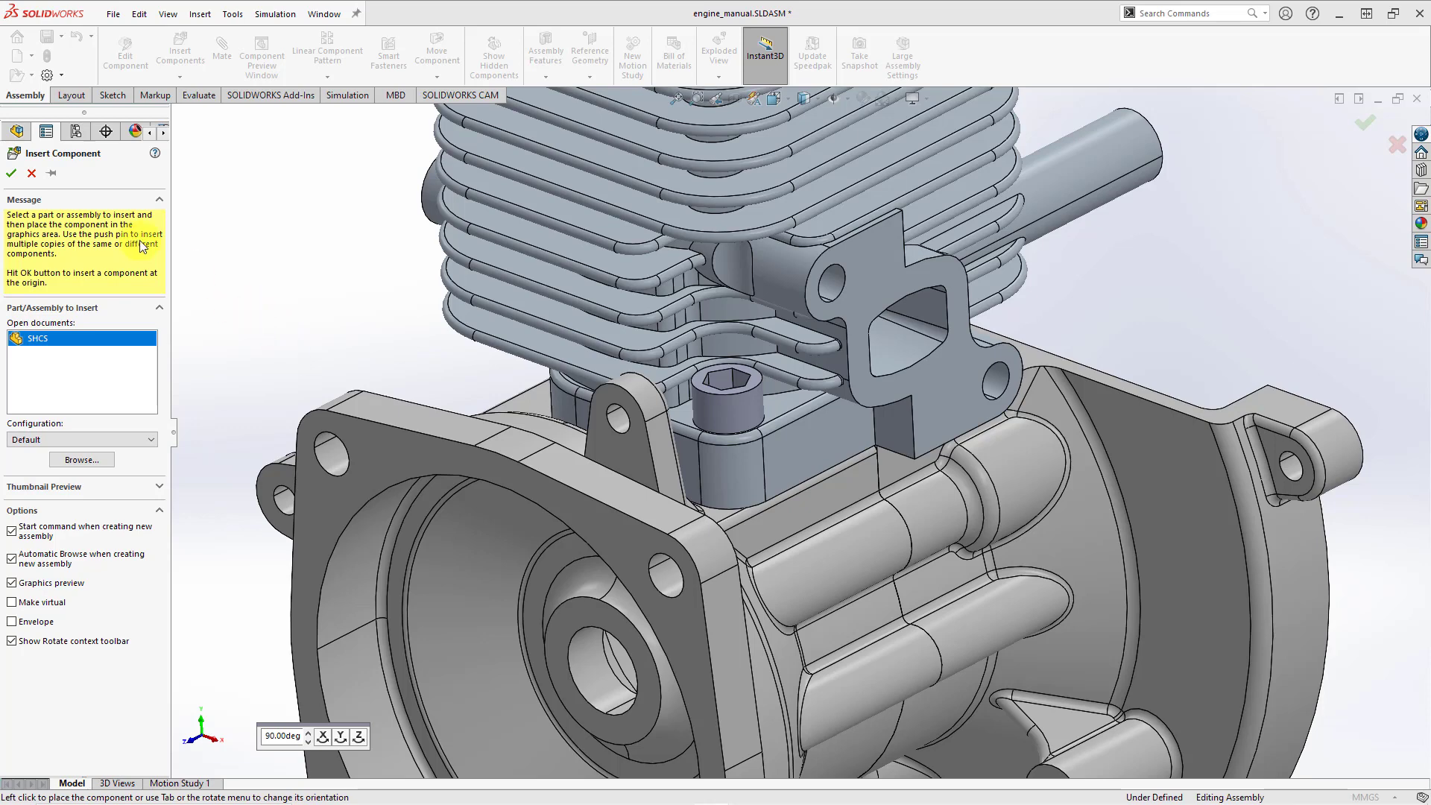
key("Escape")
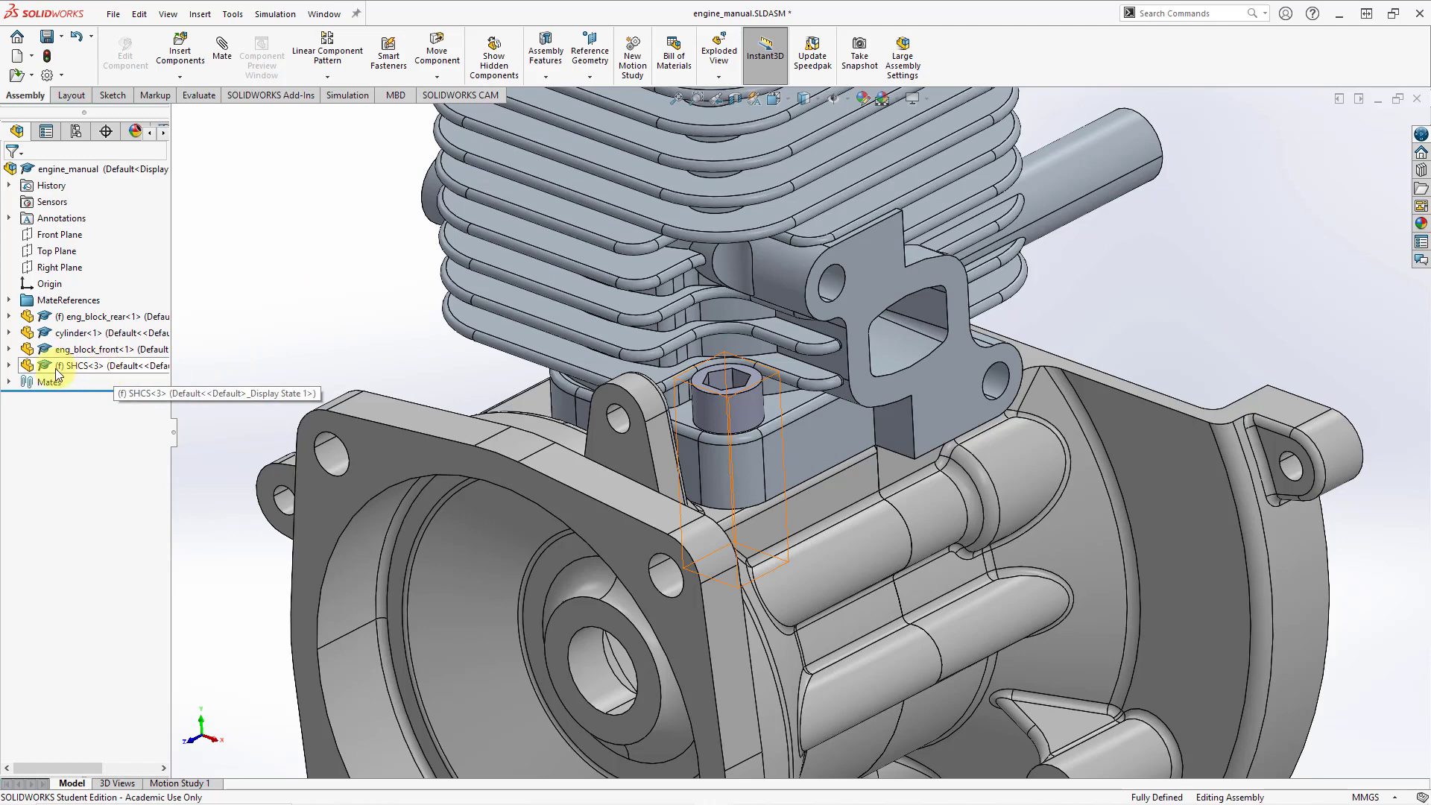
Examine the inserted SHCS screw's mates, the assembly's mate list and the screw's own feature tree
right_click(96, 369)
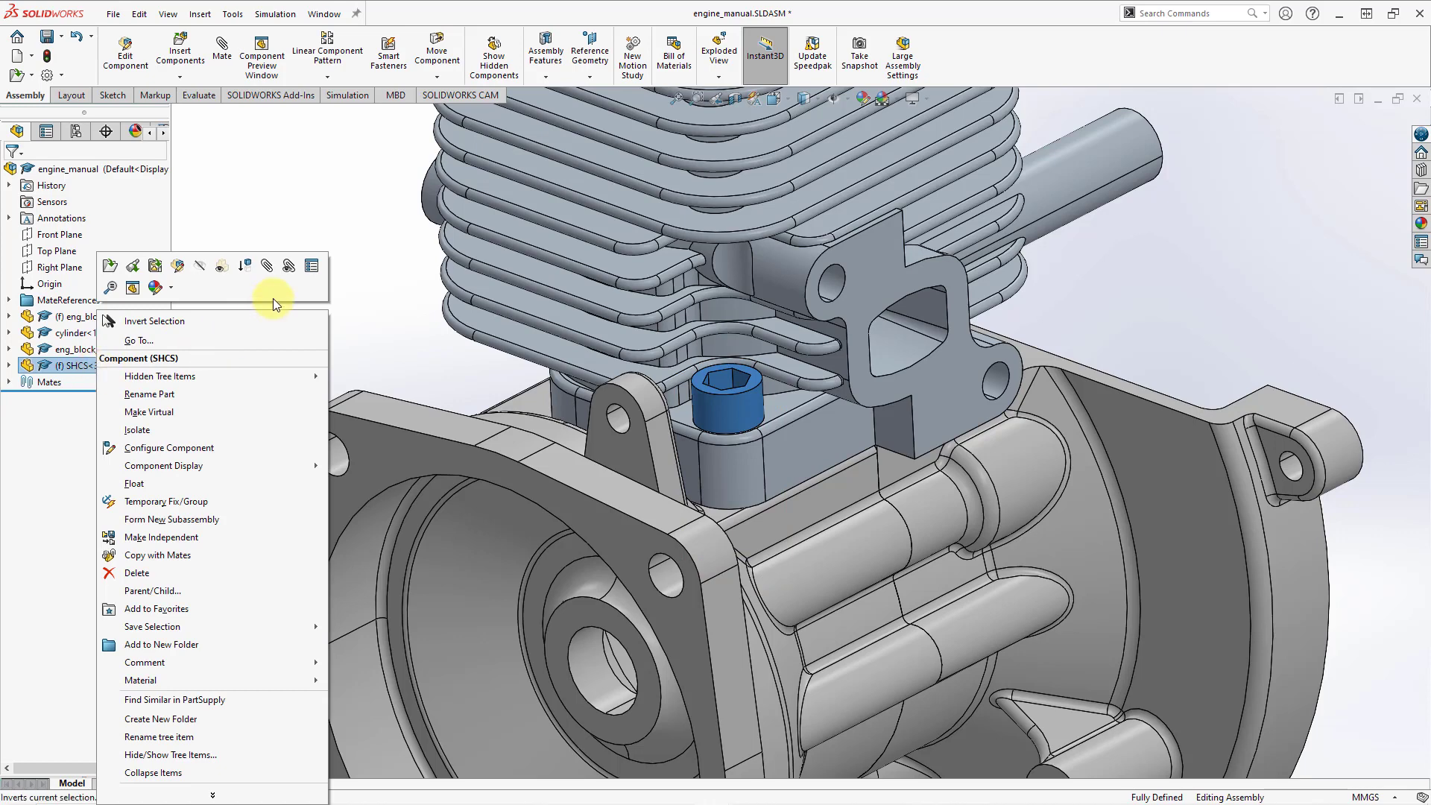
left_click(288, 267)
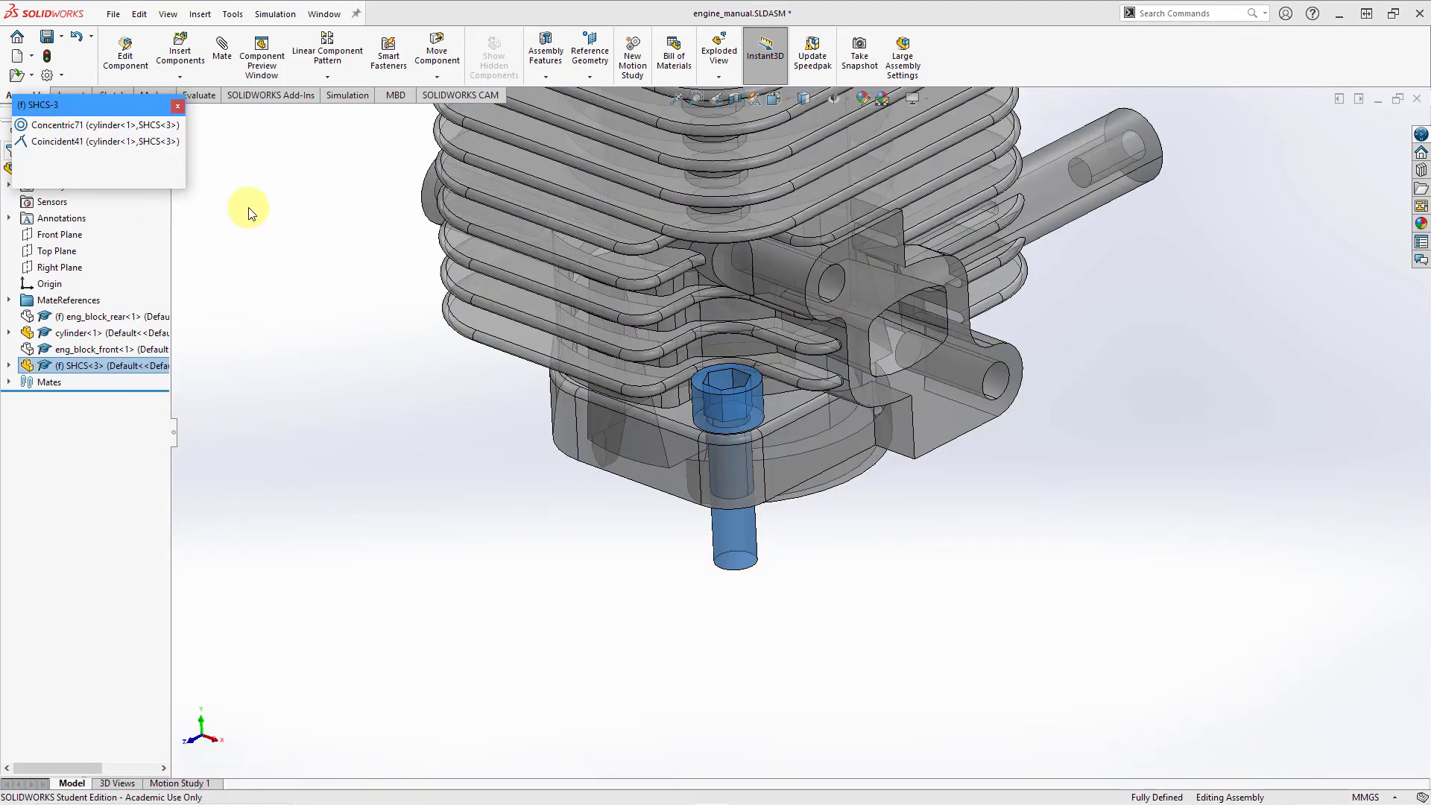
mouse_move(125, 131)
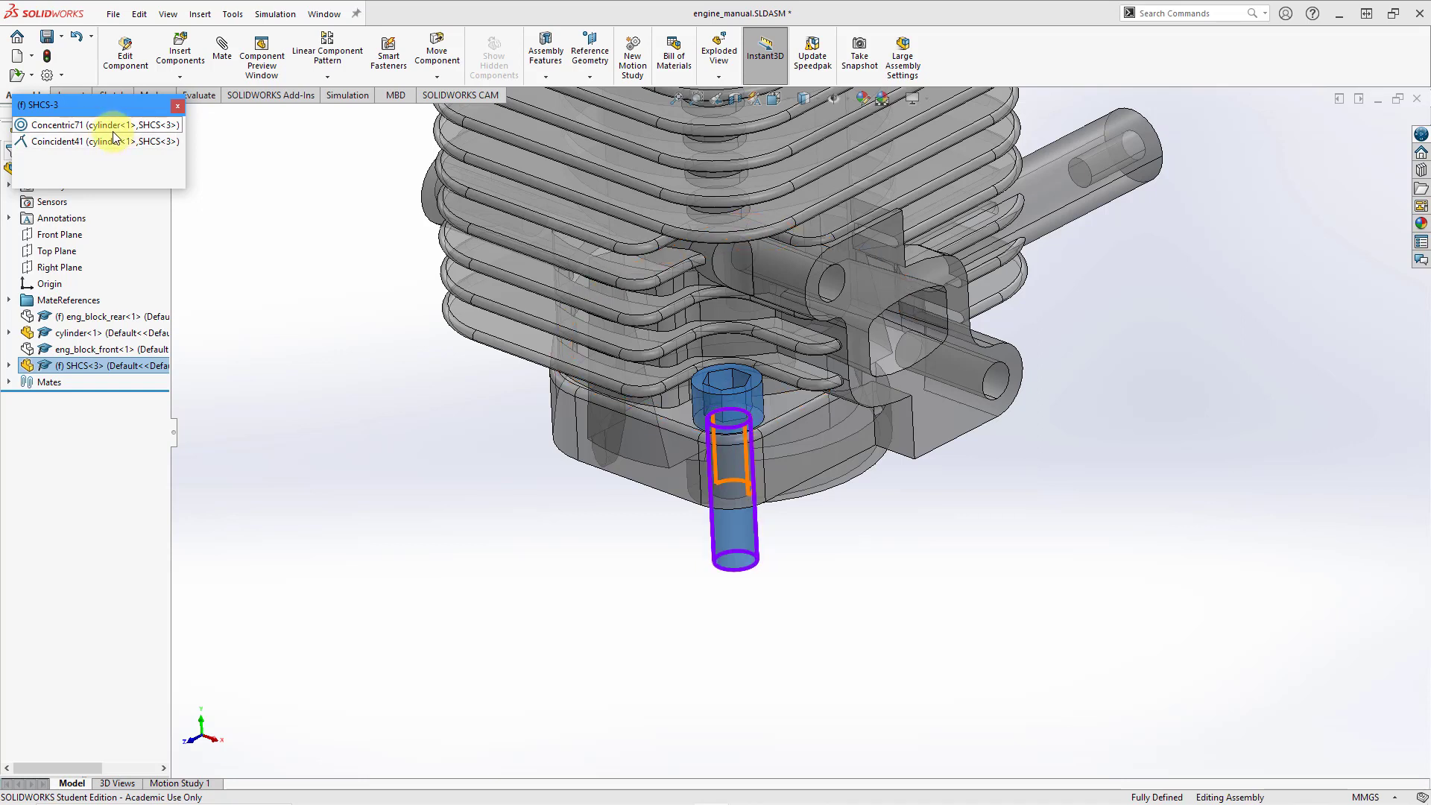
left_click(176, 108)
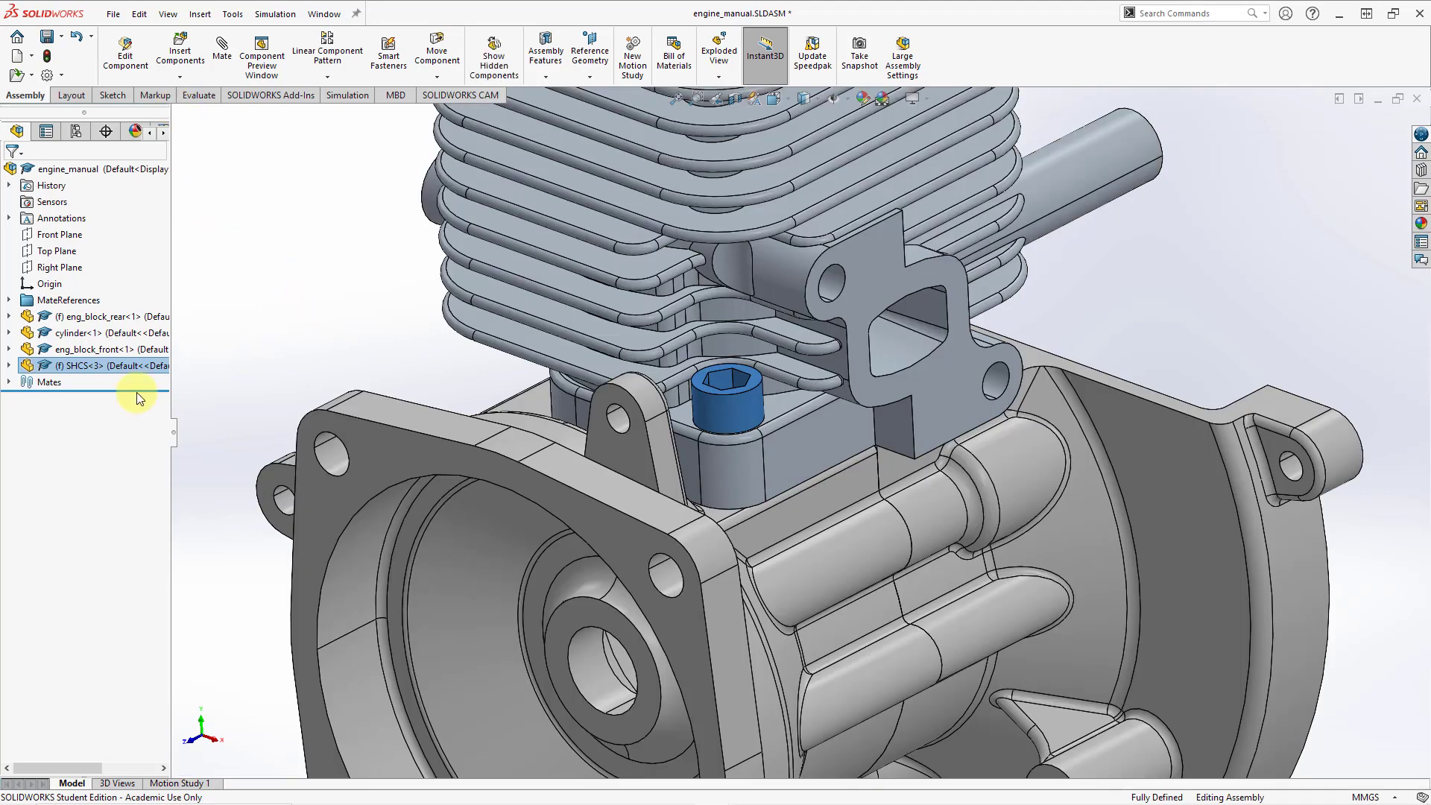
left_click(8, 382)
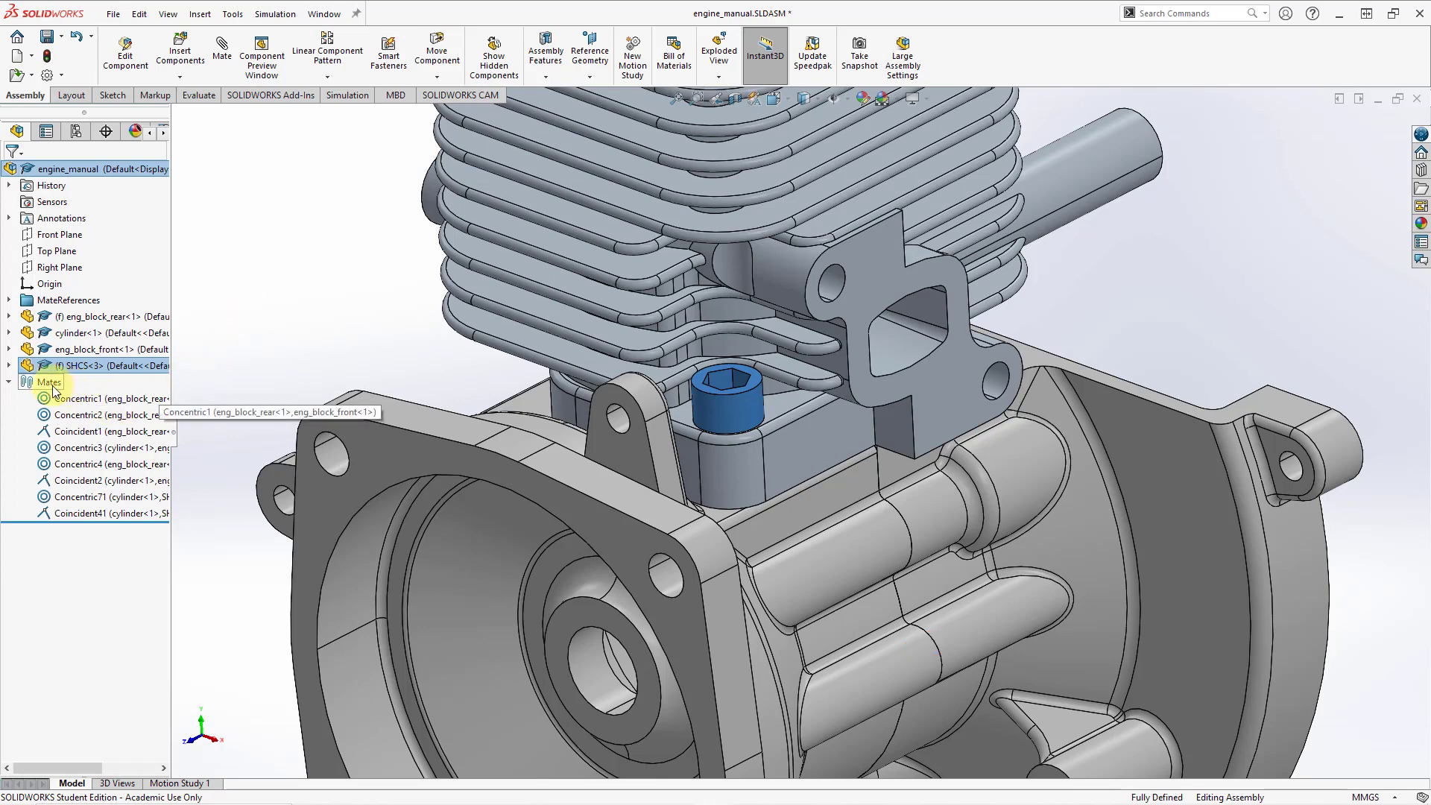
left_click(9, 366)
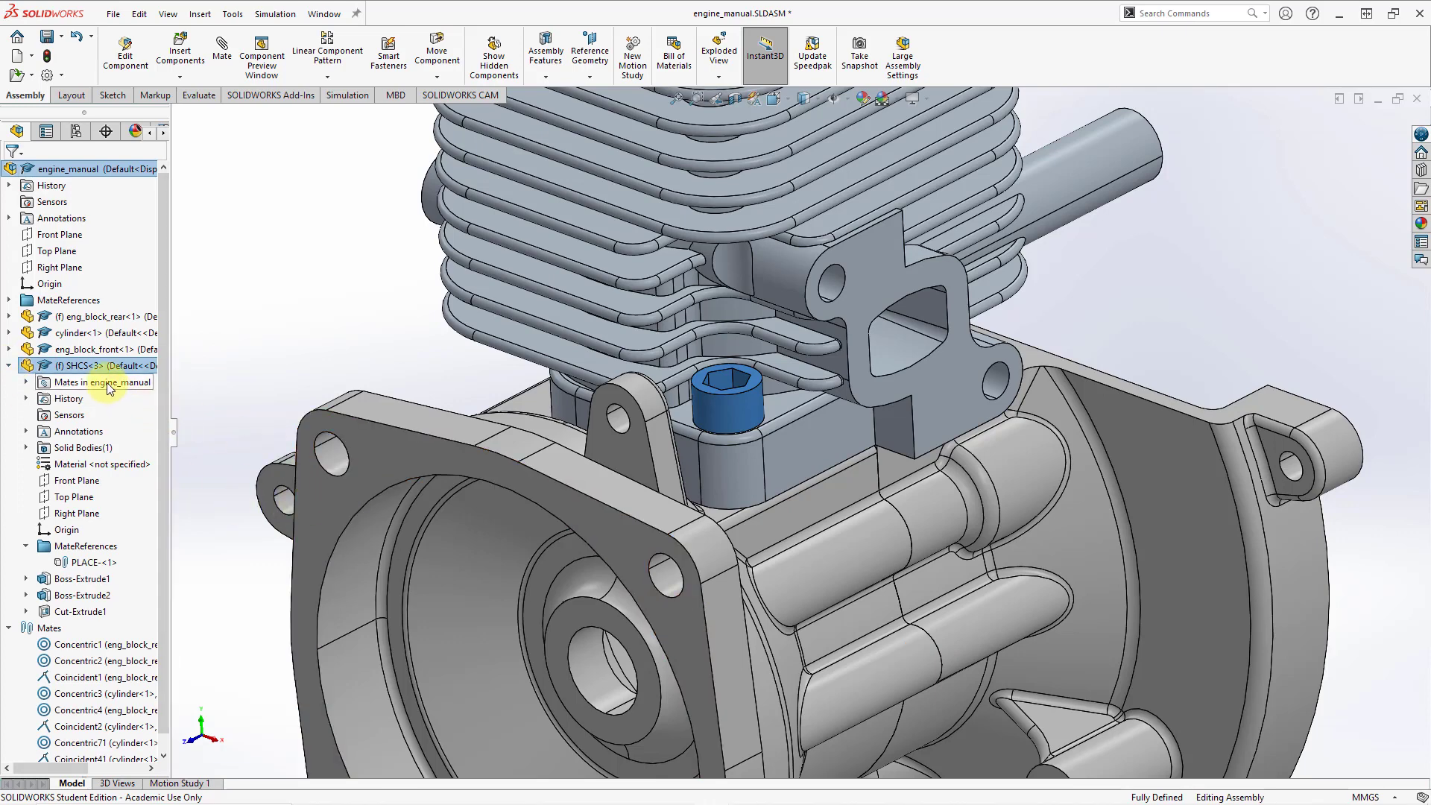
left_click(9, 366)
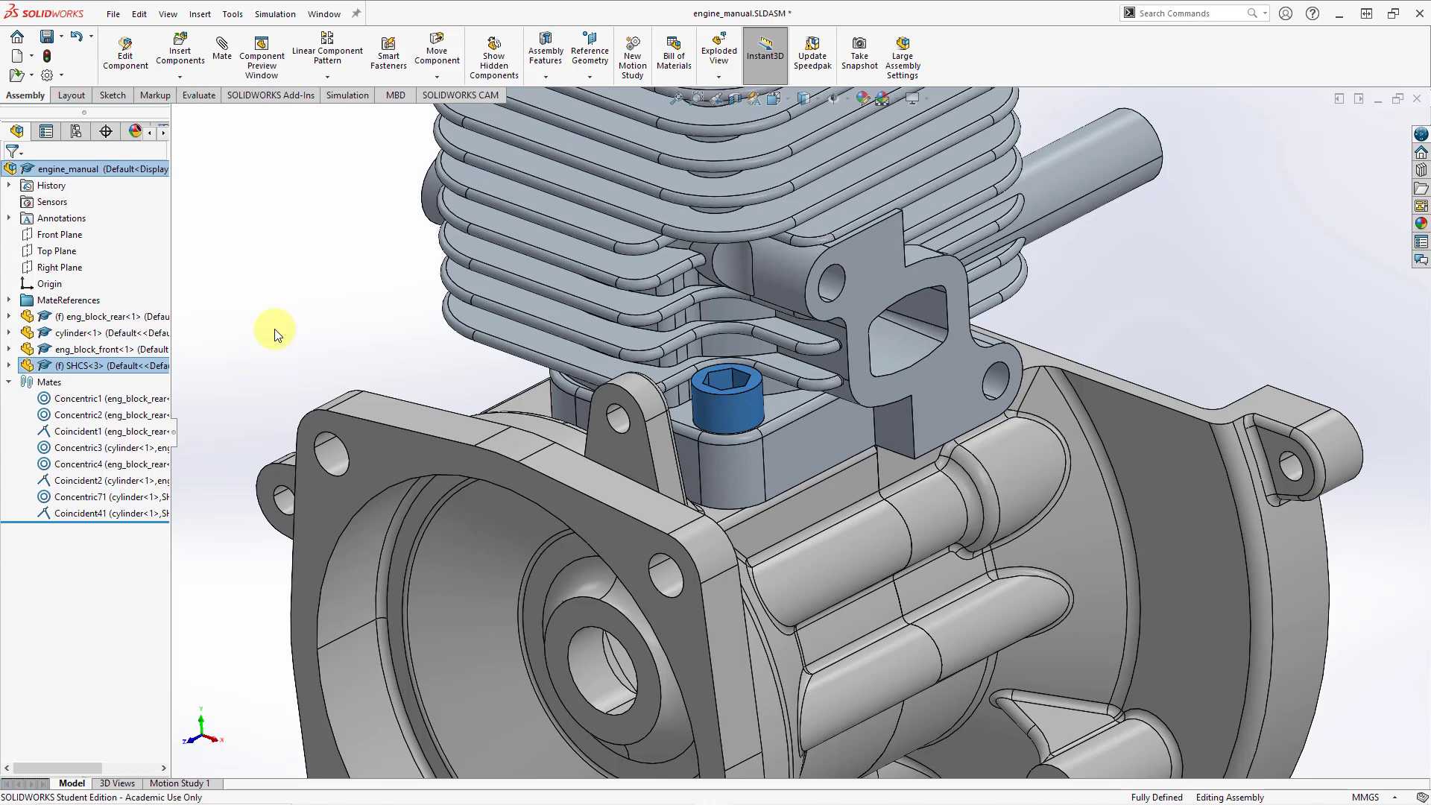
left_click(297, 320)
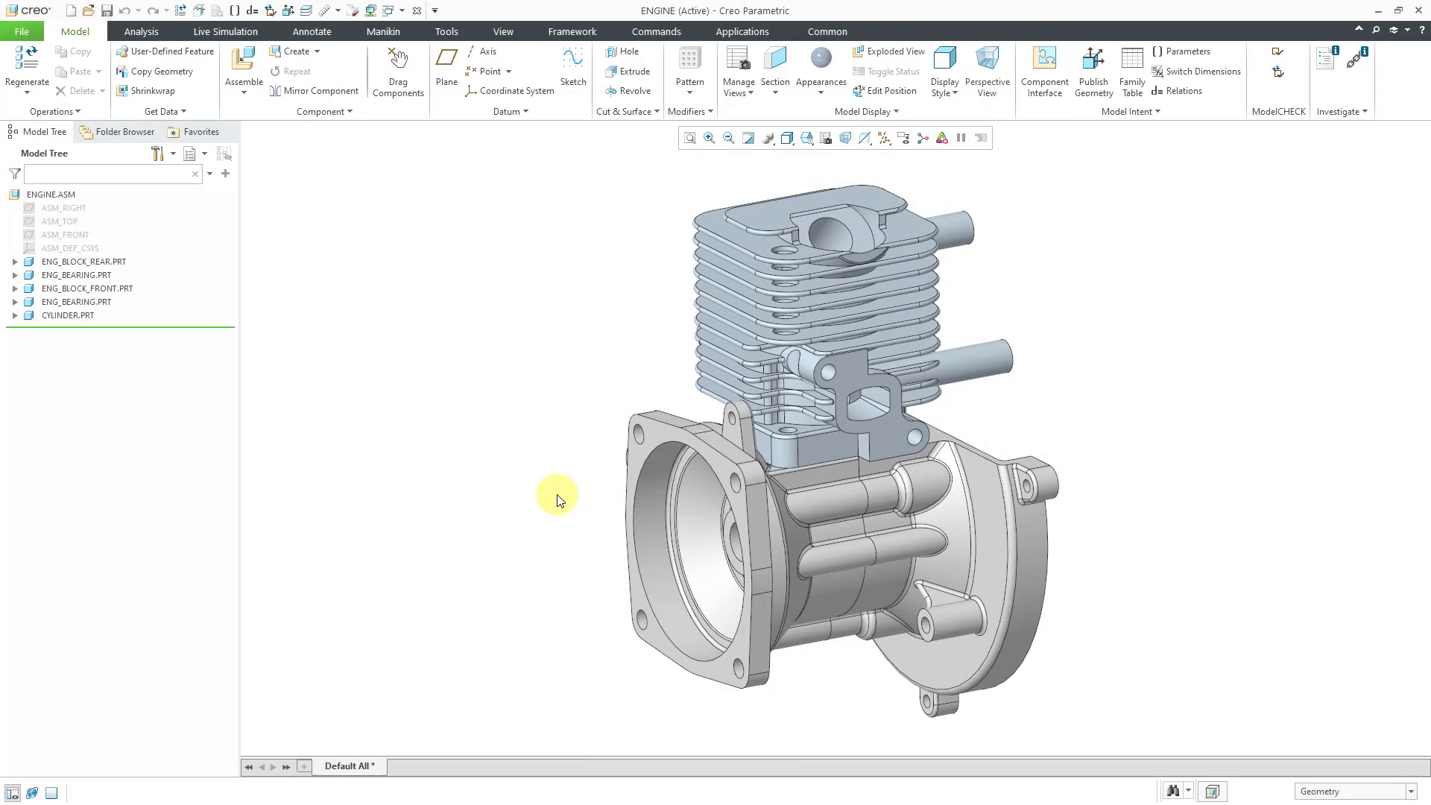
In Creo Parametric, begin assembling the BOLT_5-18 instance of the bolt into the ENGINE assembly
left_click(248, 60)
double_click(574, 312)
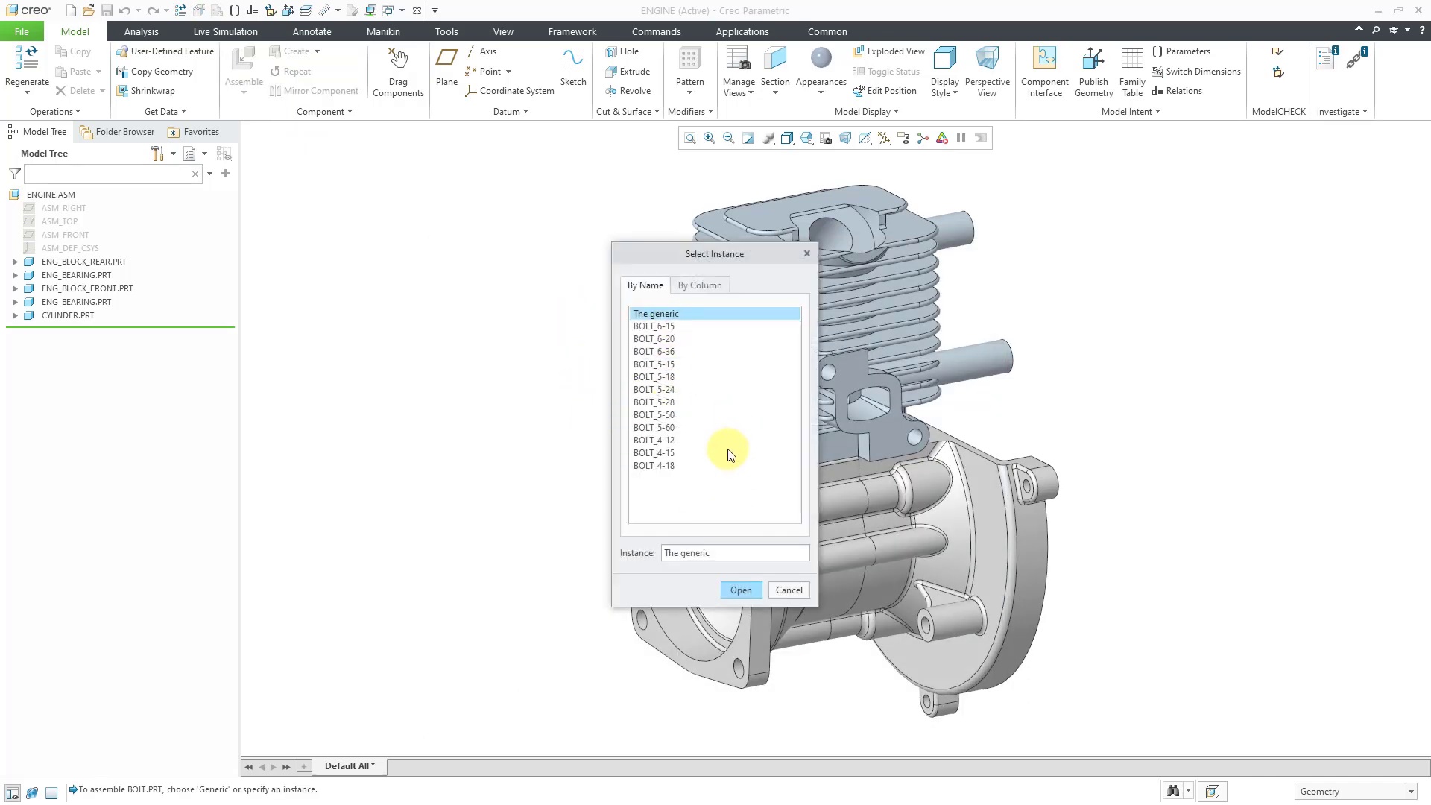
left_click(659, 377)
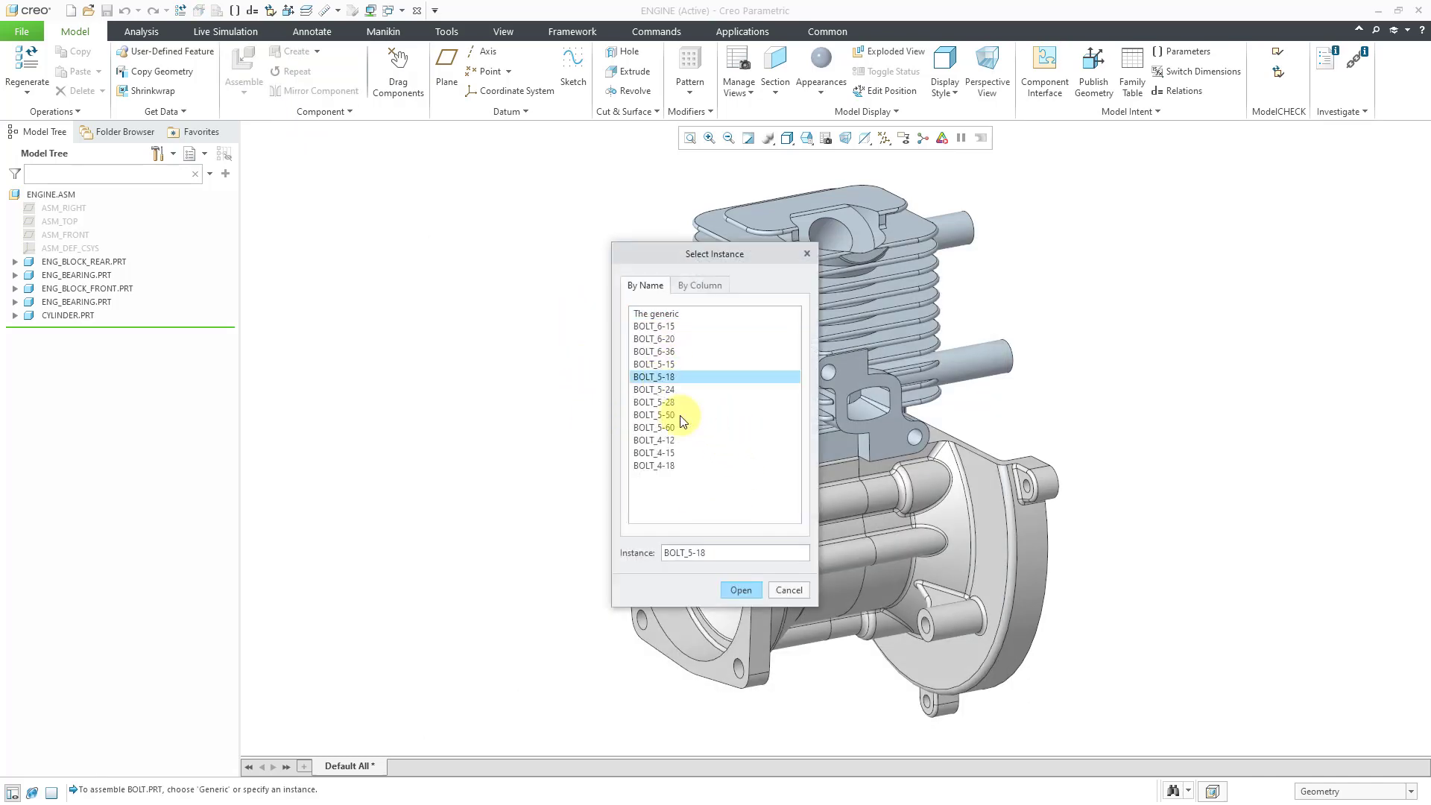
left_click(741, 590)
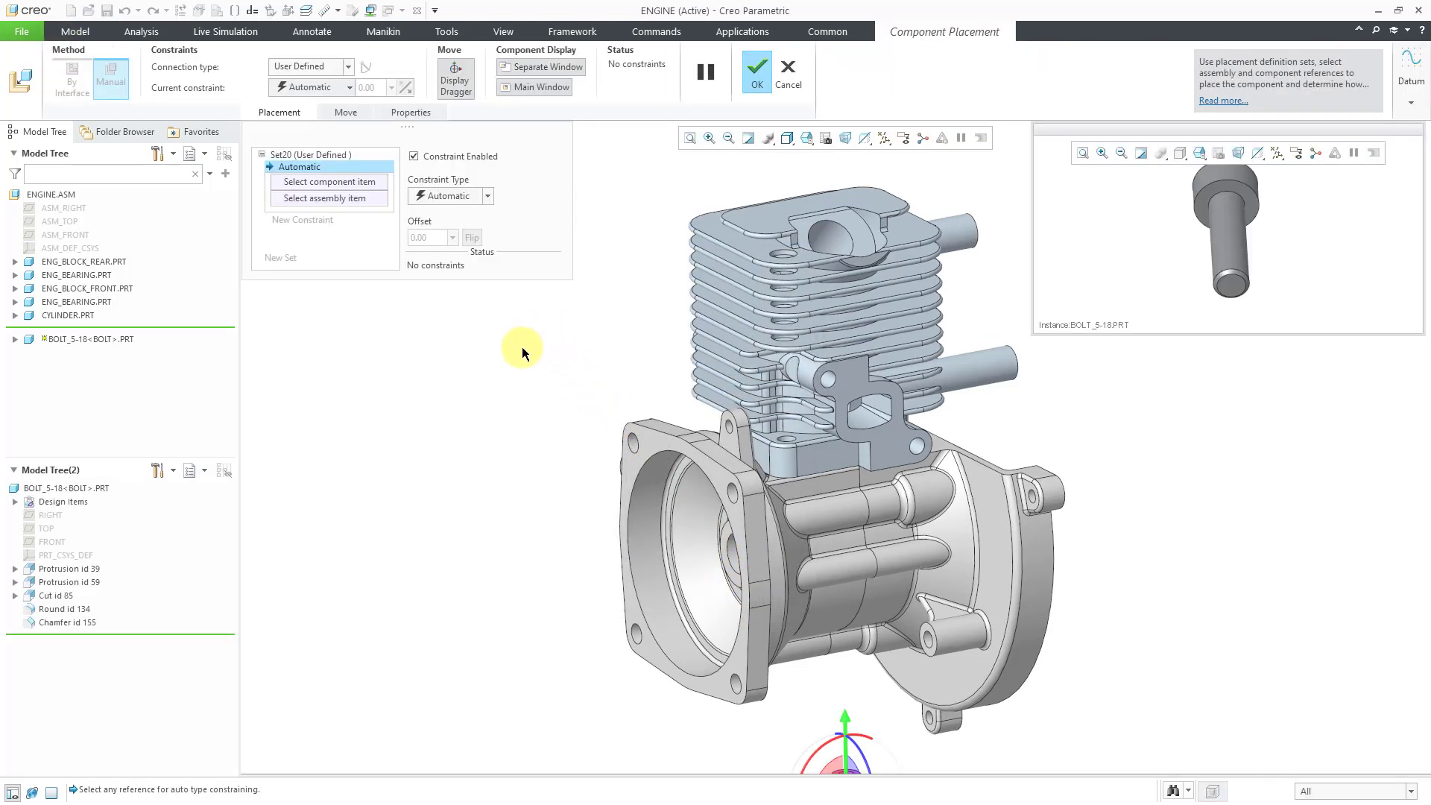
Try to constrain the bolt's shank coincident with the cylinder's base flange hole, and cancel the component placement
left_click_drag(846, 741, 502, 479)
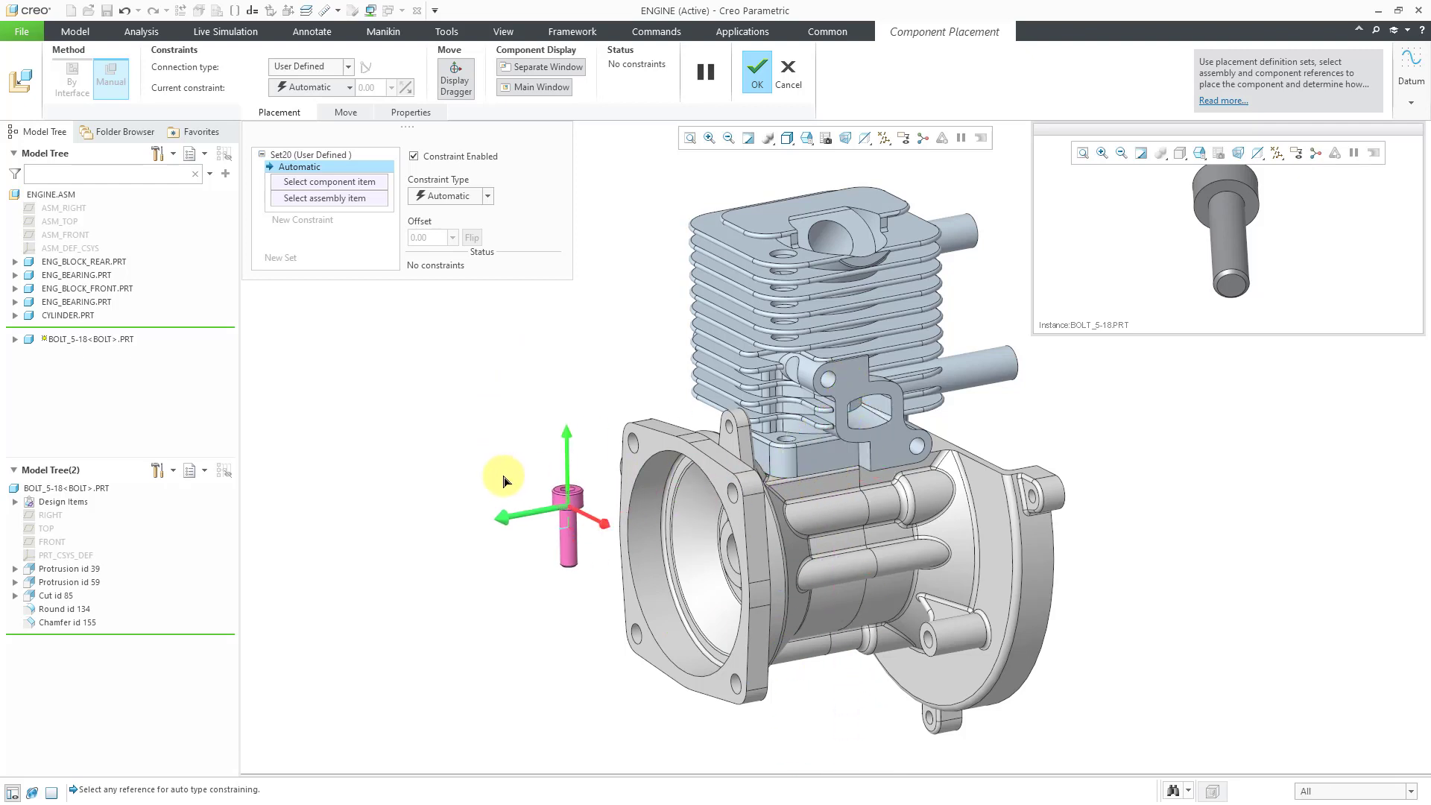
left_click(557, 547)
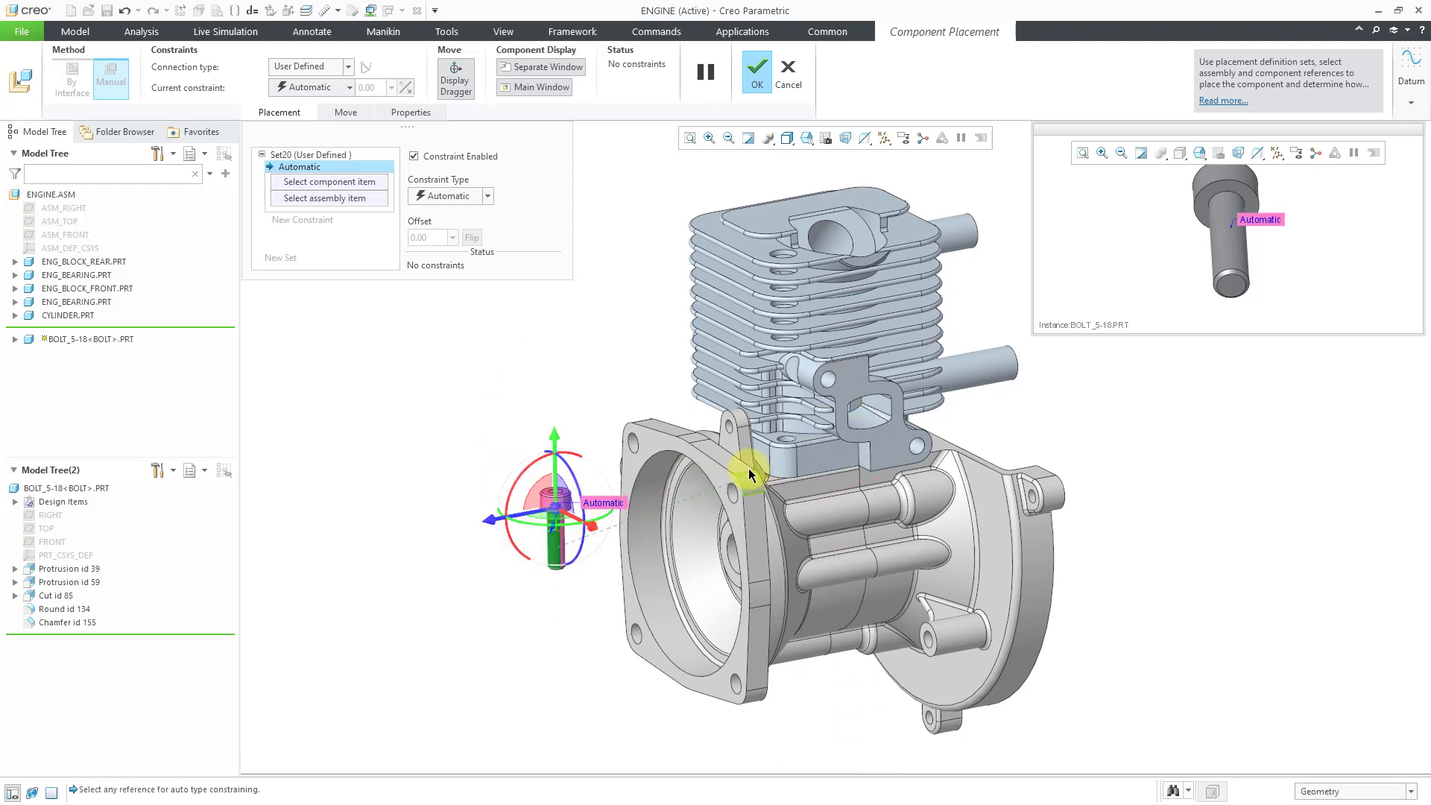
left_click(789, 444)
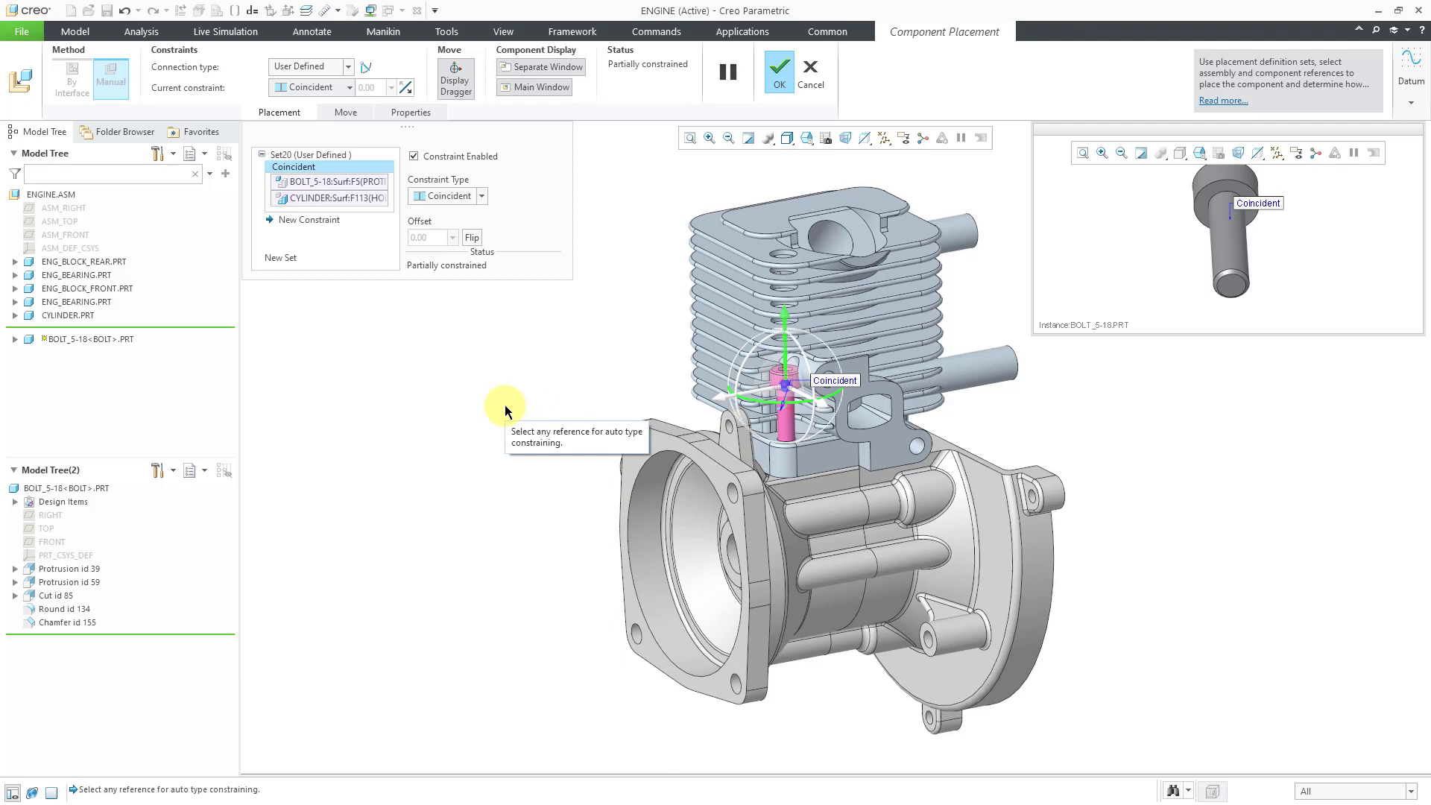
left_click(812, 68)
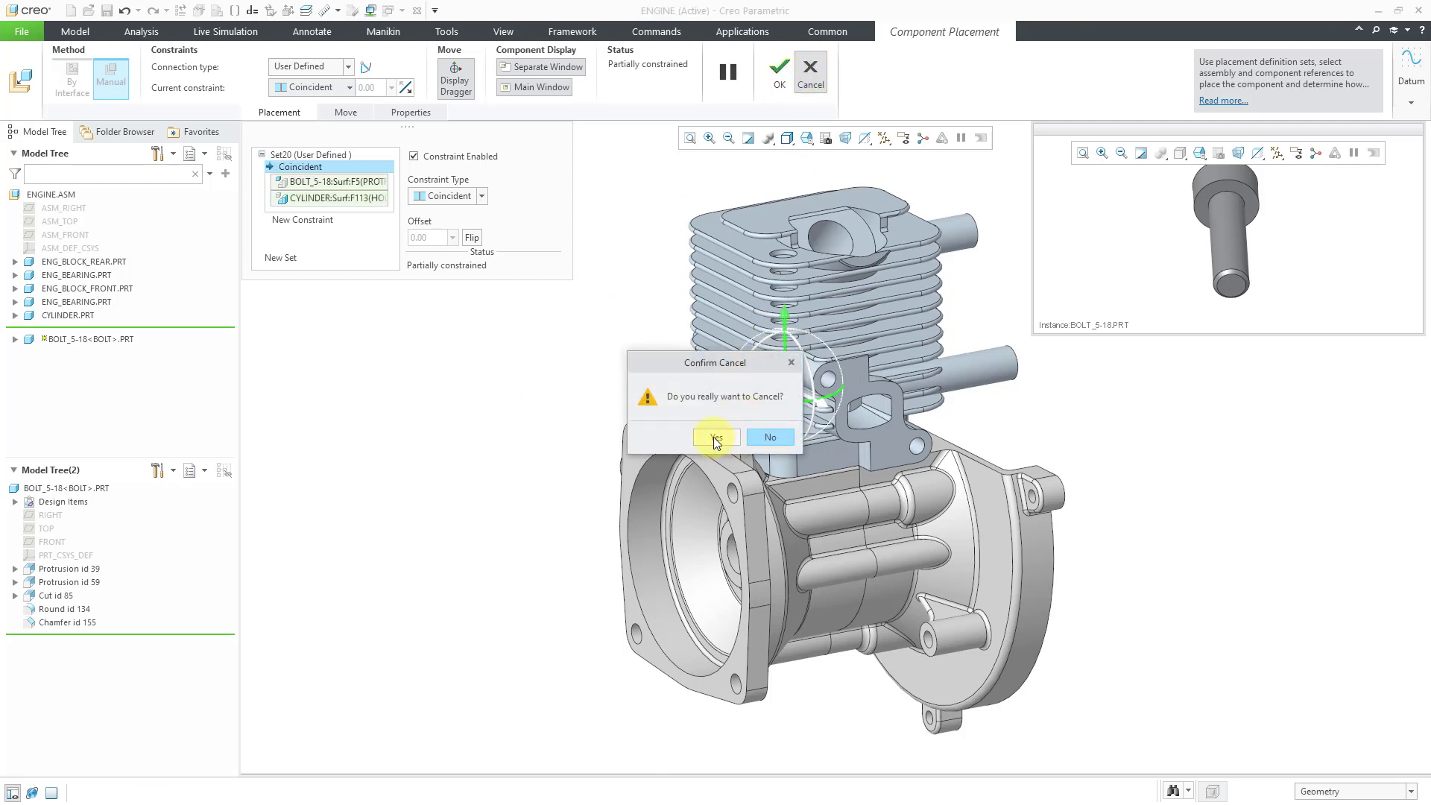
left_click(713, 437)
Switch to the BOLT.PRT model and start a component interface named PLACE
left_click(402, 11)
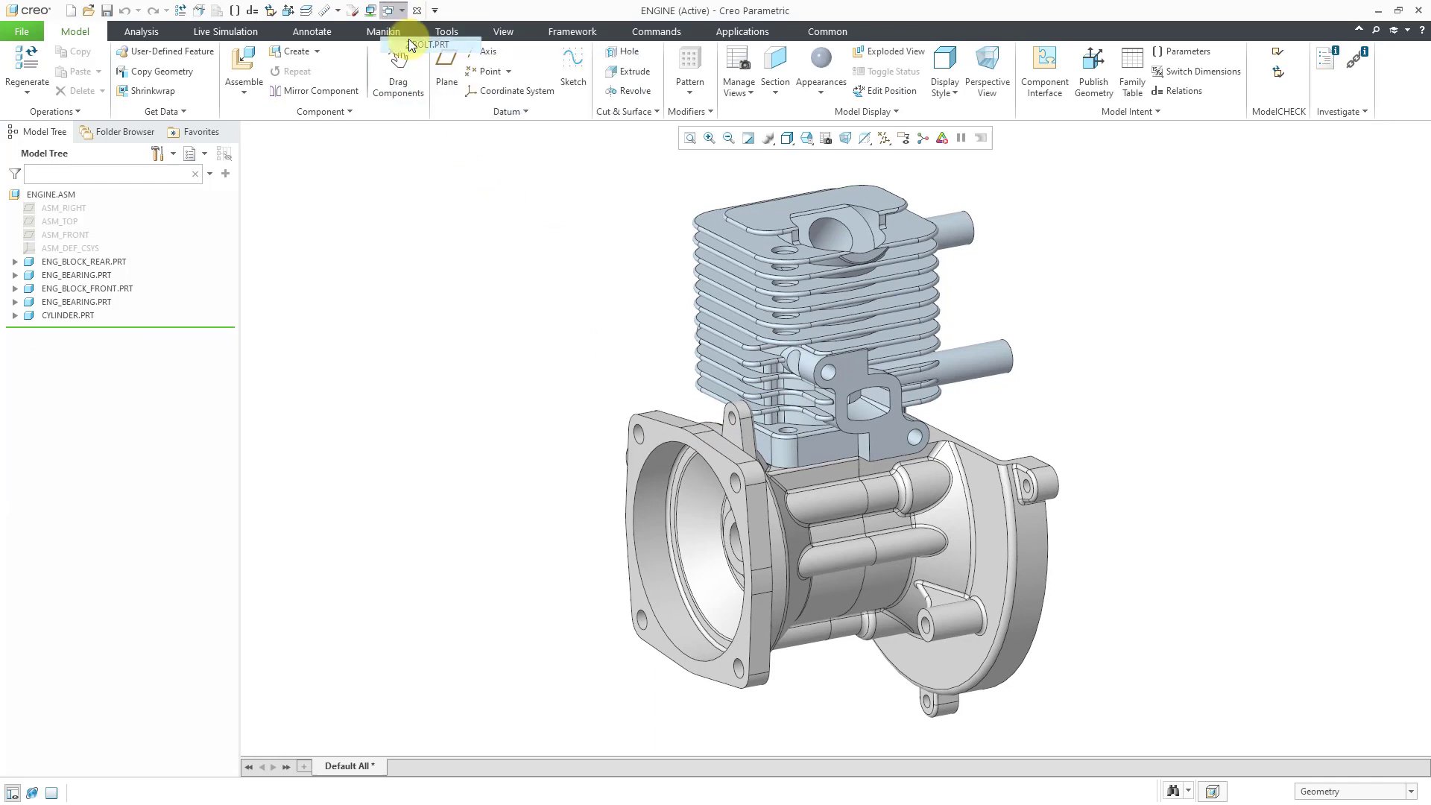
left_click(412, 45)
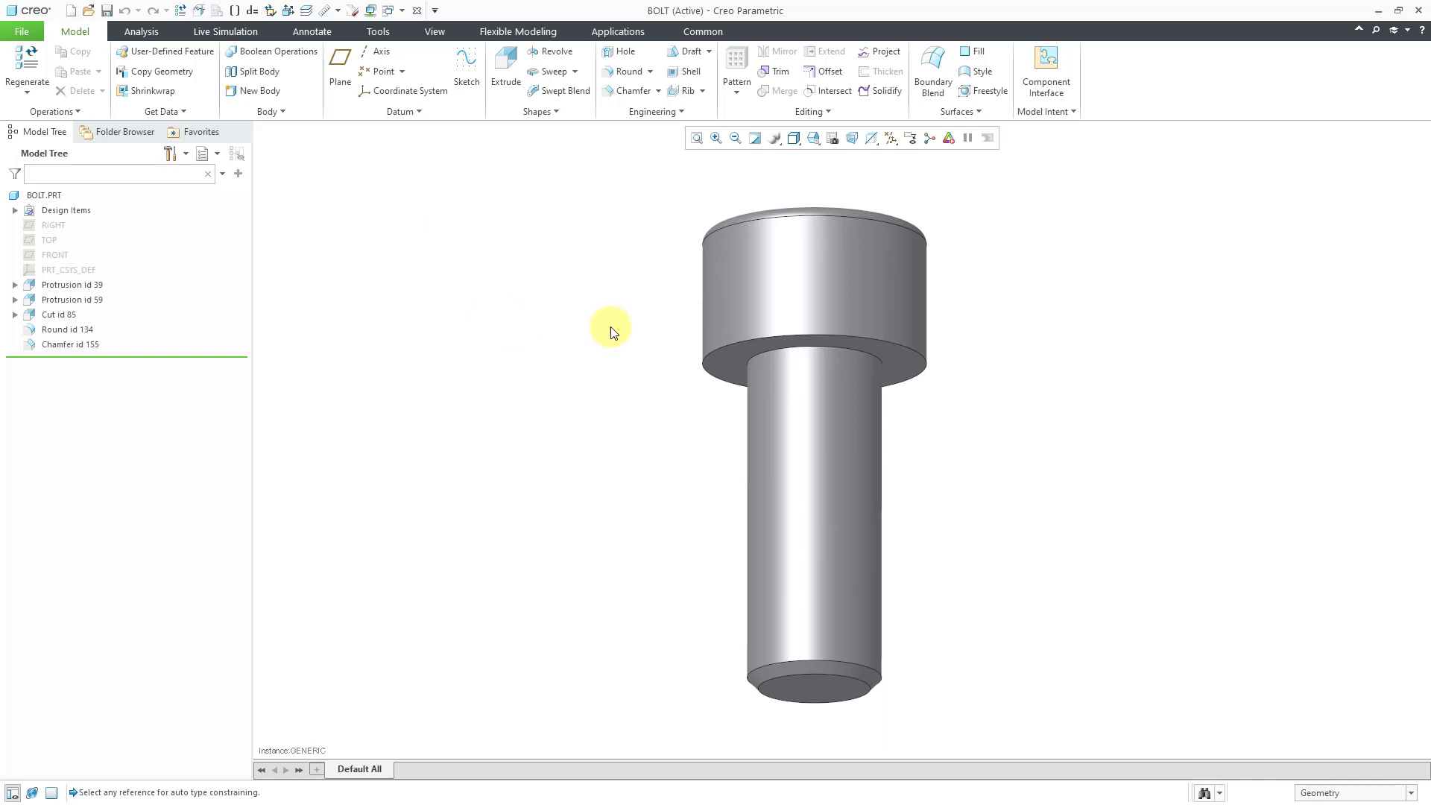
left_click(1058, 70)
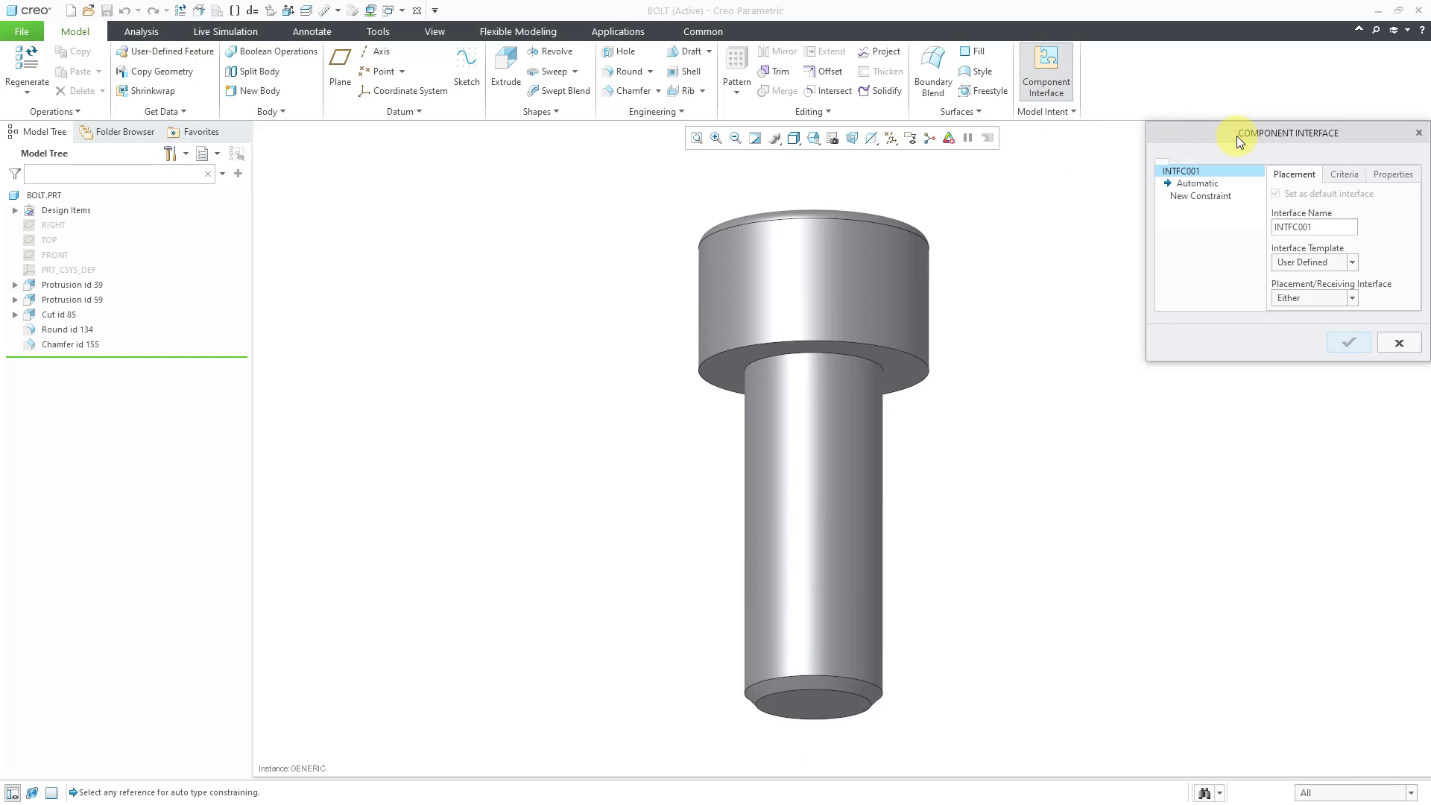
double_click(1323, 228)
type("PLACE")
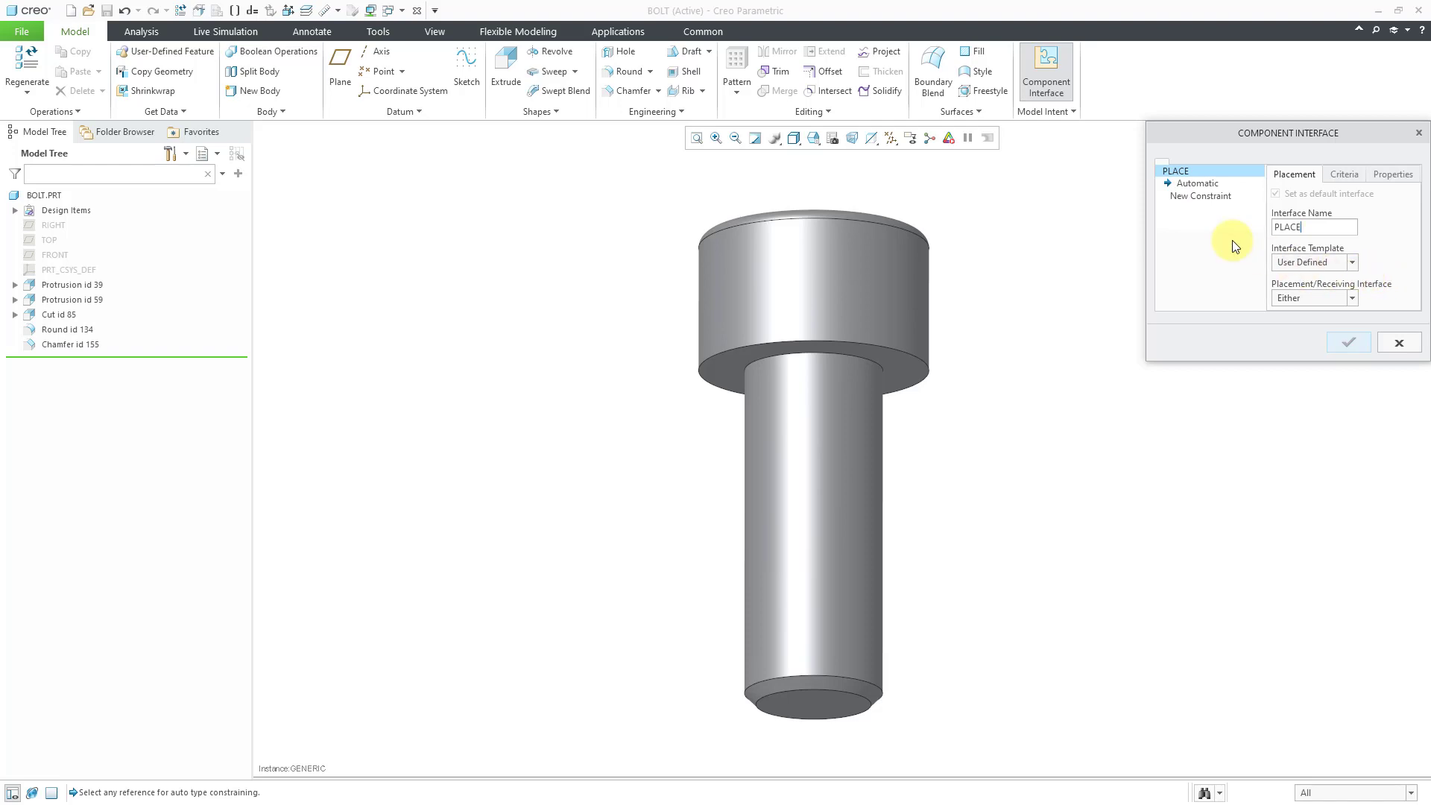
Create the interface with Coincident constraints on the bolt's shank surface and the head's underside, keeping the explicit type Mate for the underside
left_click(1197, 184)
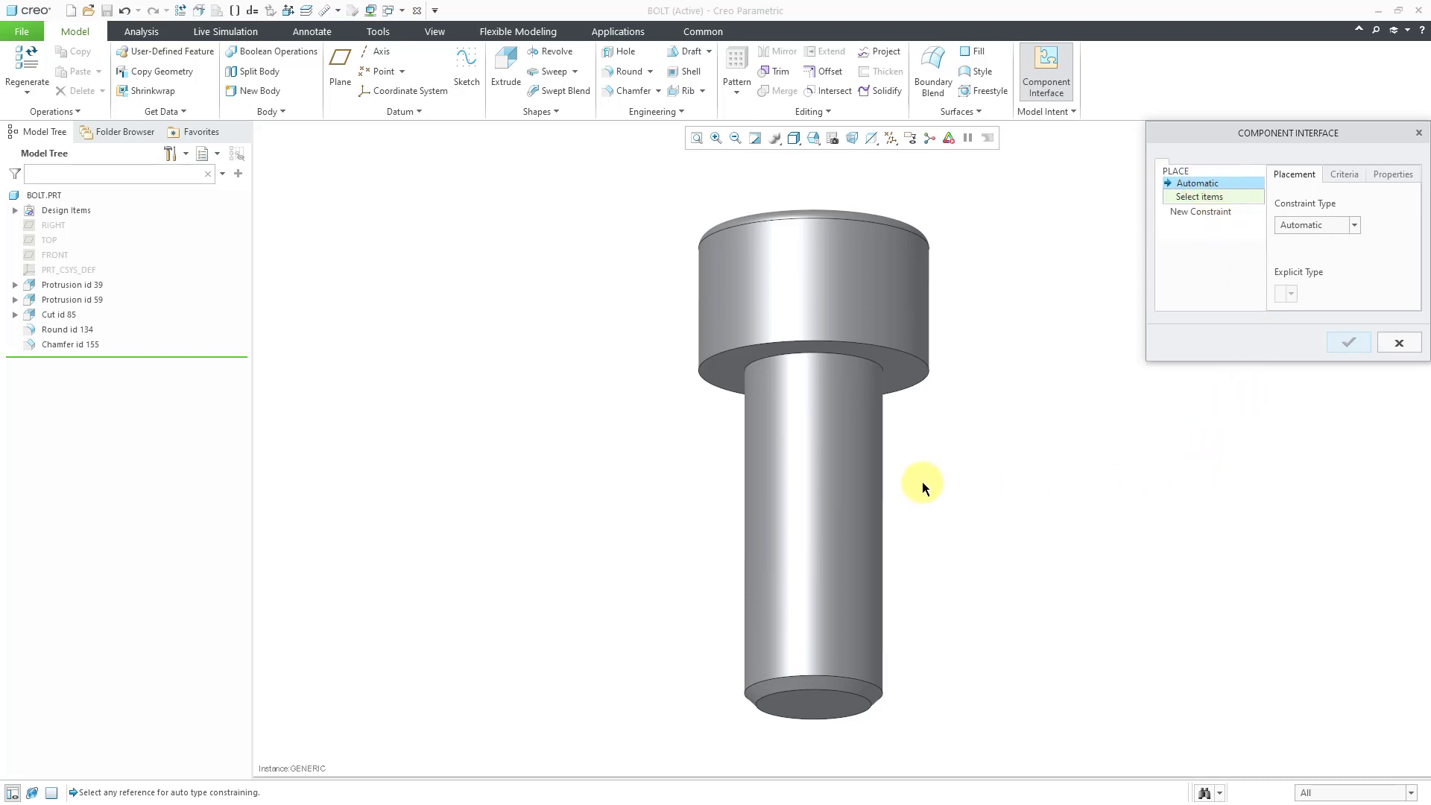
left_click(857, 485)
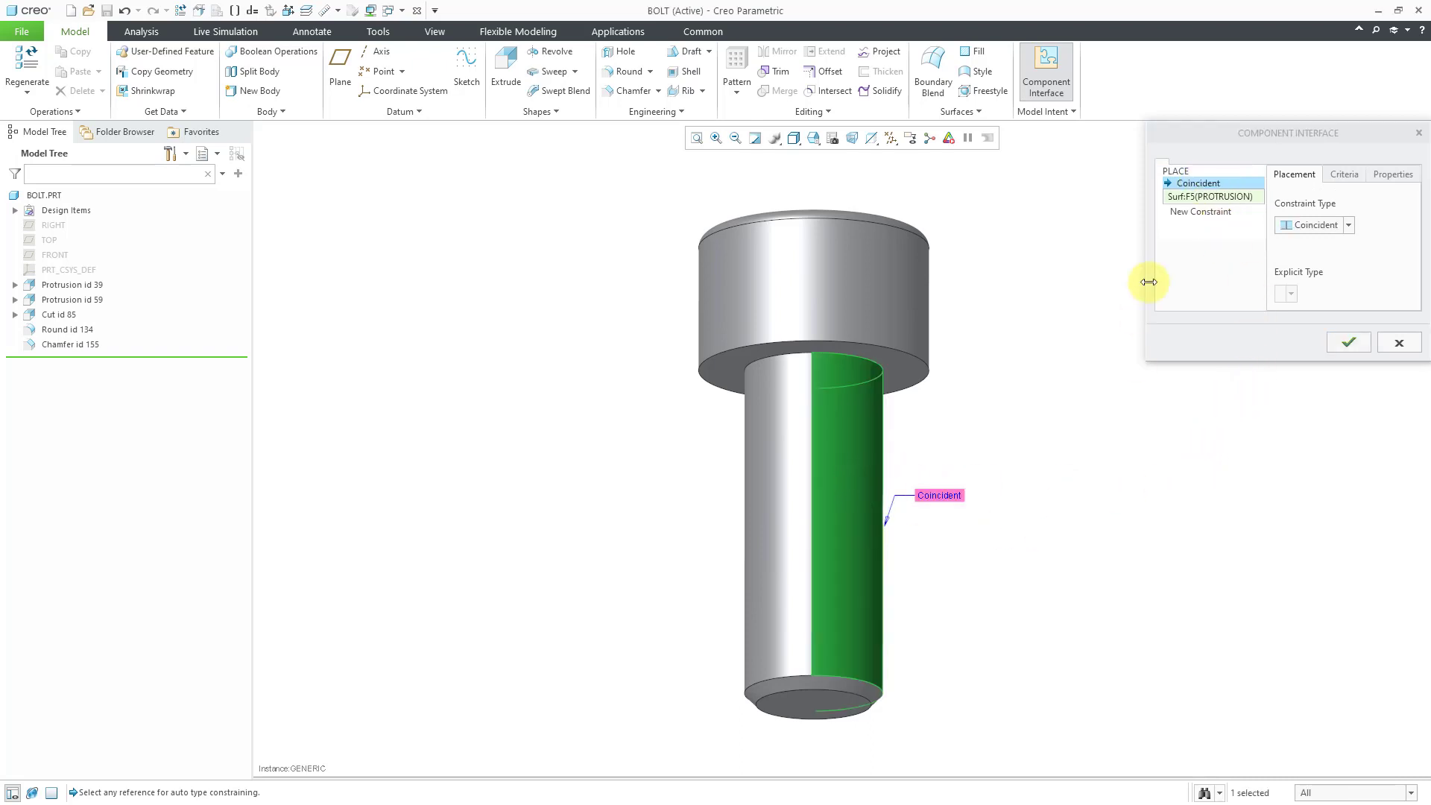
left_click(1195, 212)
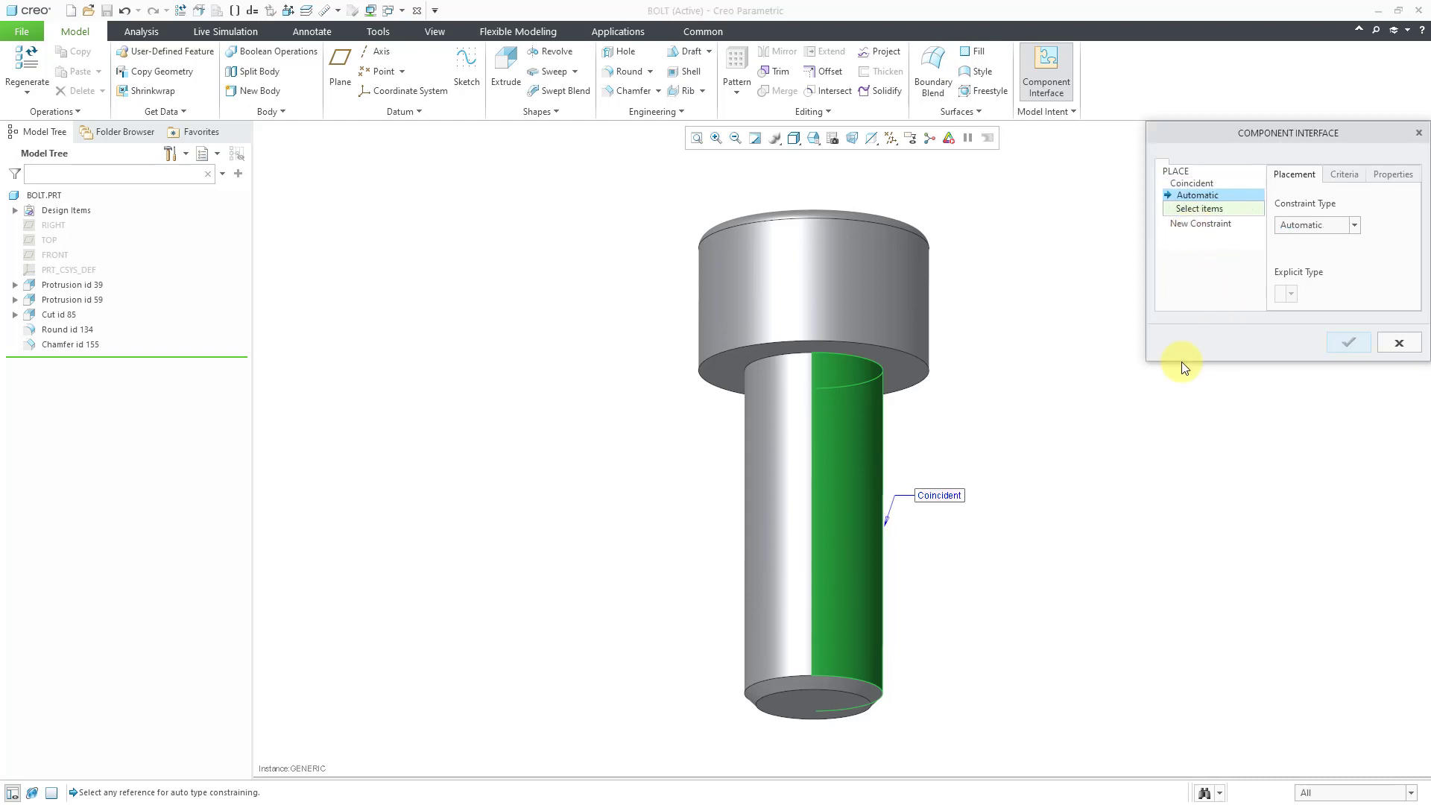
left_click(901, 368)
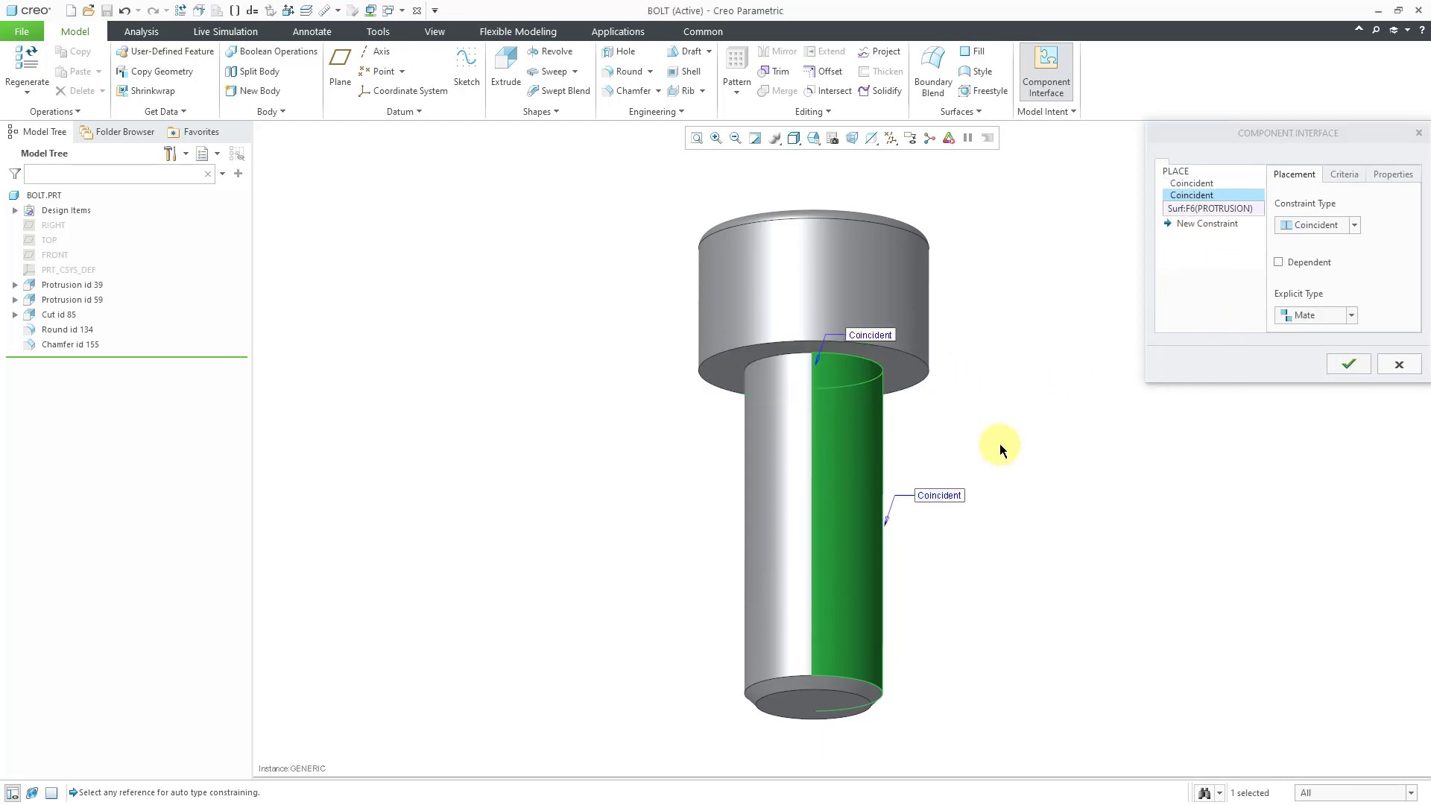
left_click(1326, 313)
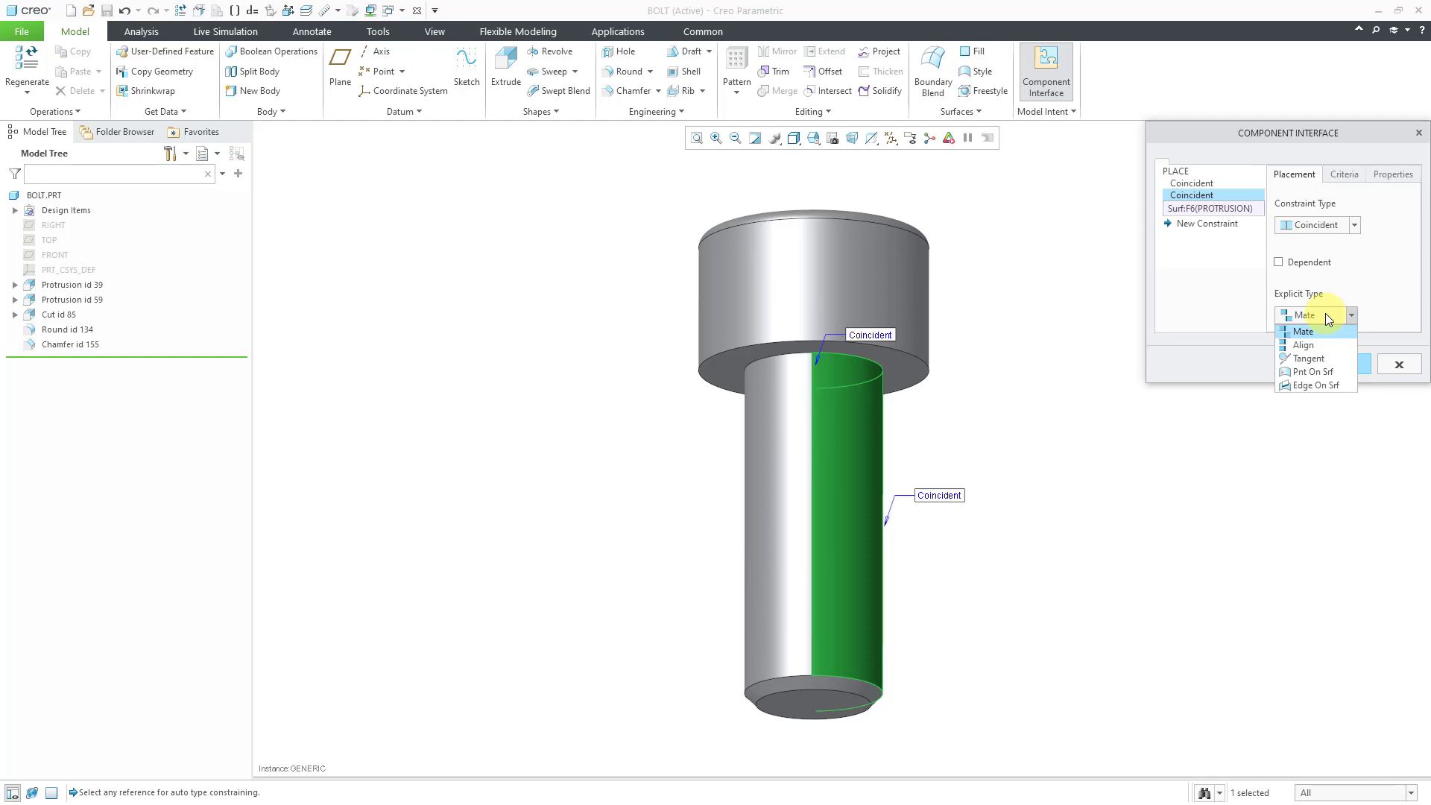
left_click(1325, 314)
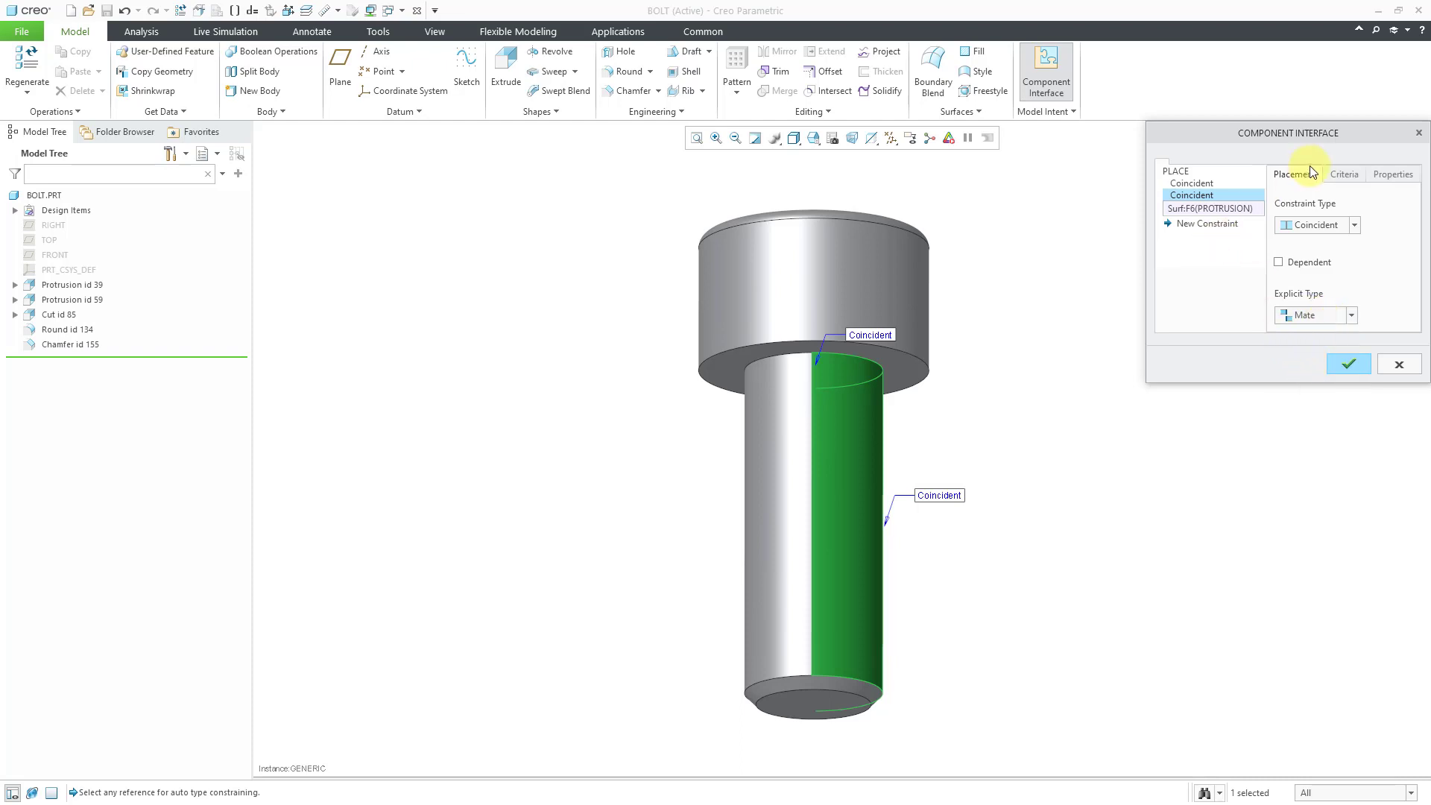
left_click(1342, 176)
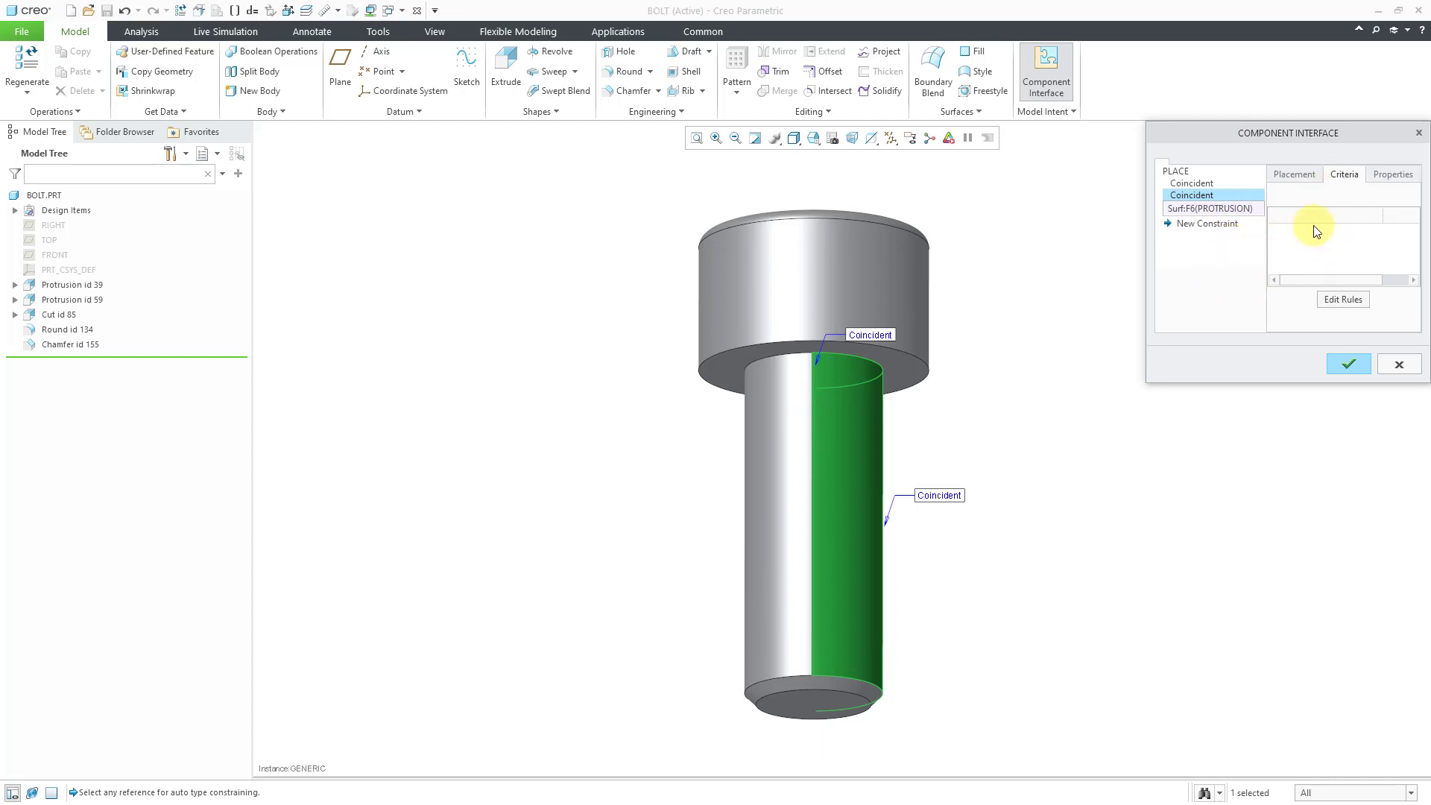
left_click(1349, 365)
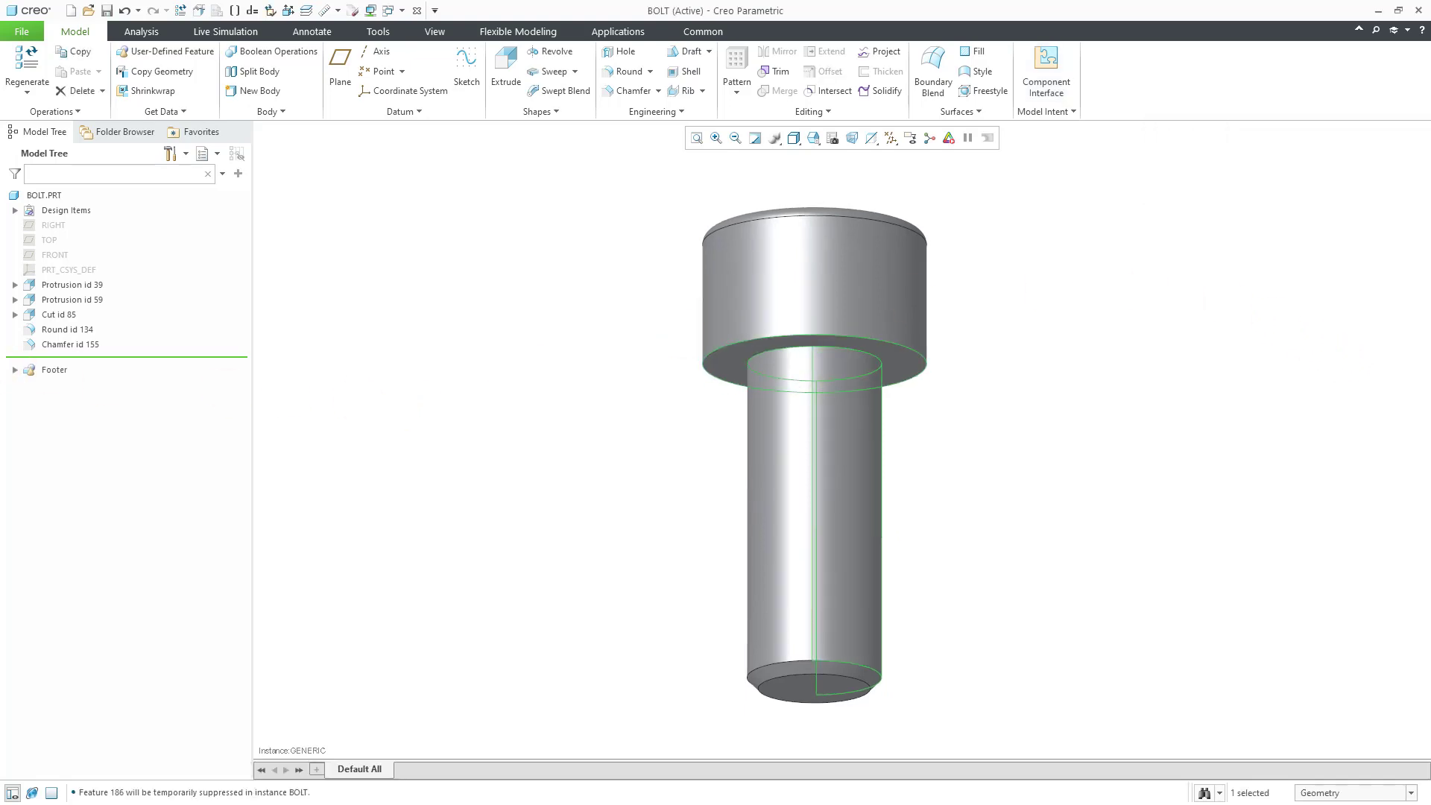
Redefine the bolt's PLACE interface in the footer so that its placement/receiving setting is Placing
left_click(15, 370)
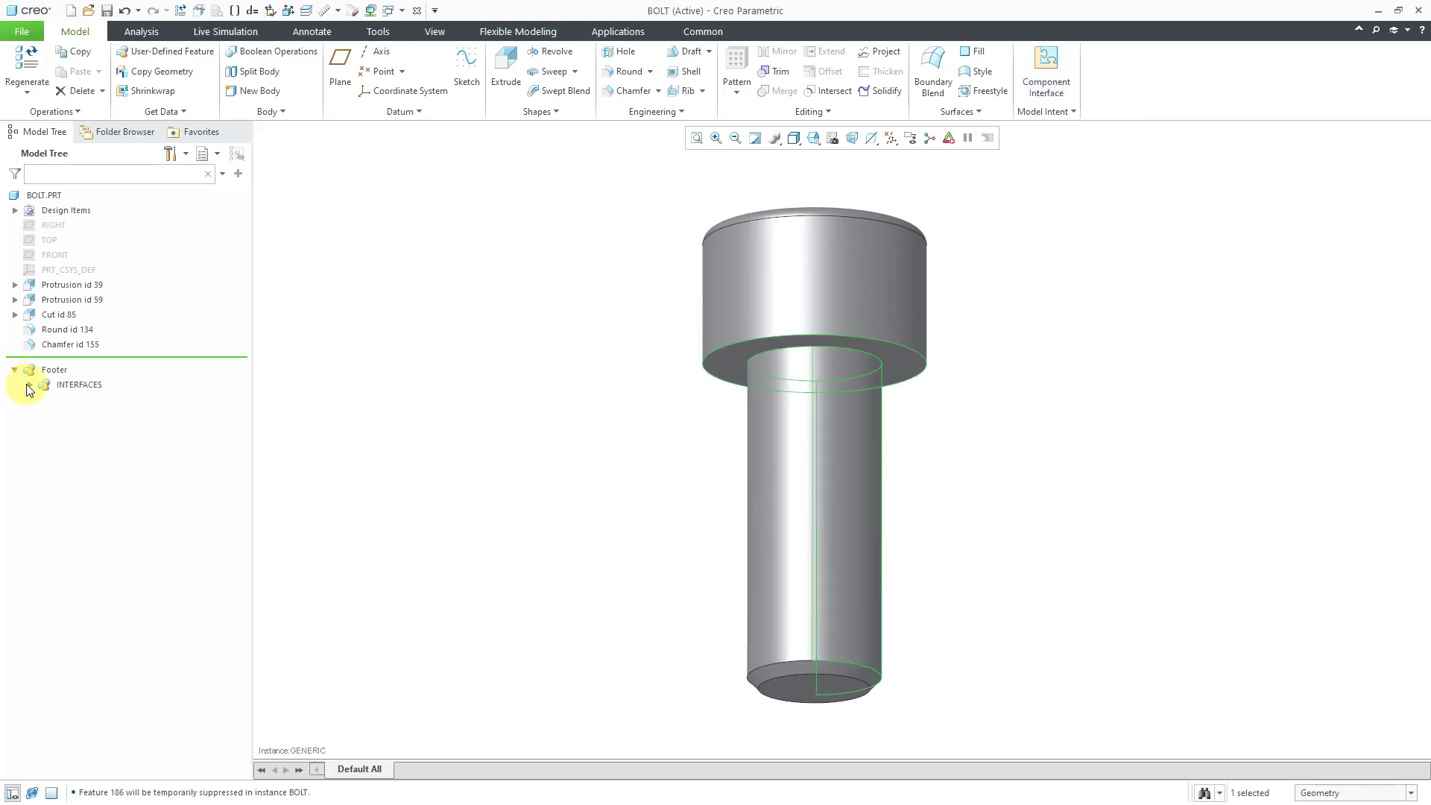
left_click(30, 385)
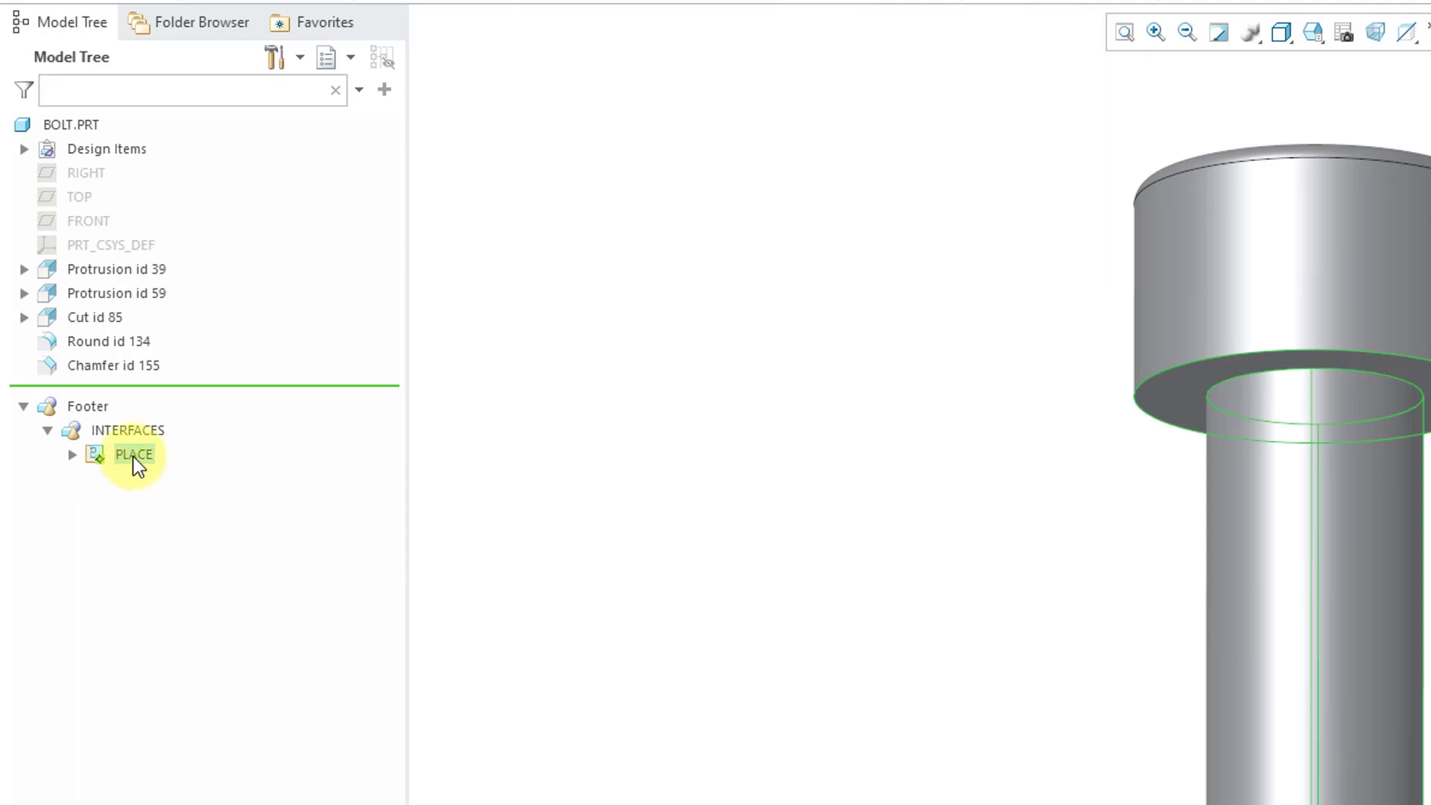
right_click(134, 458)
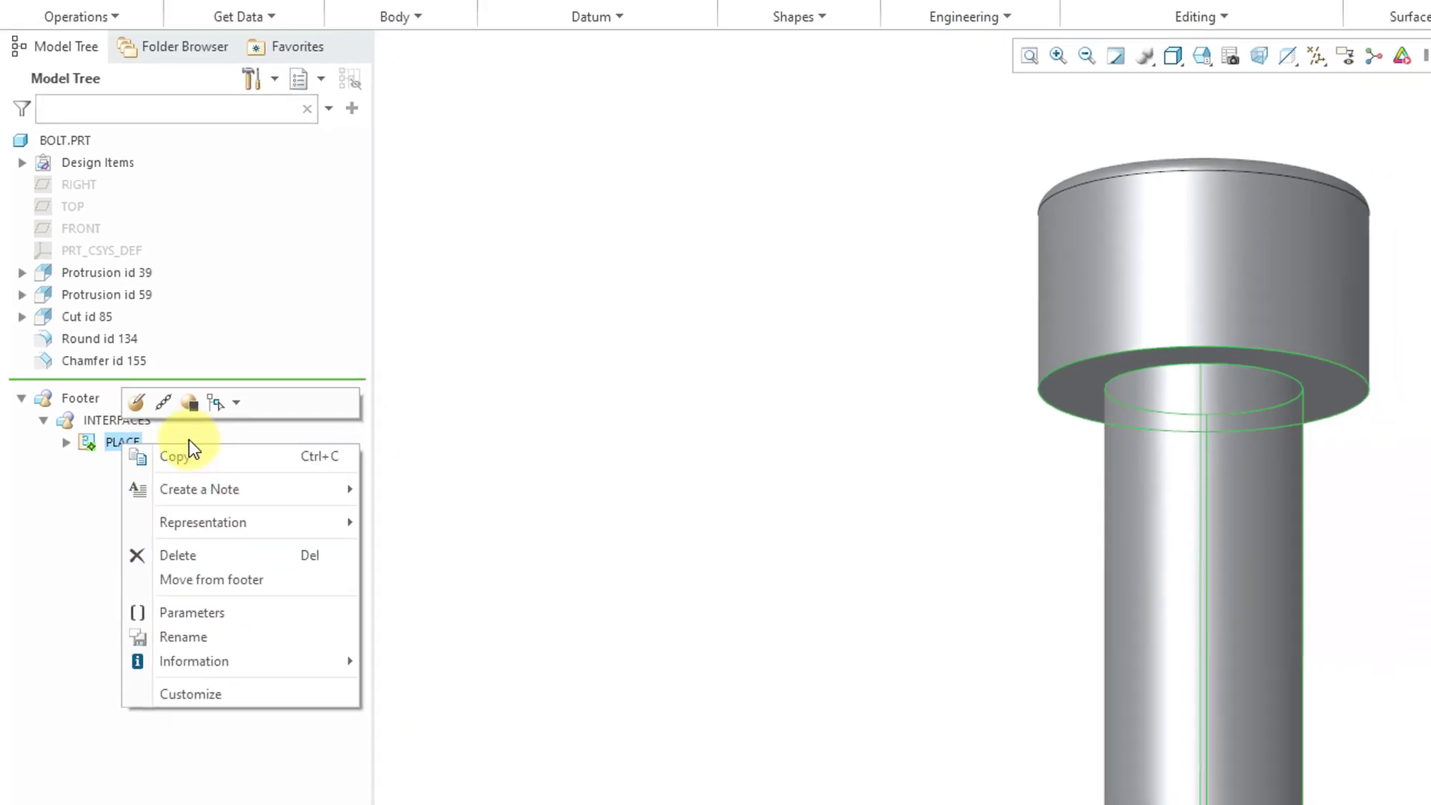
left_click(137, 403)
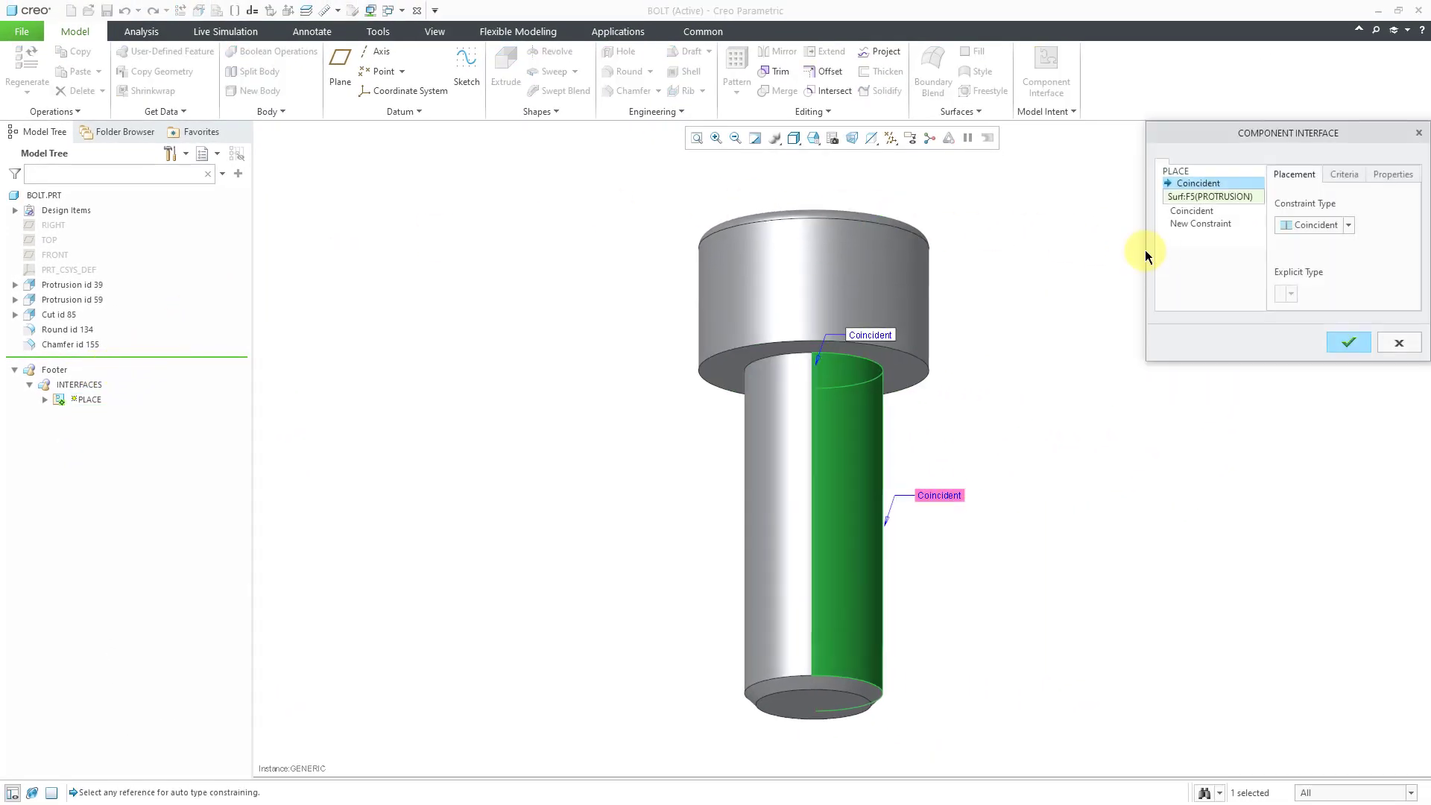
left_click(1183, 171)
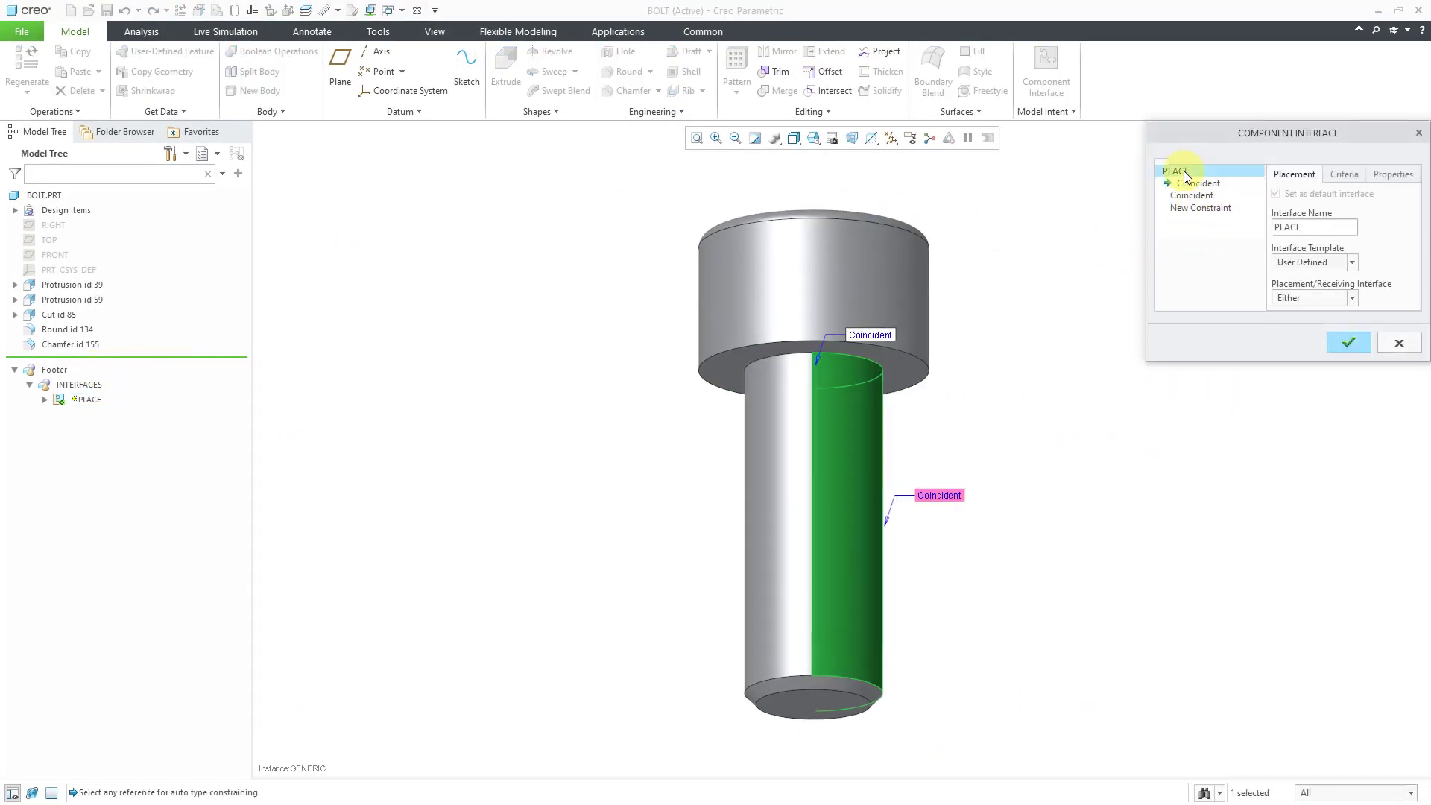
left_click(1344, 299)
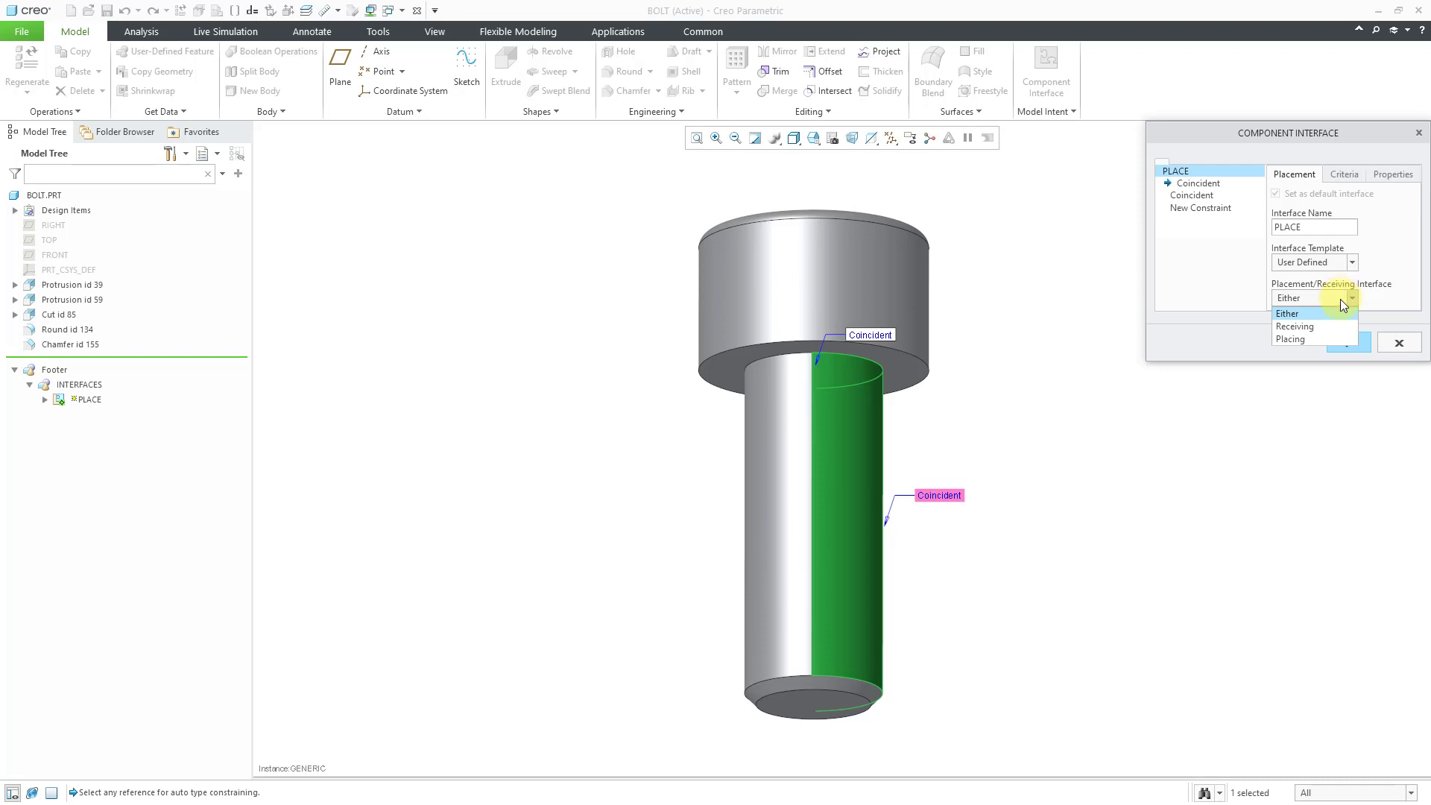
left_click(1309, 337)
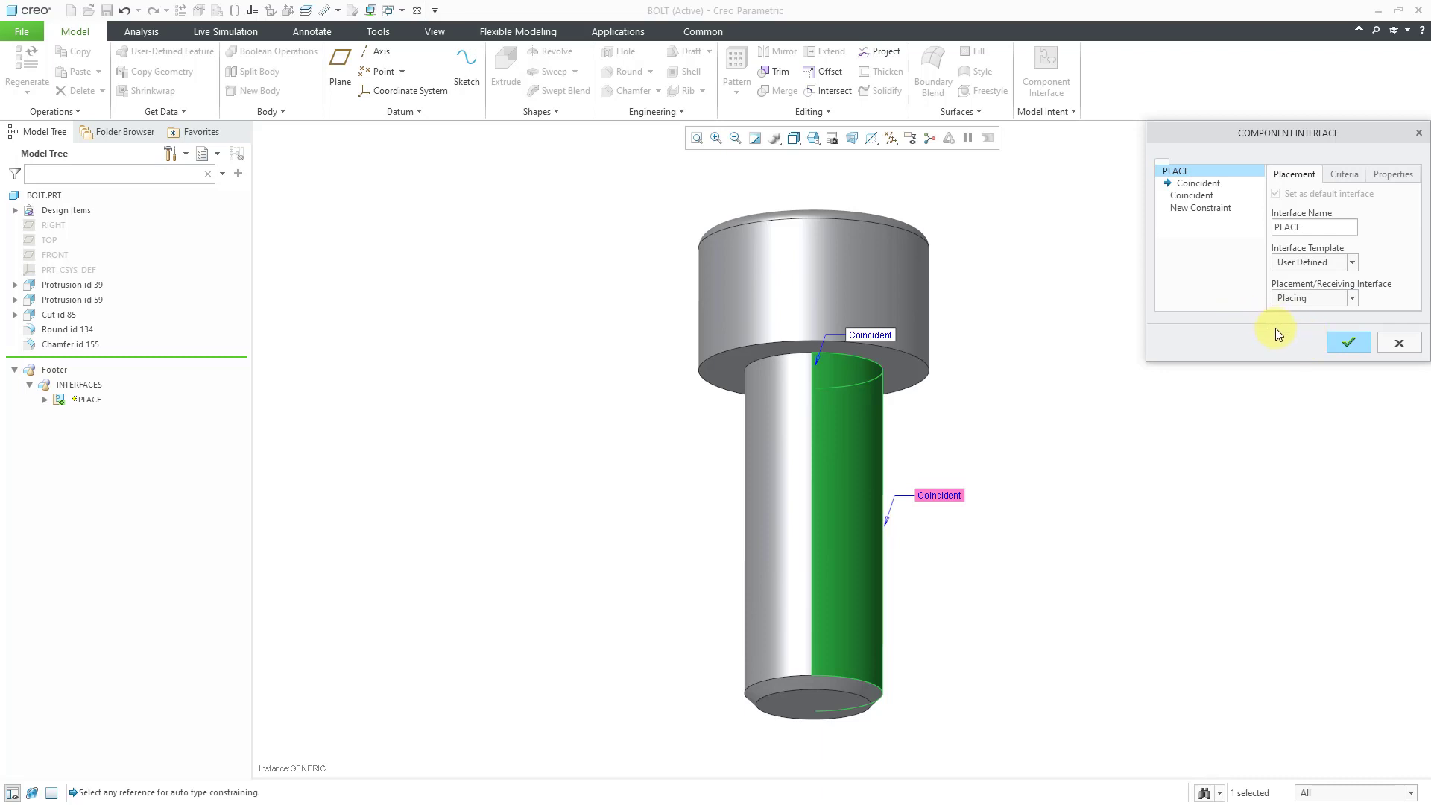
left_click(1351, 343)
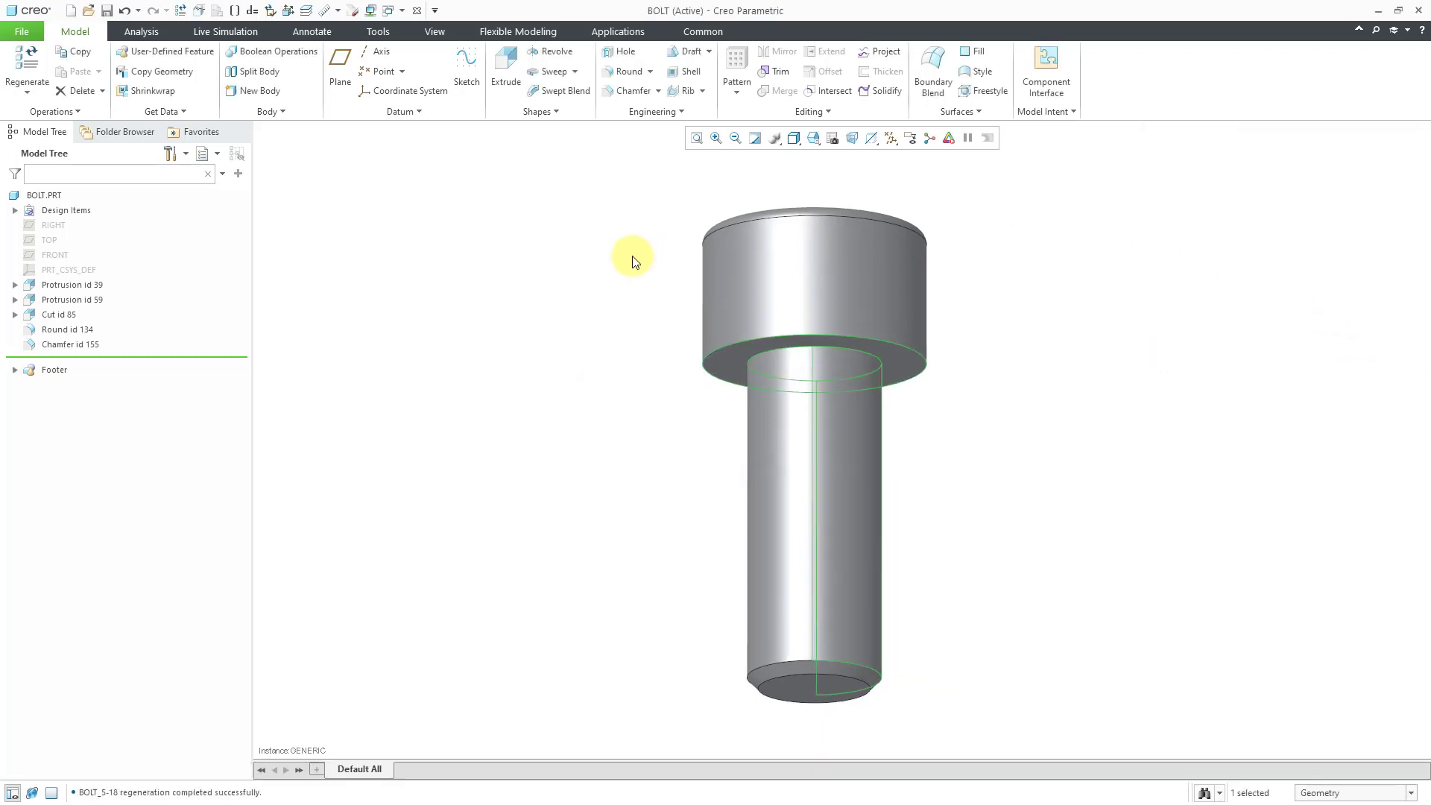
Return to the ENGINE assembly and begin assembling the BOLT_5-18 instance of the bolt
left_click(401, 10)
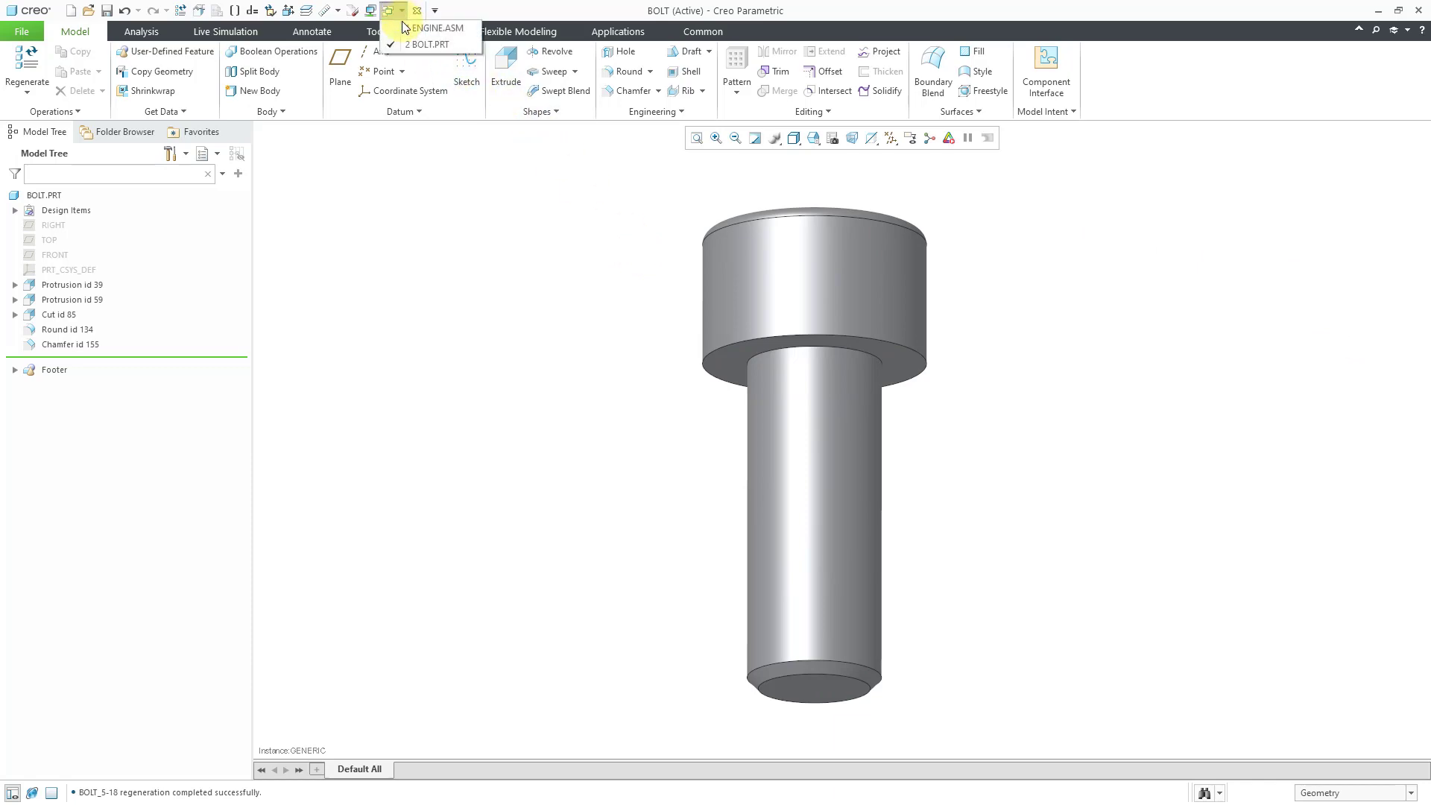
left_click(418, 28)
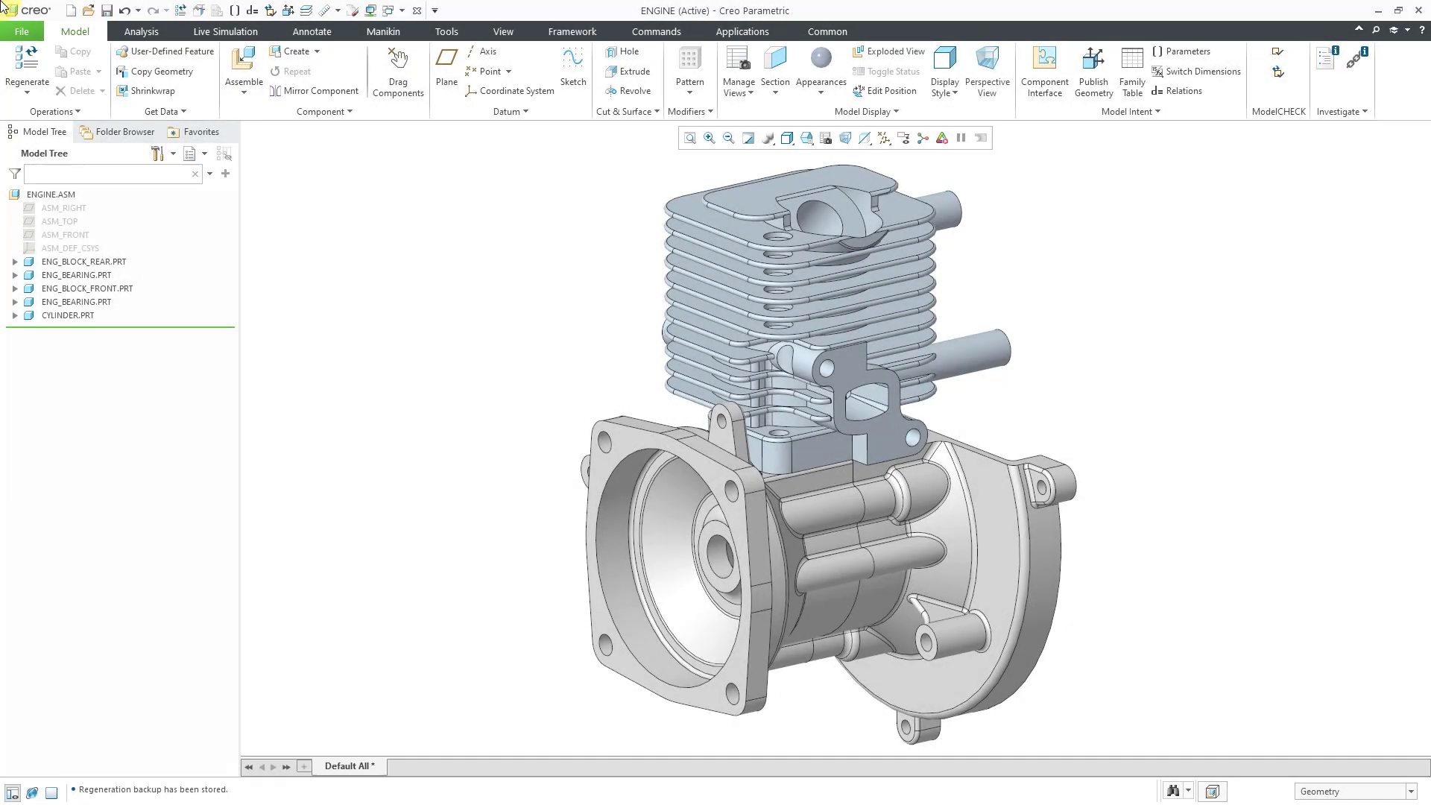
left_click(248, 73)
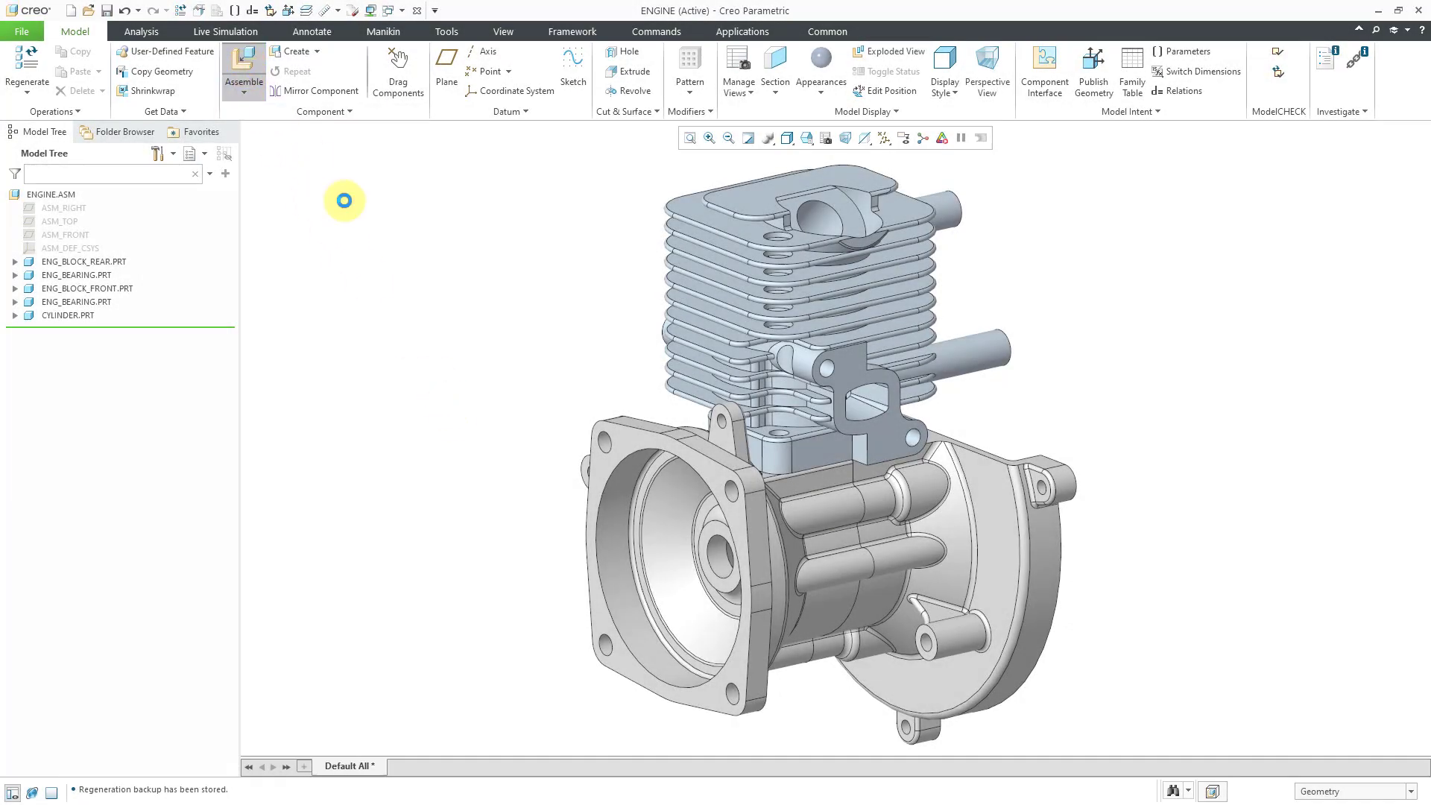
double_click(576, 314)
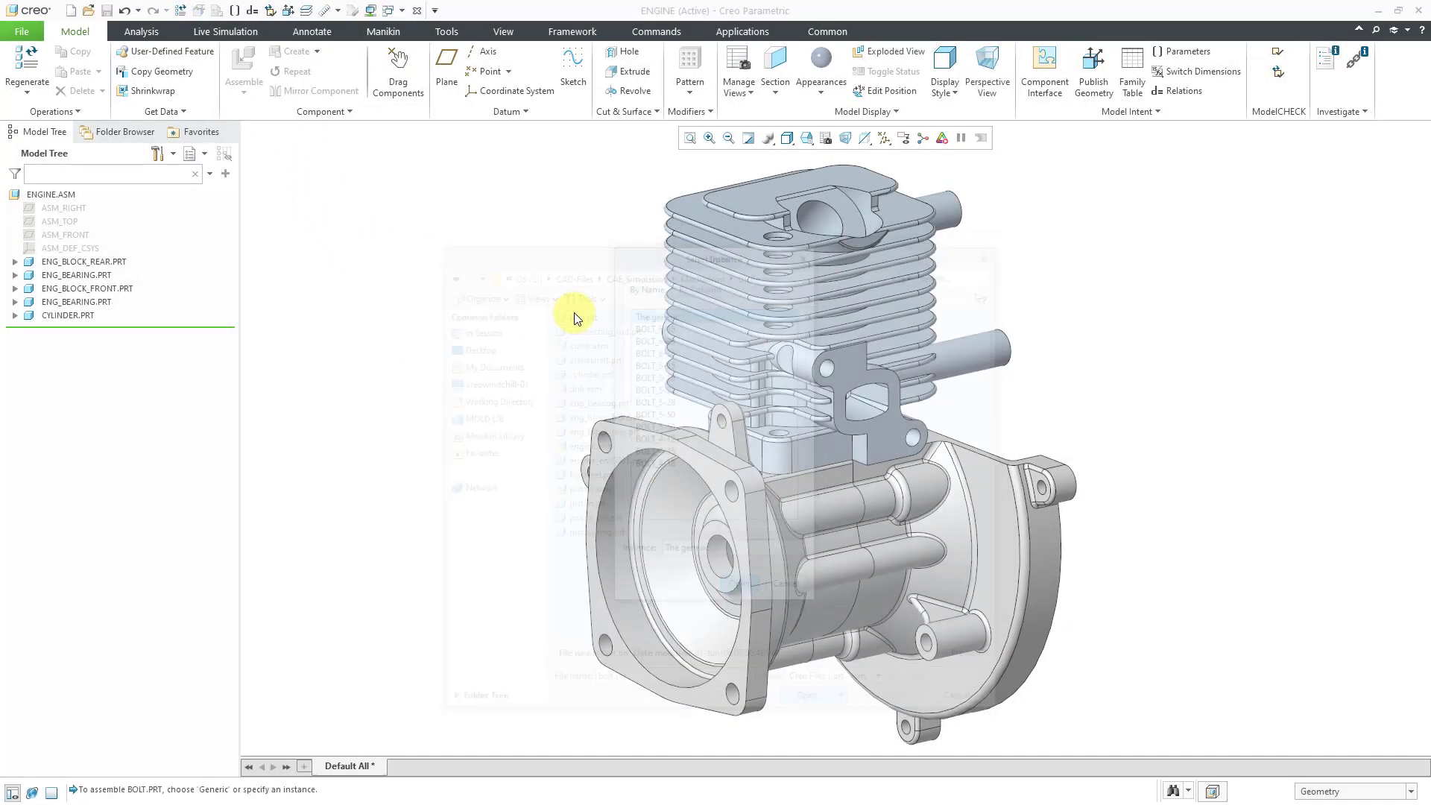
double_click(666, 378)
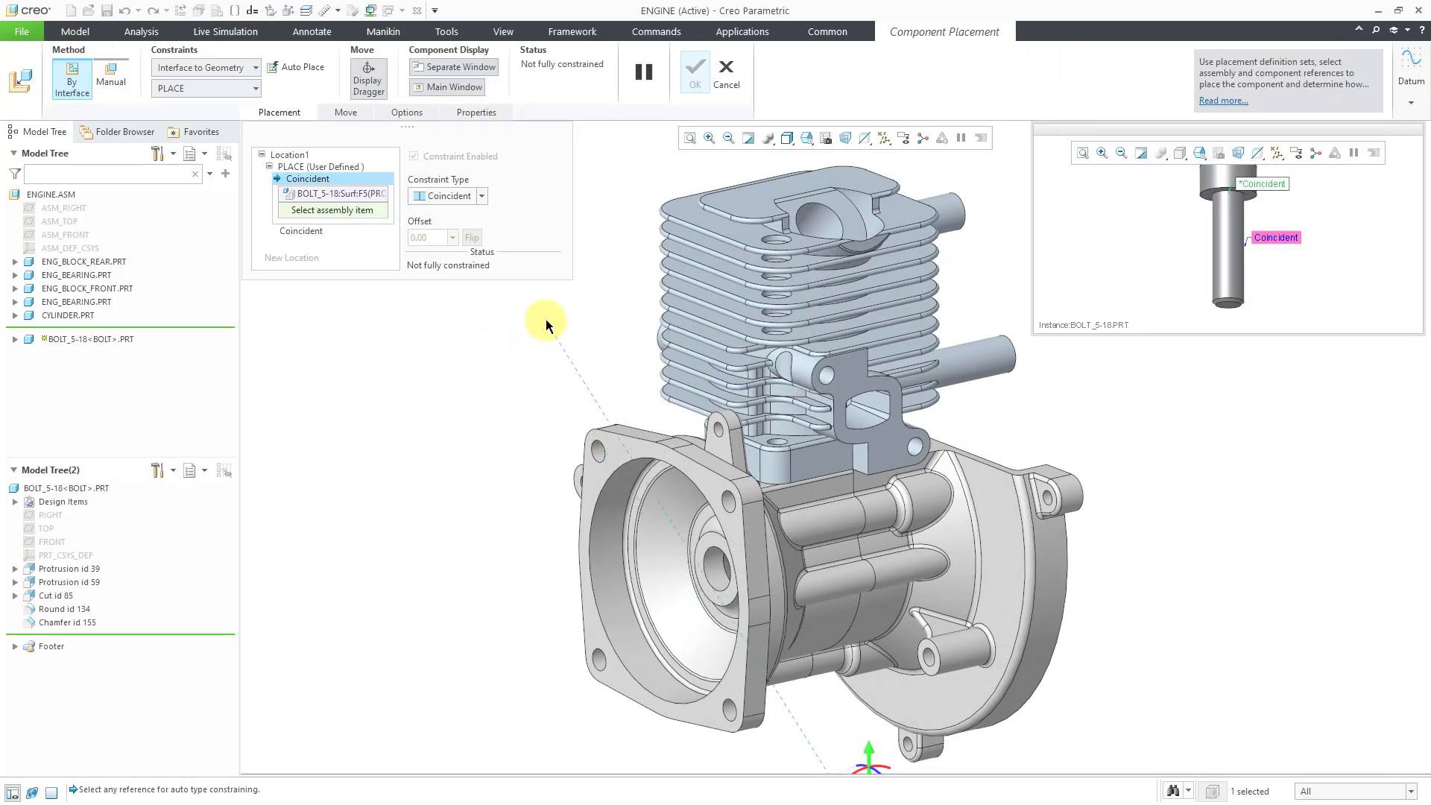
Place the bolt by its PLACE interface in the cylinder's base flange hole, with the head seated on the flange's upper face
scroll(720, 382, "up", 2)
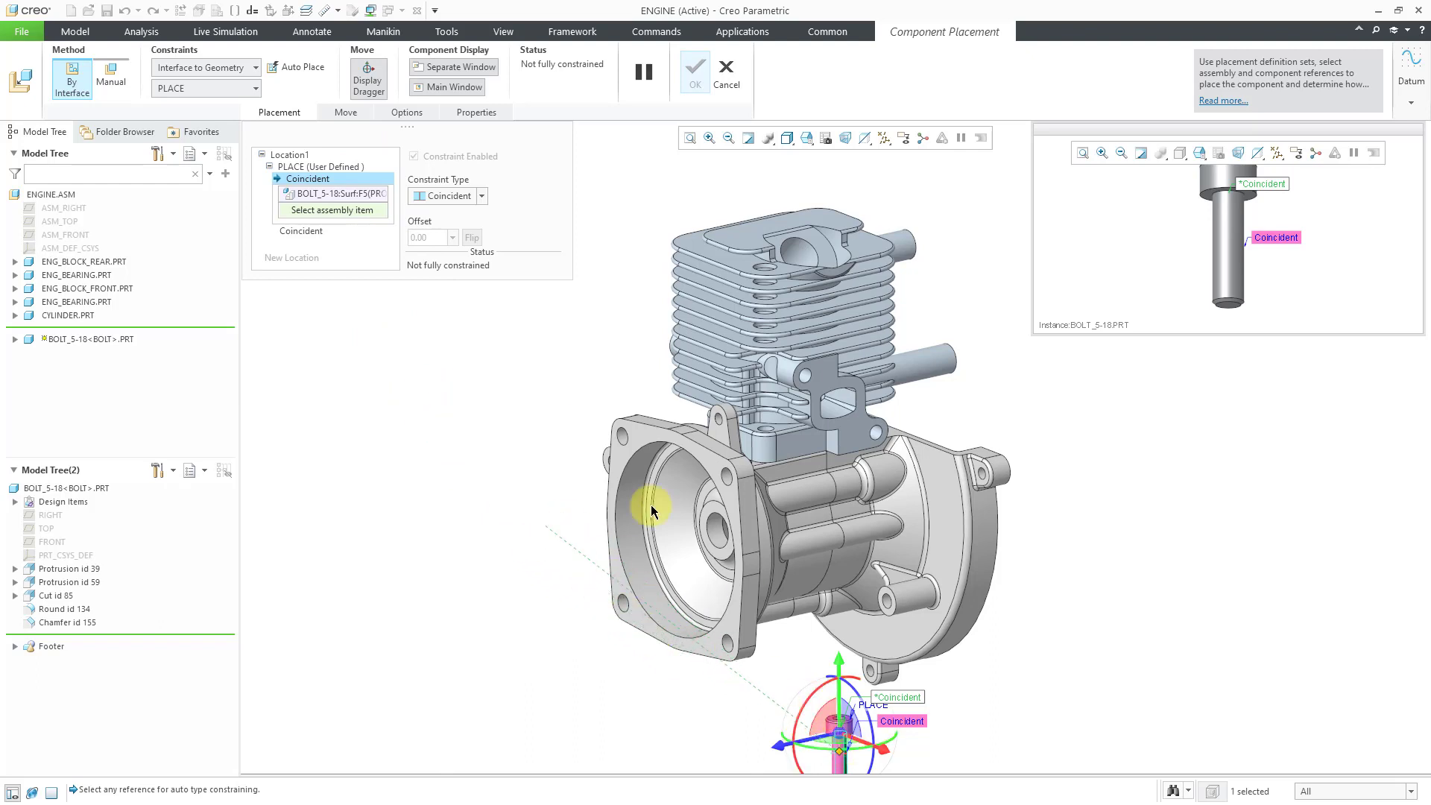
left_click(768, 428)
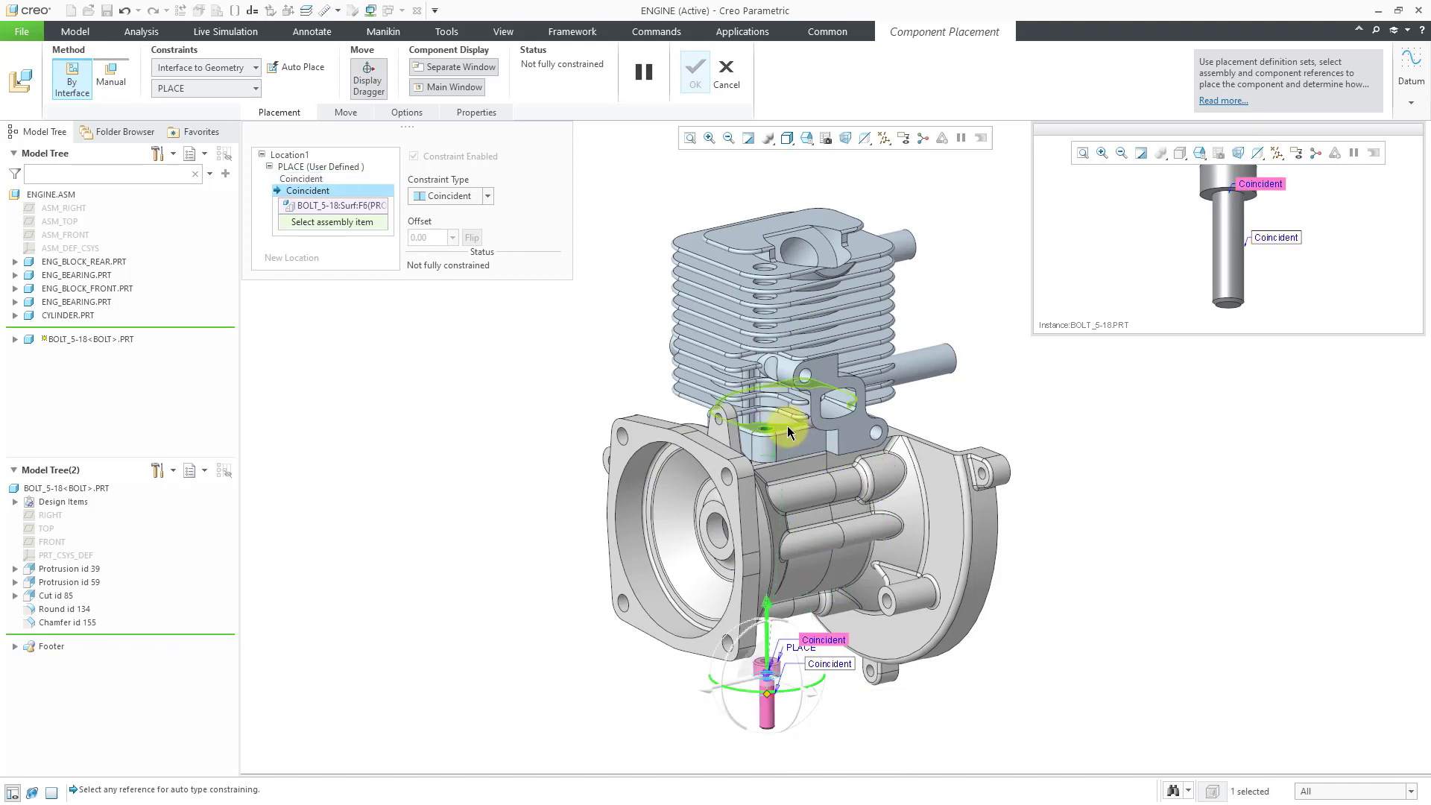
left_click(787, 427)
scroll(767, 417, "up", 8)
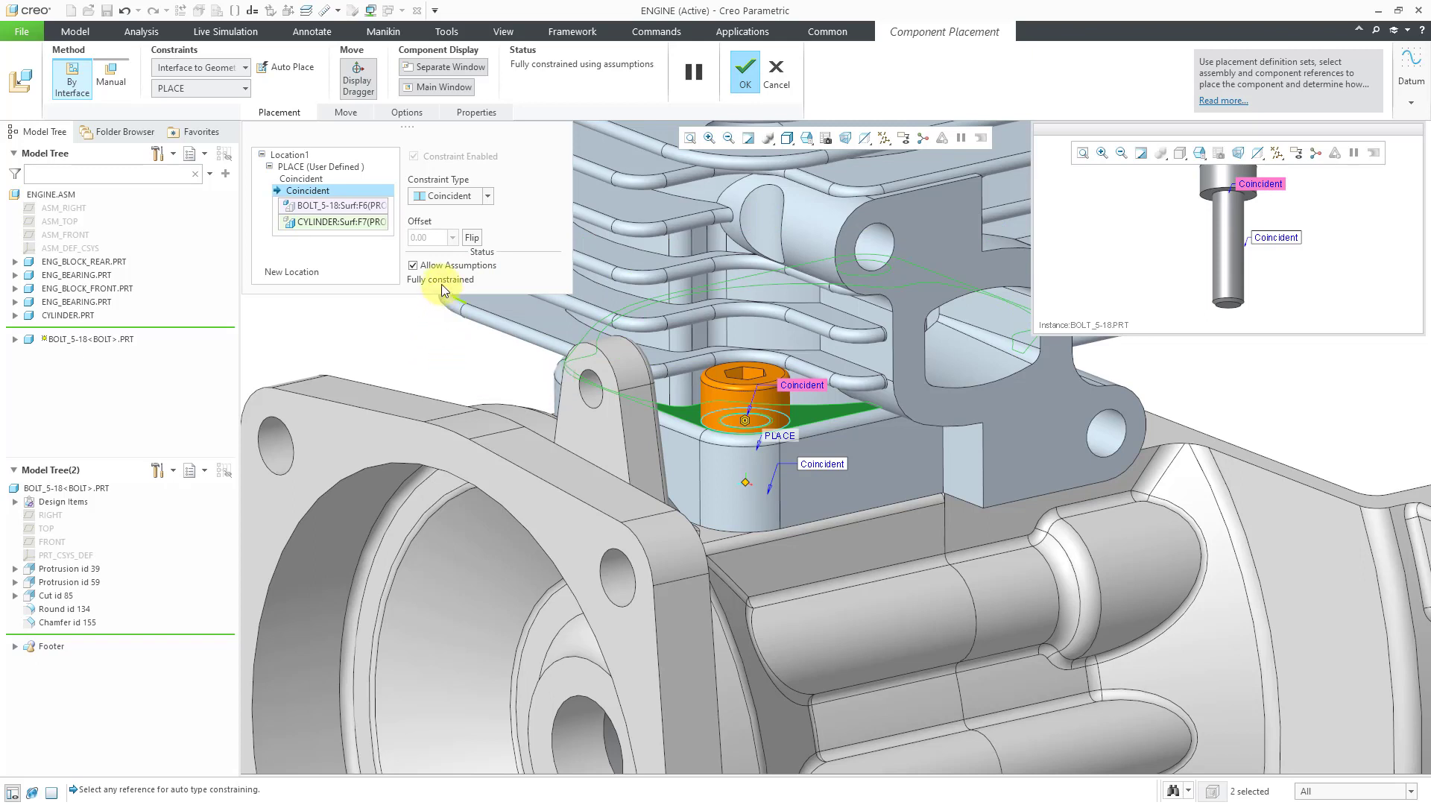
Add a second bolt location in the front block's upper corner hole, seated on the block's front face, and complete the placement
right_click(386, 329)
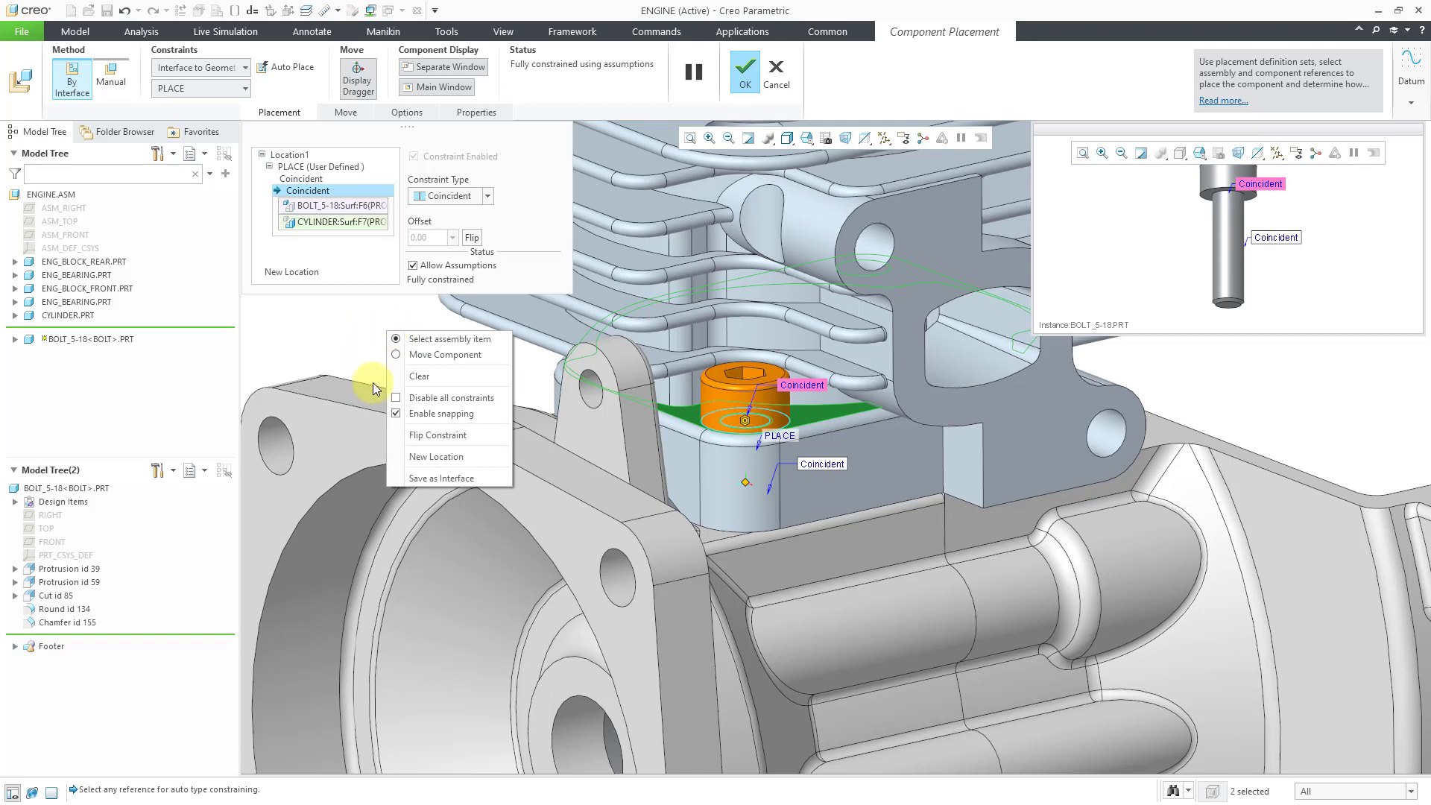
left_click(471, 457)
left_click(279, 458)
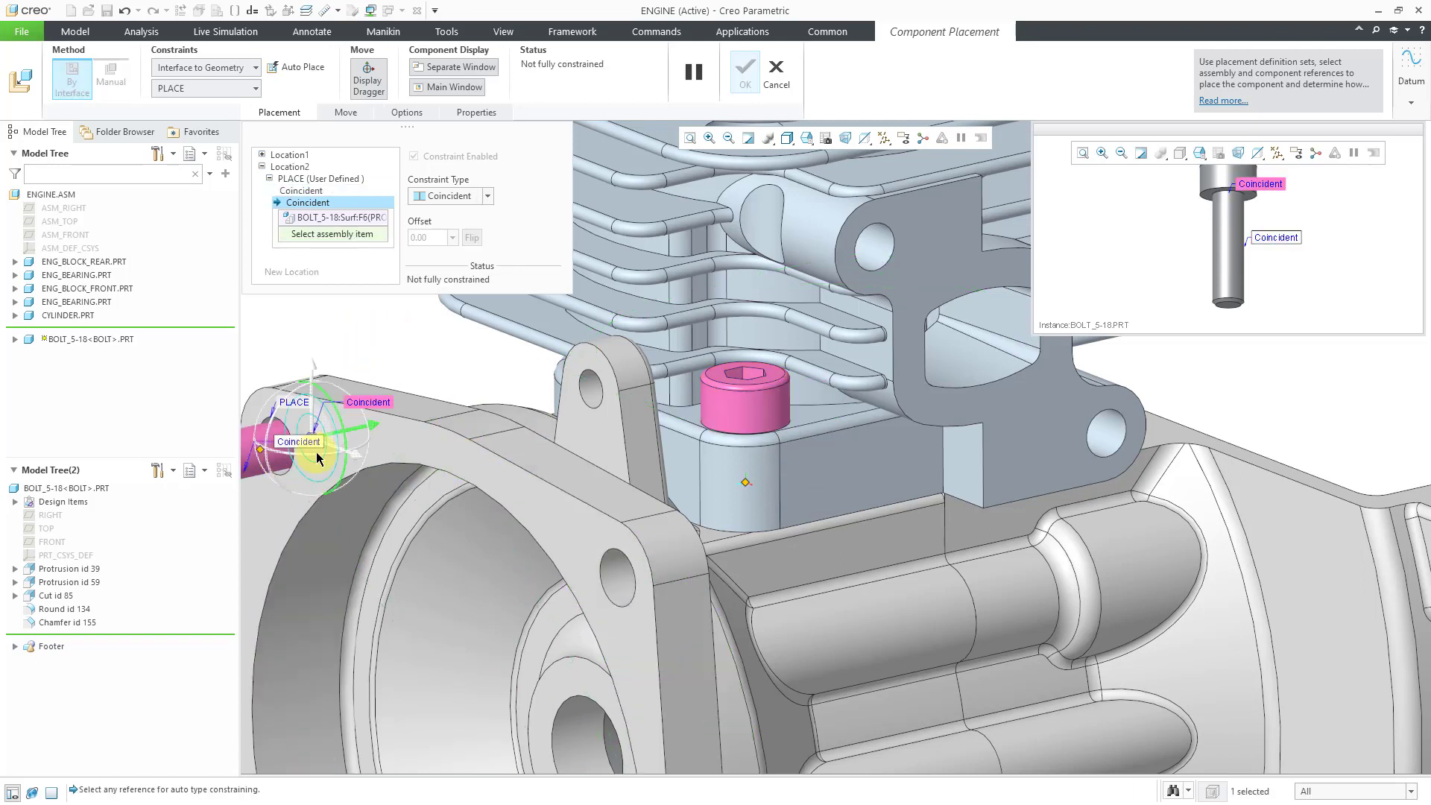
left_click(437, 444)
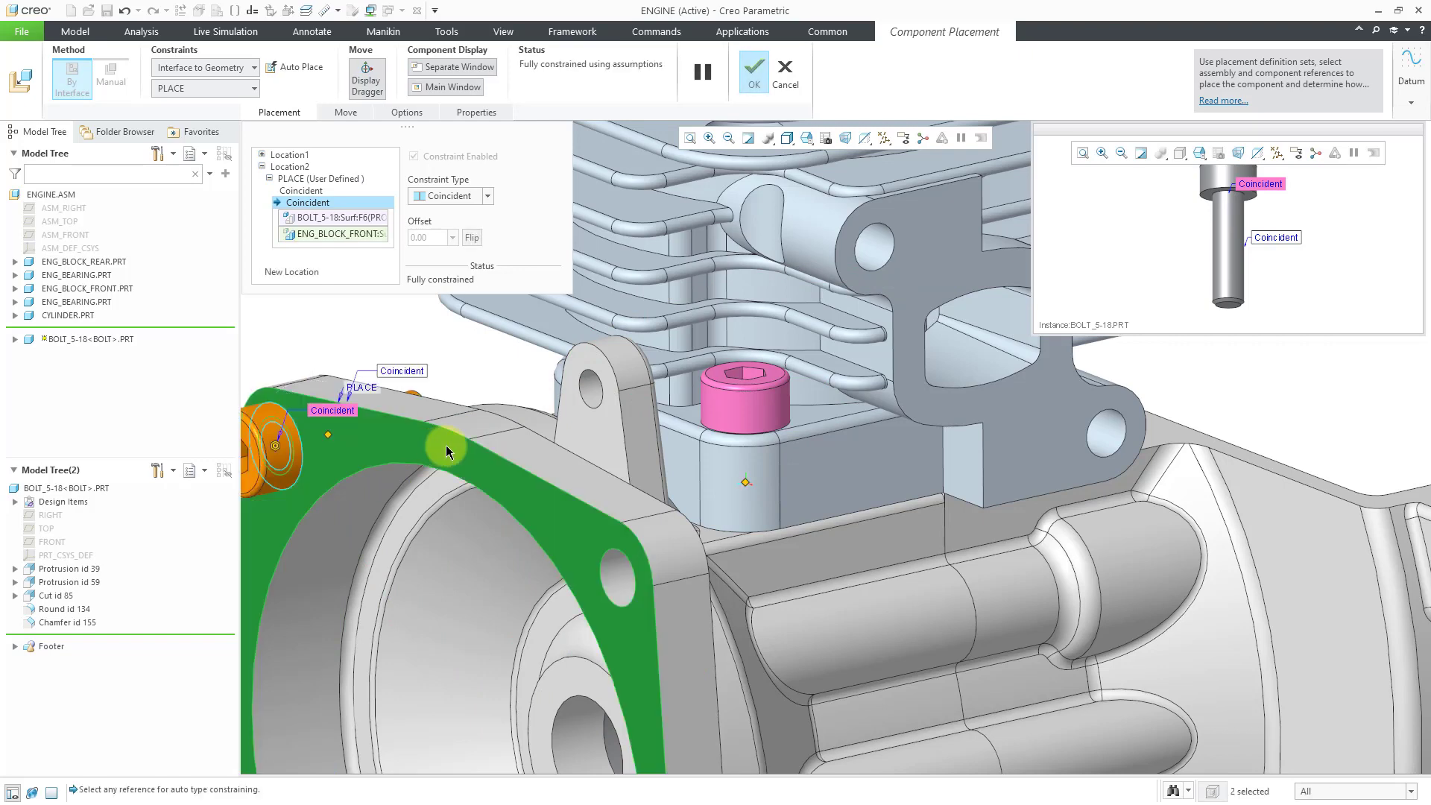
scroll(863, 480, "down", 2)
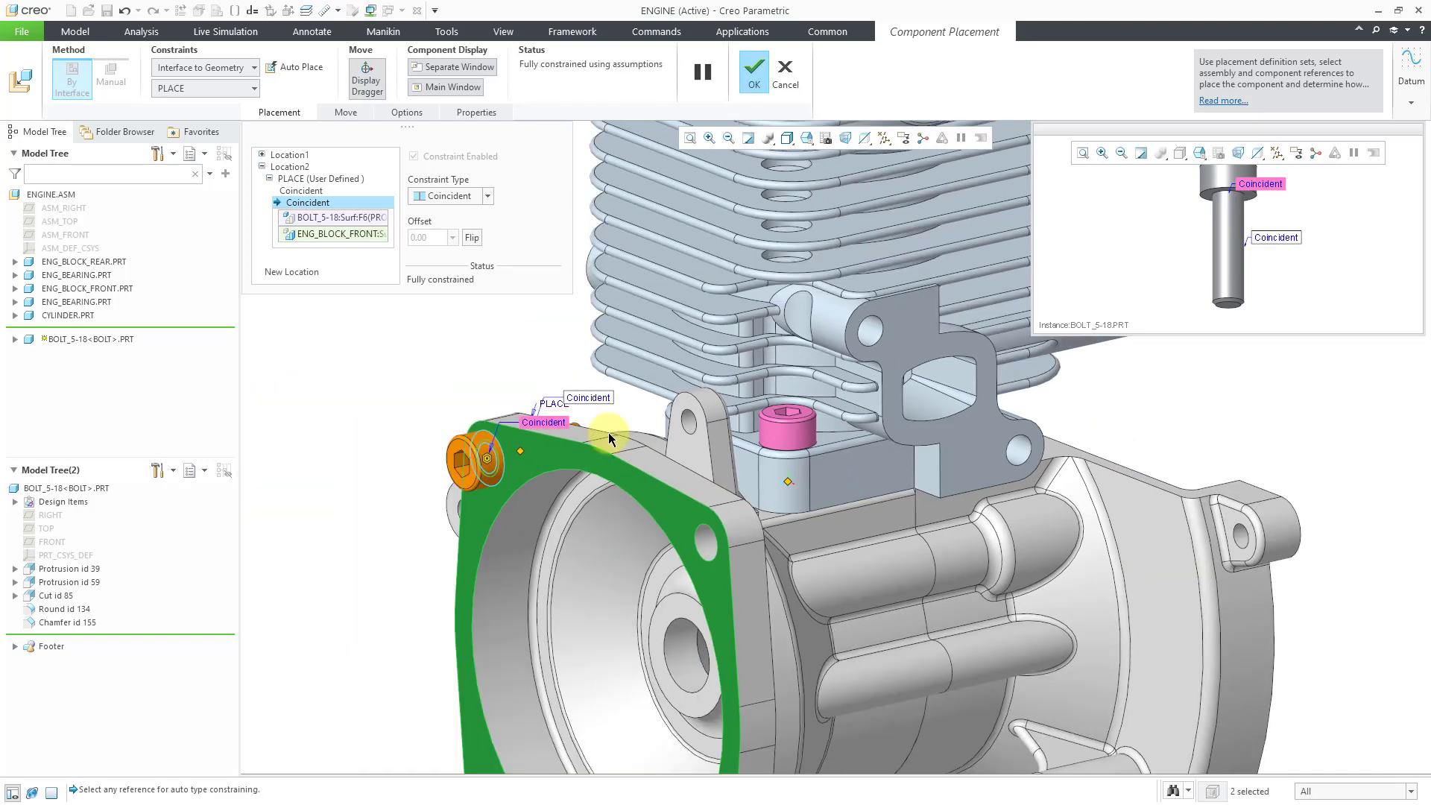
right_click(309, 349)
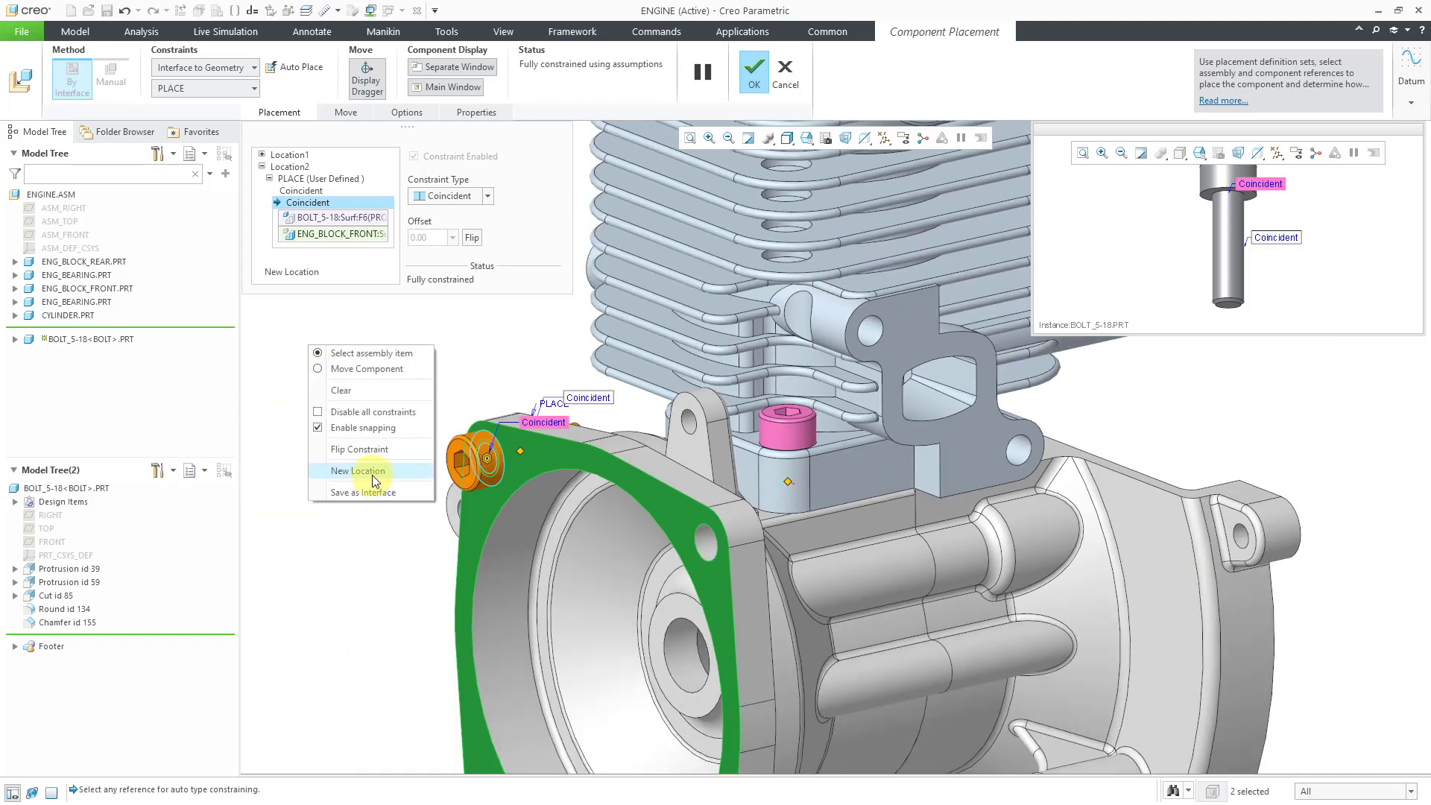
left_click(422, 326)
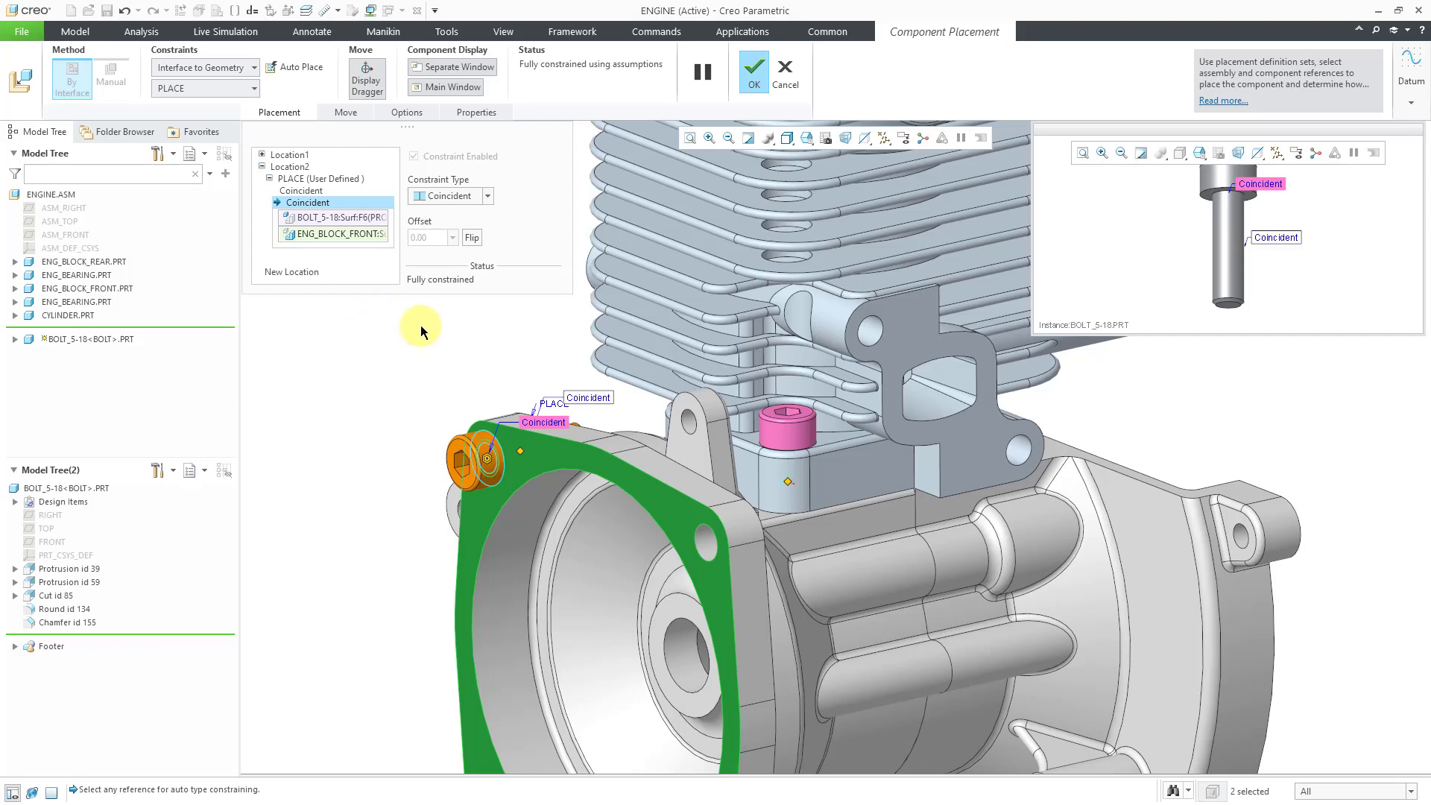
middle_click(389, 379)
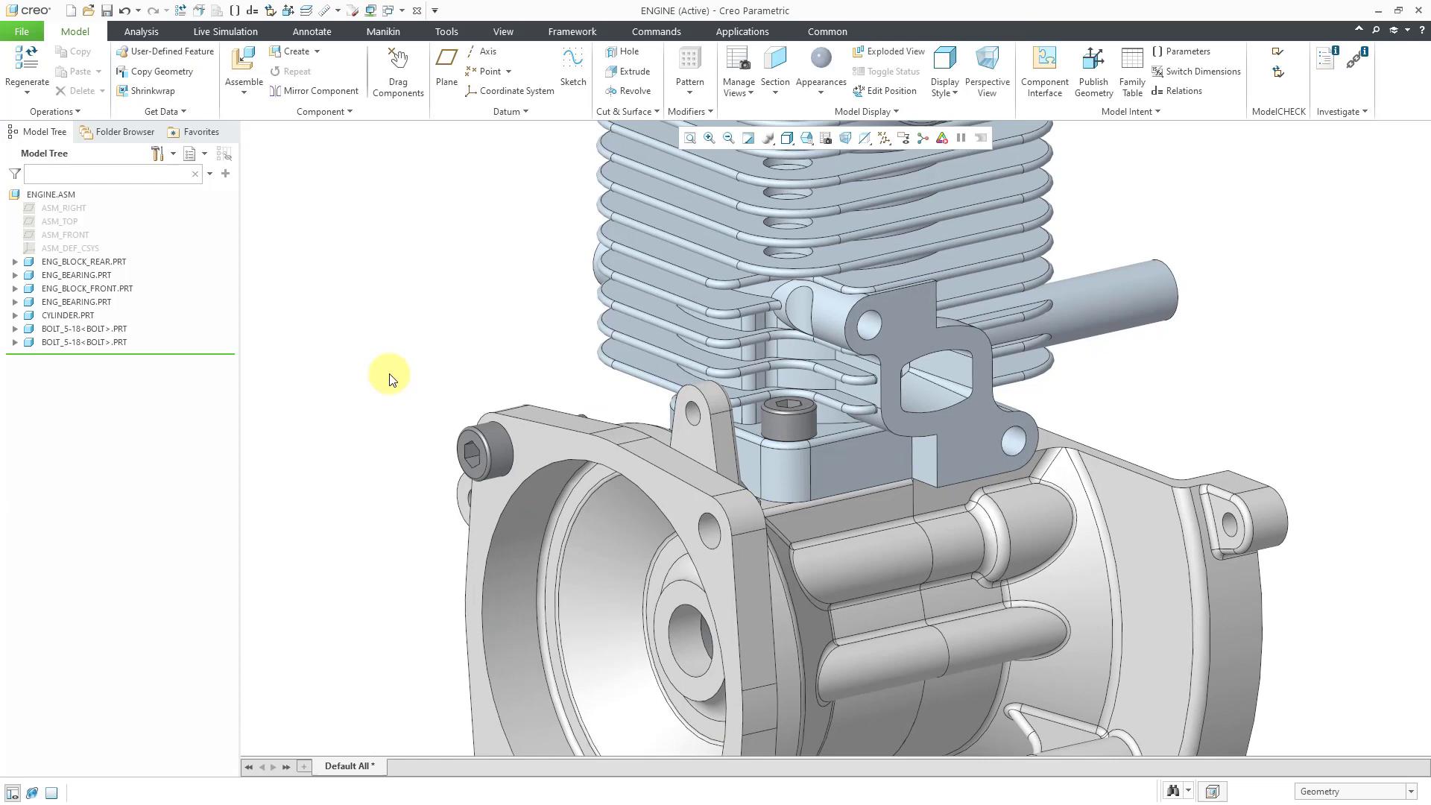
Begin assembling another BOLT_5-18 instance of bolt.prt into the engine, facing the cylinder's empty base flange hole
mouse_move(476, 330)
middle_mouse_down()
mouse_move(550, 294)
mouse_move(661, 323)
mouse_move(651, 339)
mouse_move(1009, 303)
mouse_move(805, 399)
mouse_move(741, 351)
mouse_move(748, 444)
mouse_move(700, 450)
mouse_move(692, 411)
mouse_move(687, 437)
mouse_move(728, 495)
middle_mouse_up()
scroll(721, 504, "down", 5)
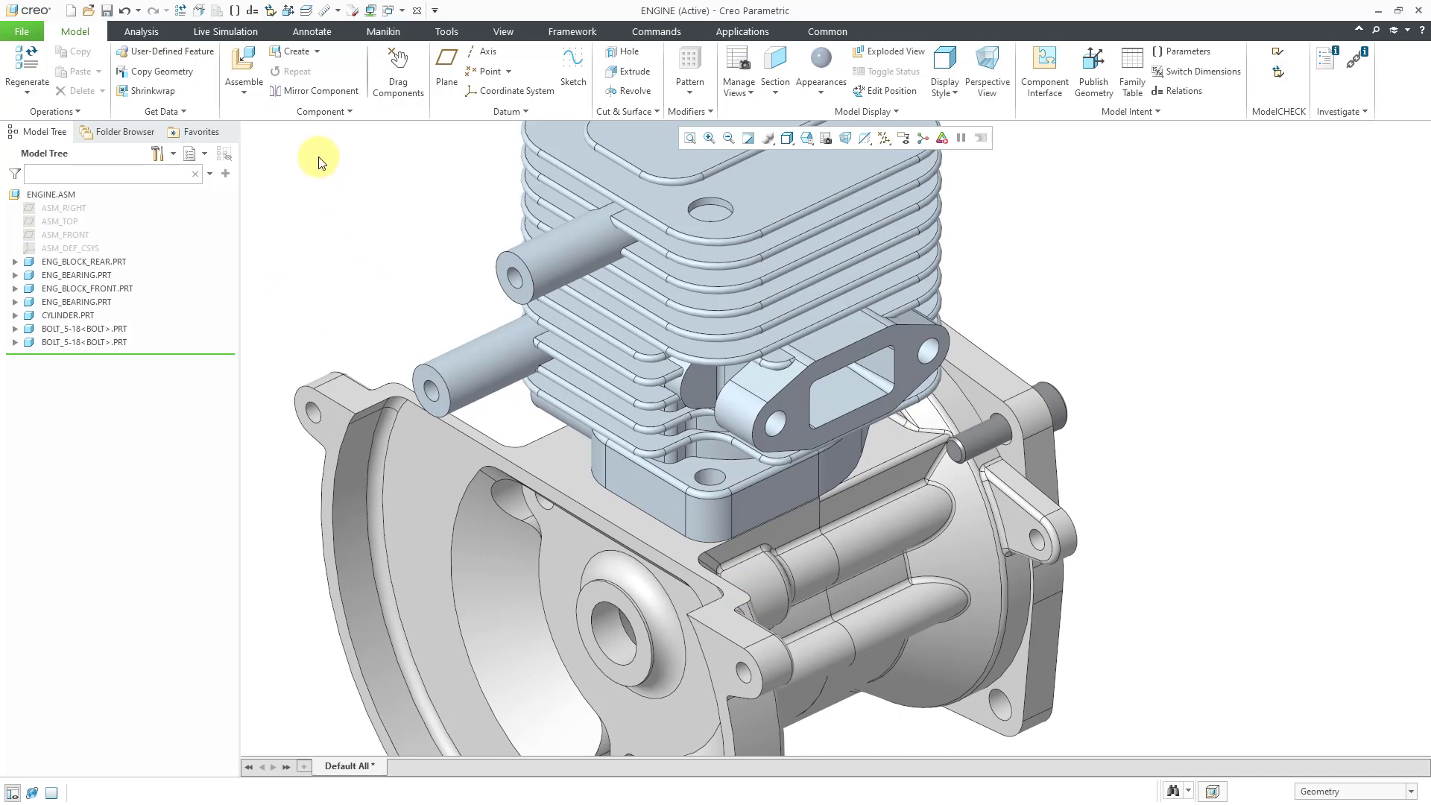
left_click(244, 66)
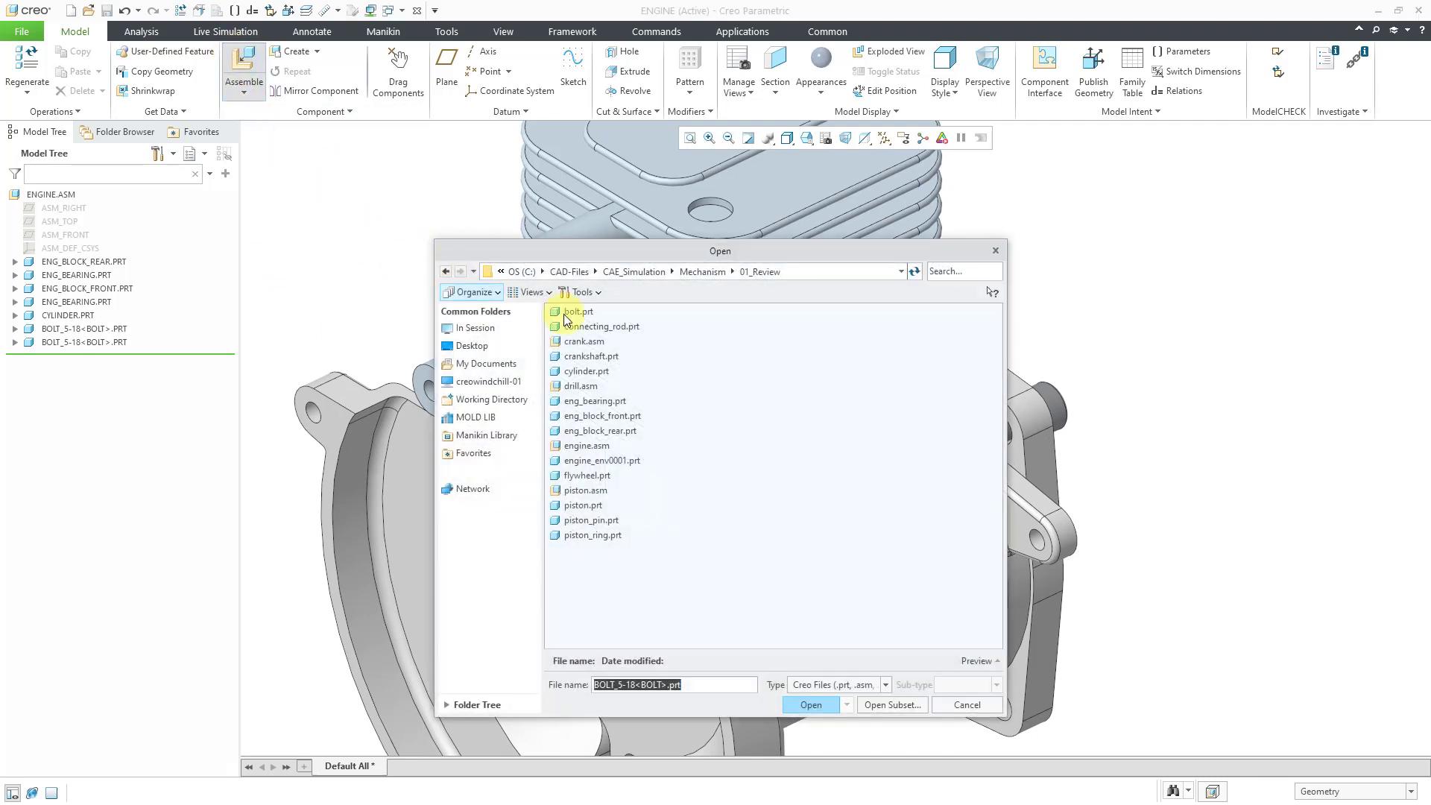
double_click(583, 316)
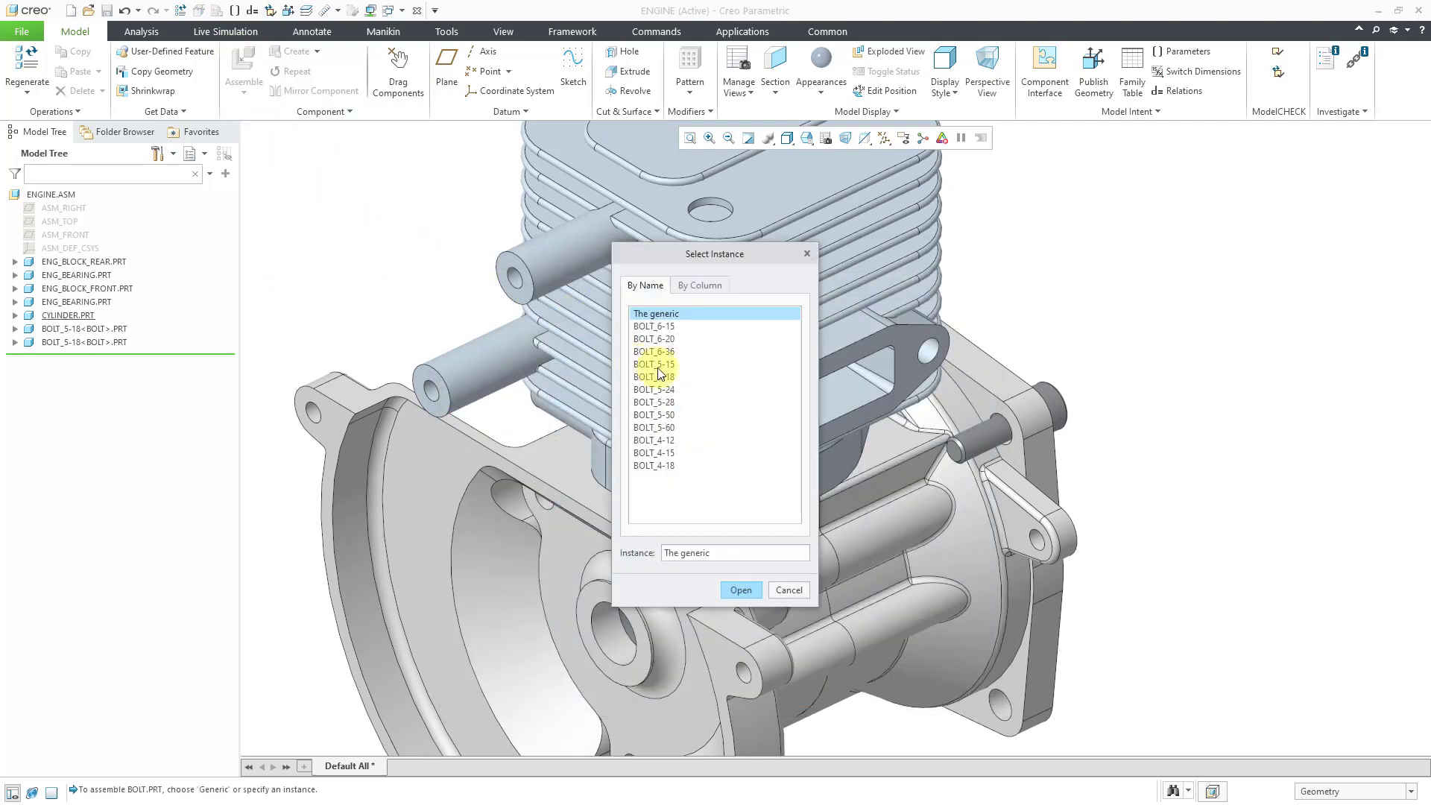
double_click(667, 379)
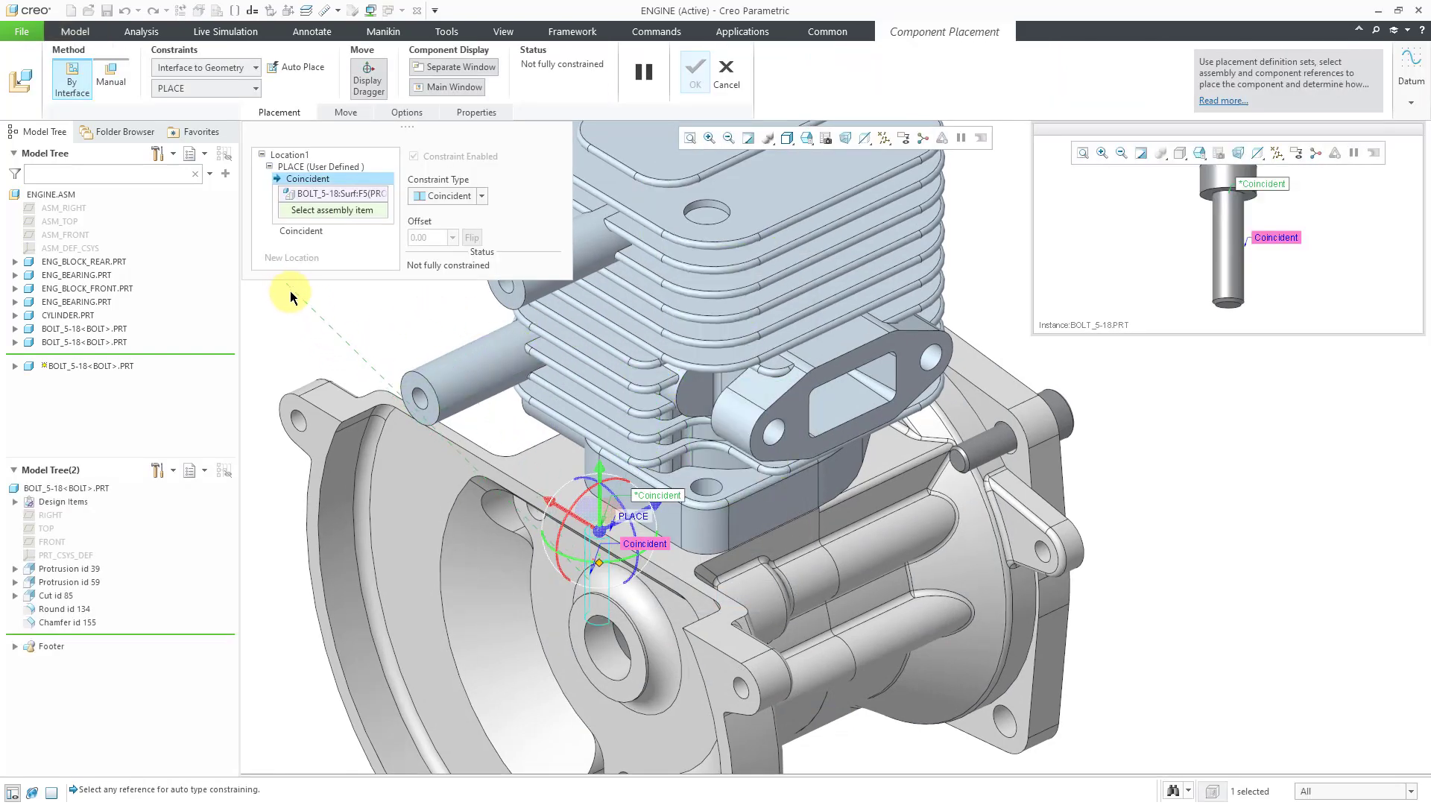
Run Auto Place from a screen point at the cylinder's base flange hole, show its preferences and preview Locations 2 to 5
left_click(302, 68)
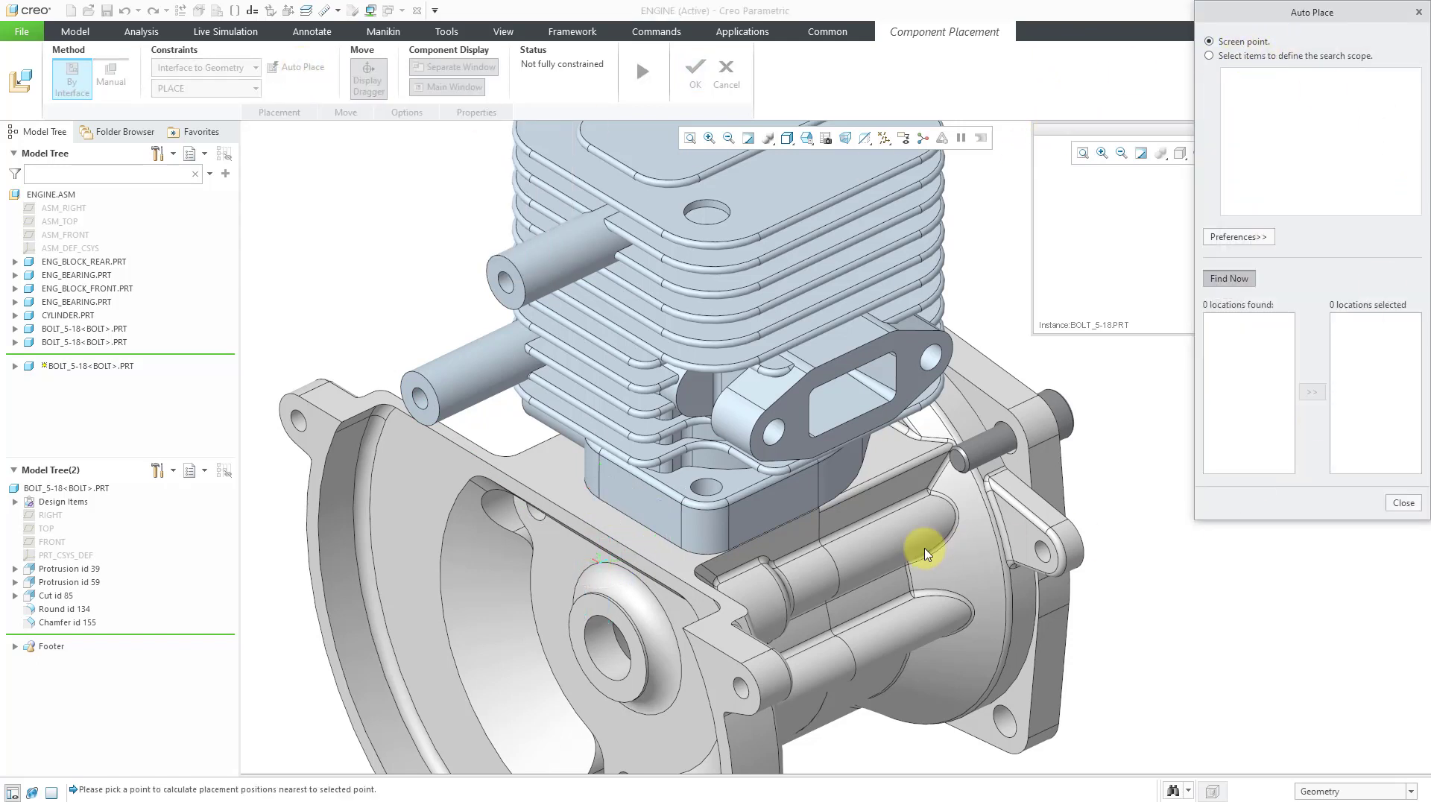
left_click(712, 486)
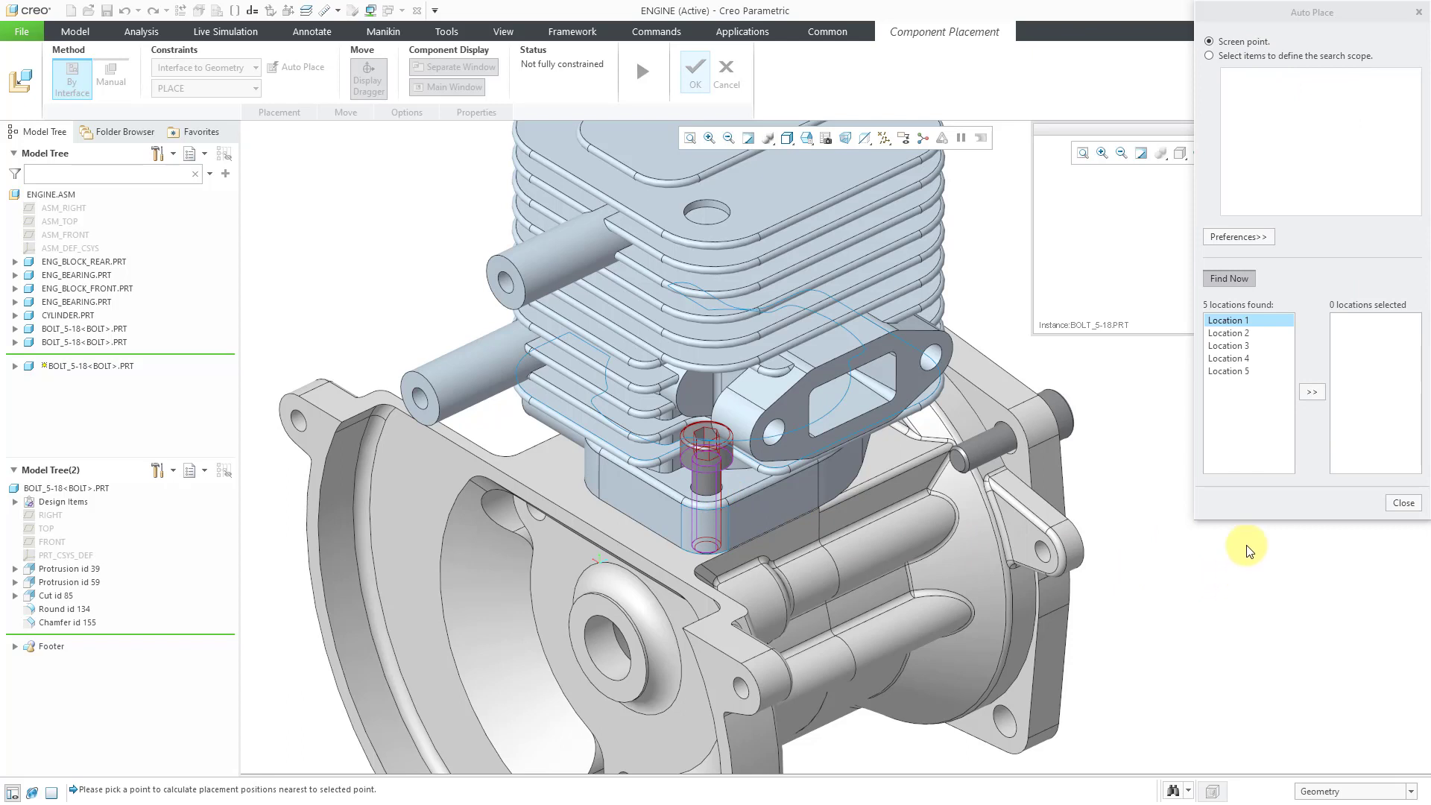
left_click(1255, 237)
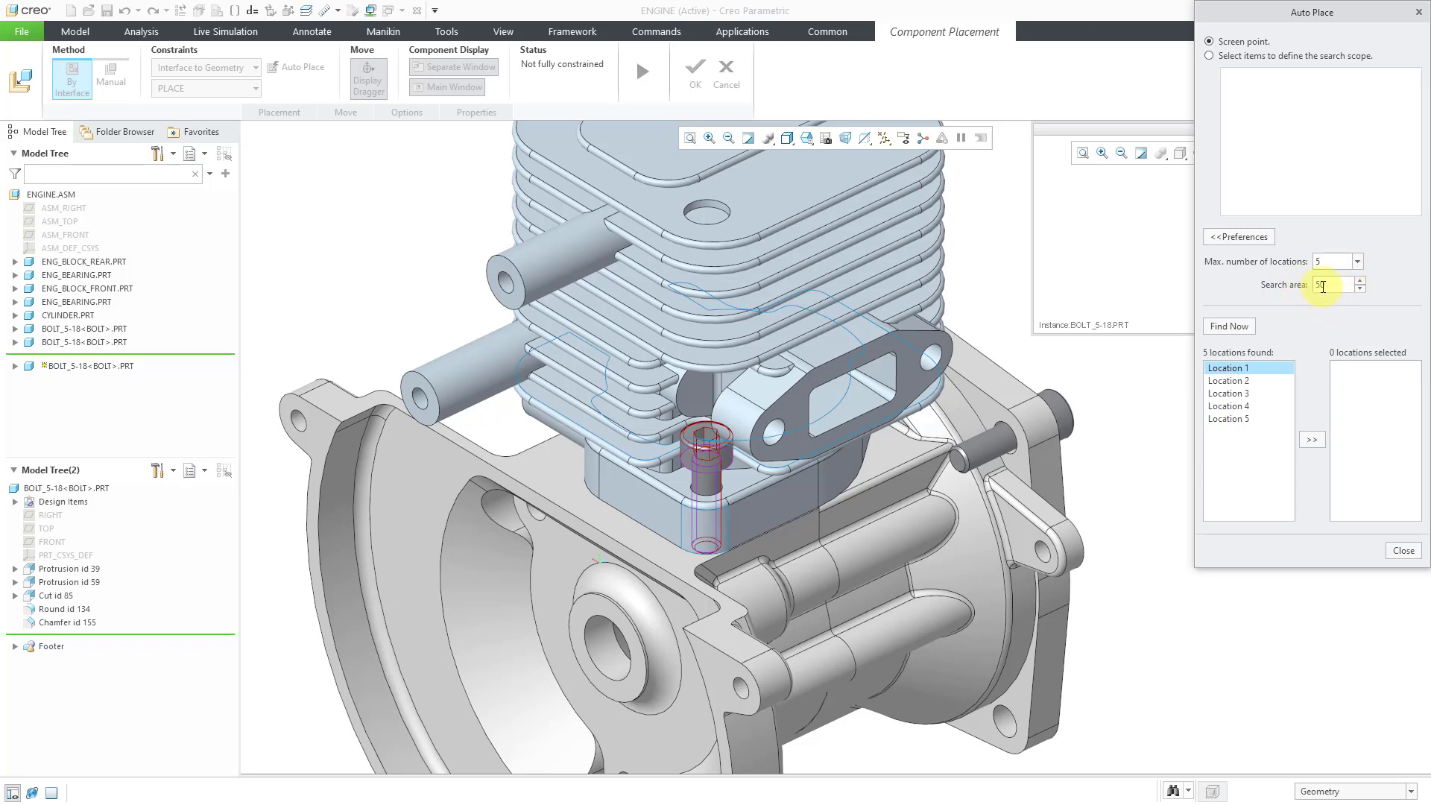
left_click(1249, 382)
left_click(1248, 393)
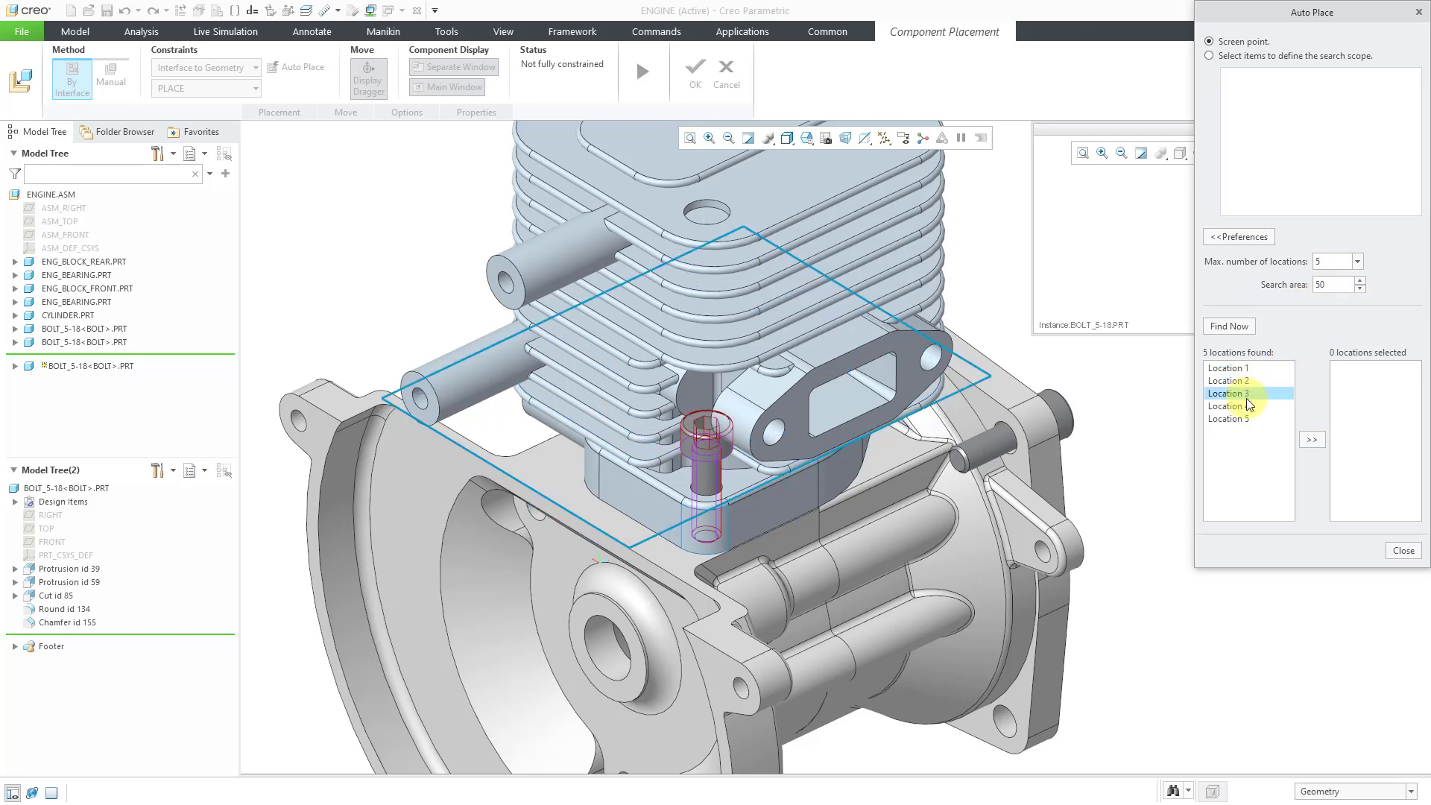
left_click(1246, 408)
left_click(1245, 420)
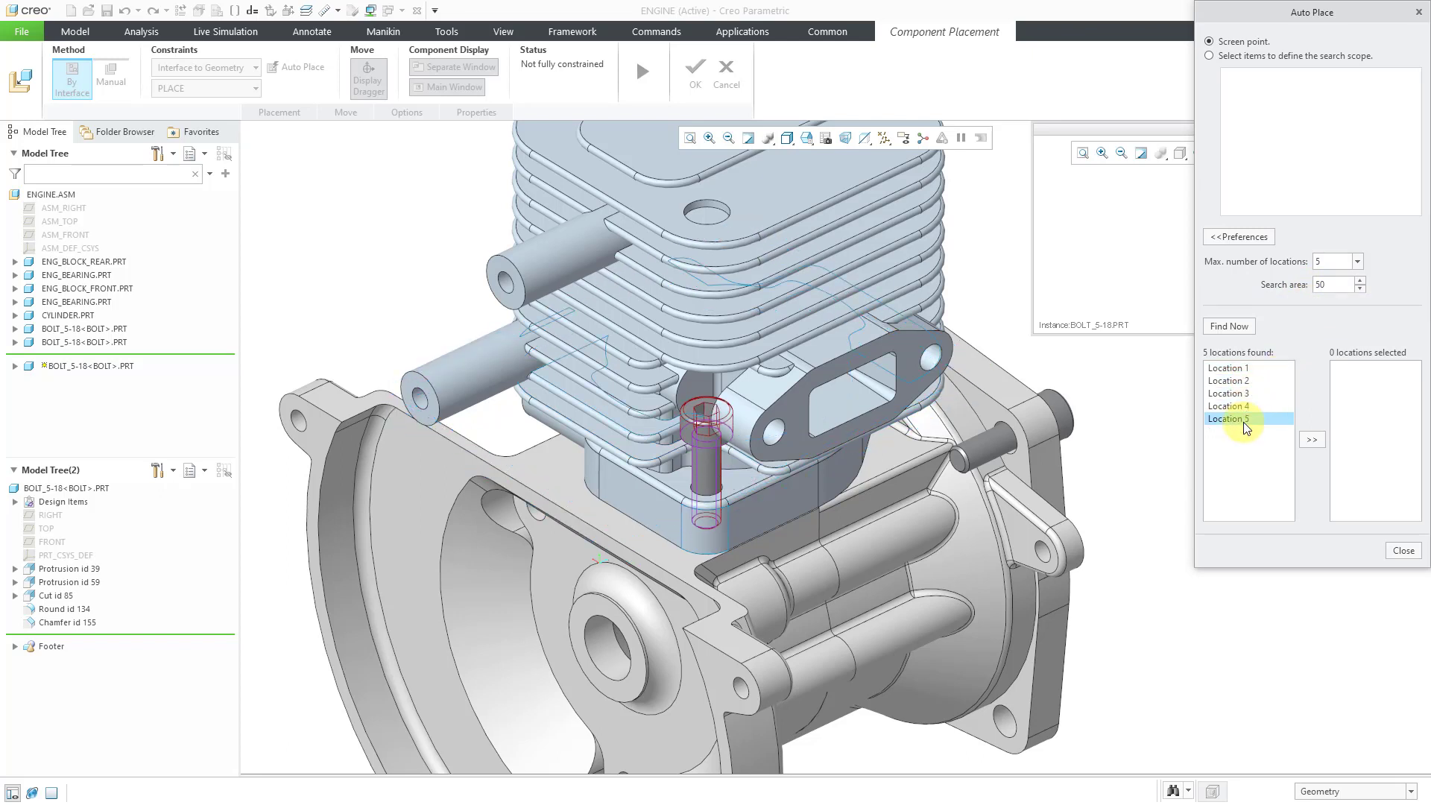
Accept Location 1 as the bolt's position in the cylinder's base flange hole and complete the placement
left_click(1230, 368)
left_click(1311, 441)
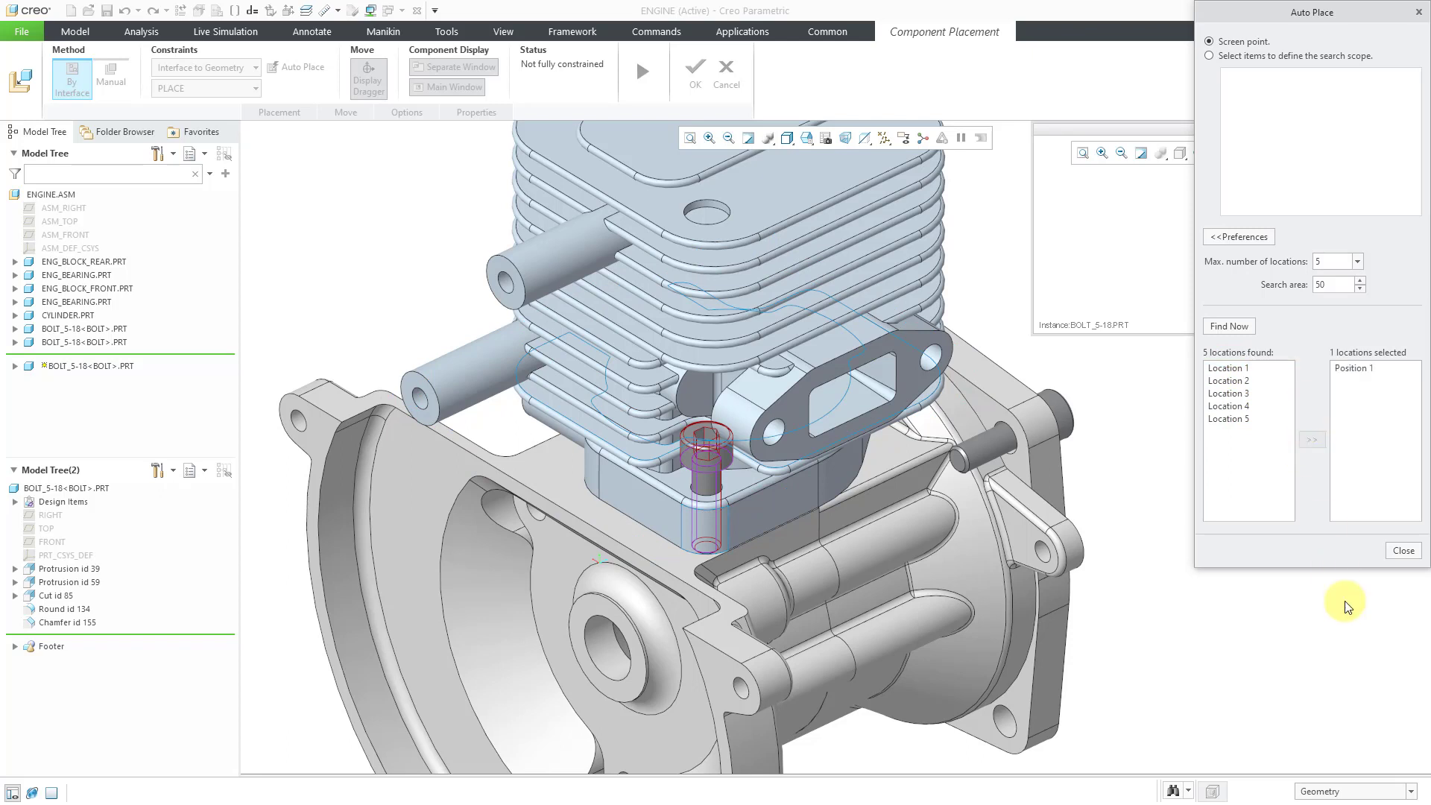
left_click(1405, 553)
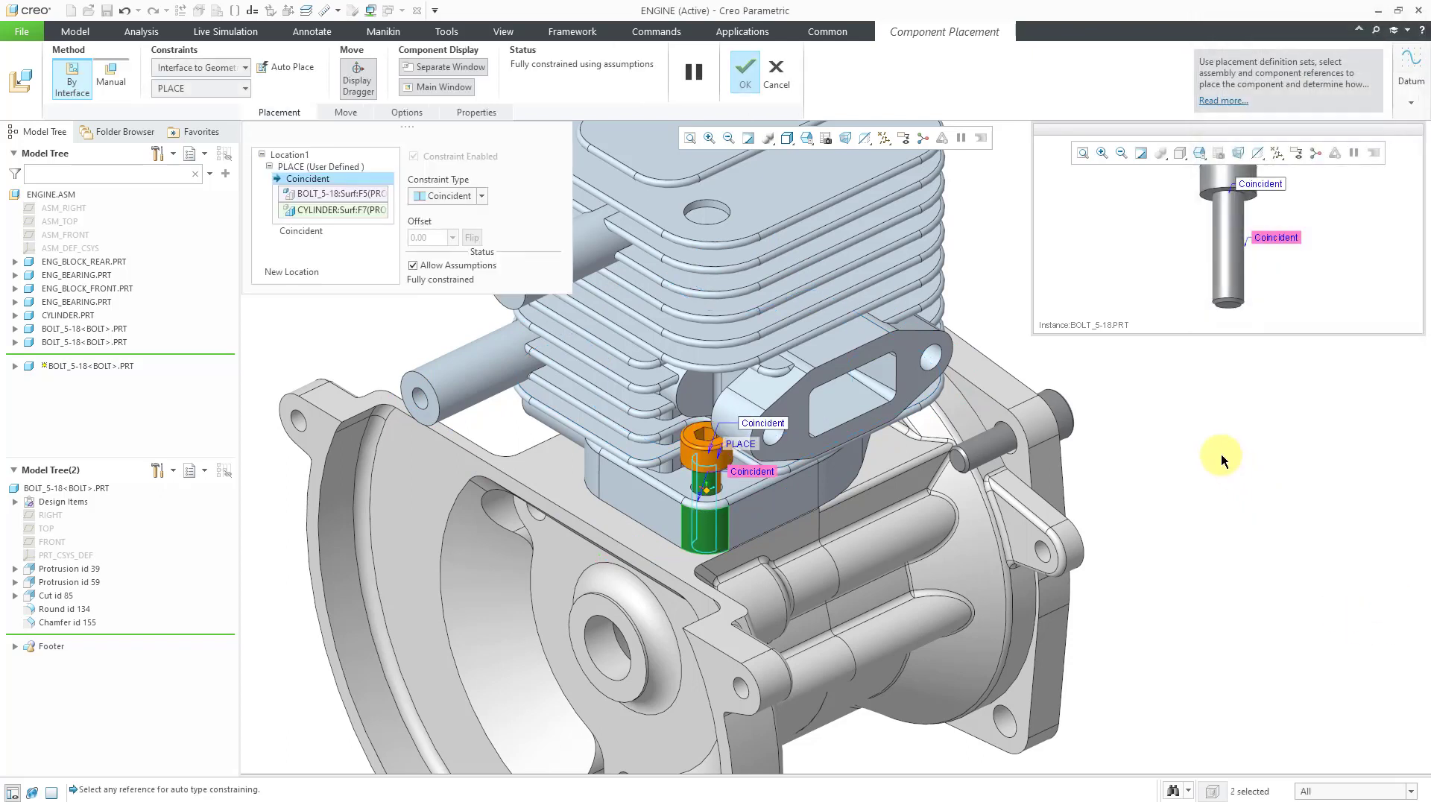
middle_click(1151, 459)
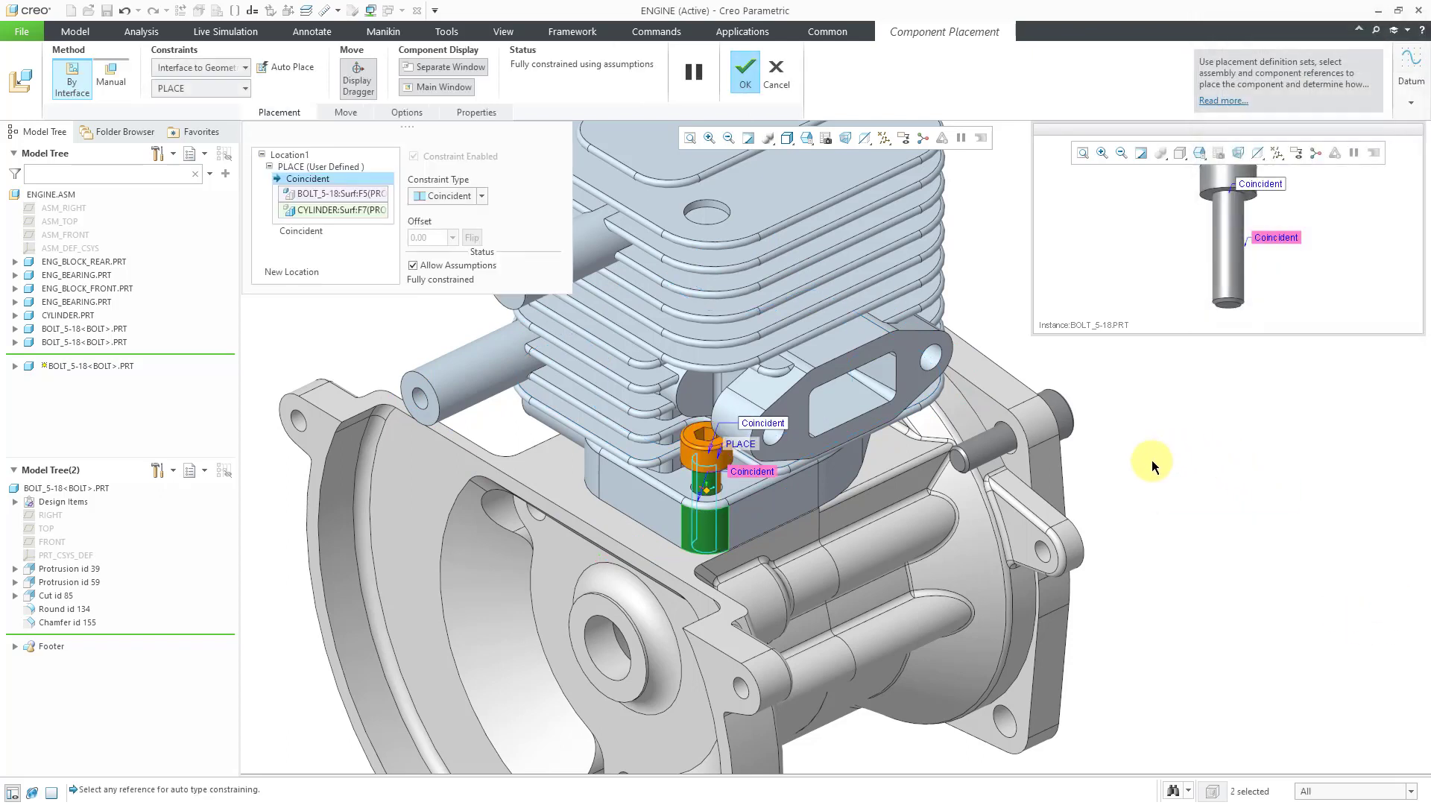
Start an assembly component interface with coincident constraints on the exhaust port flange's hole surface and the flange's outer face
middle_click_drag(1083, 375, 1093, 362)
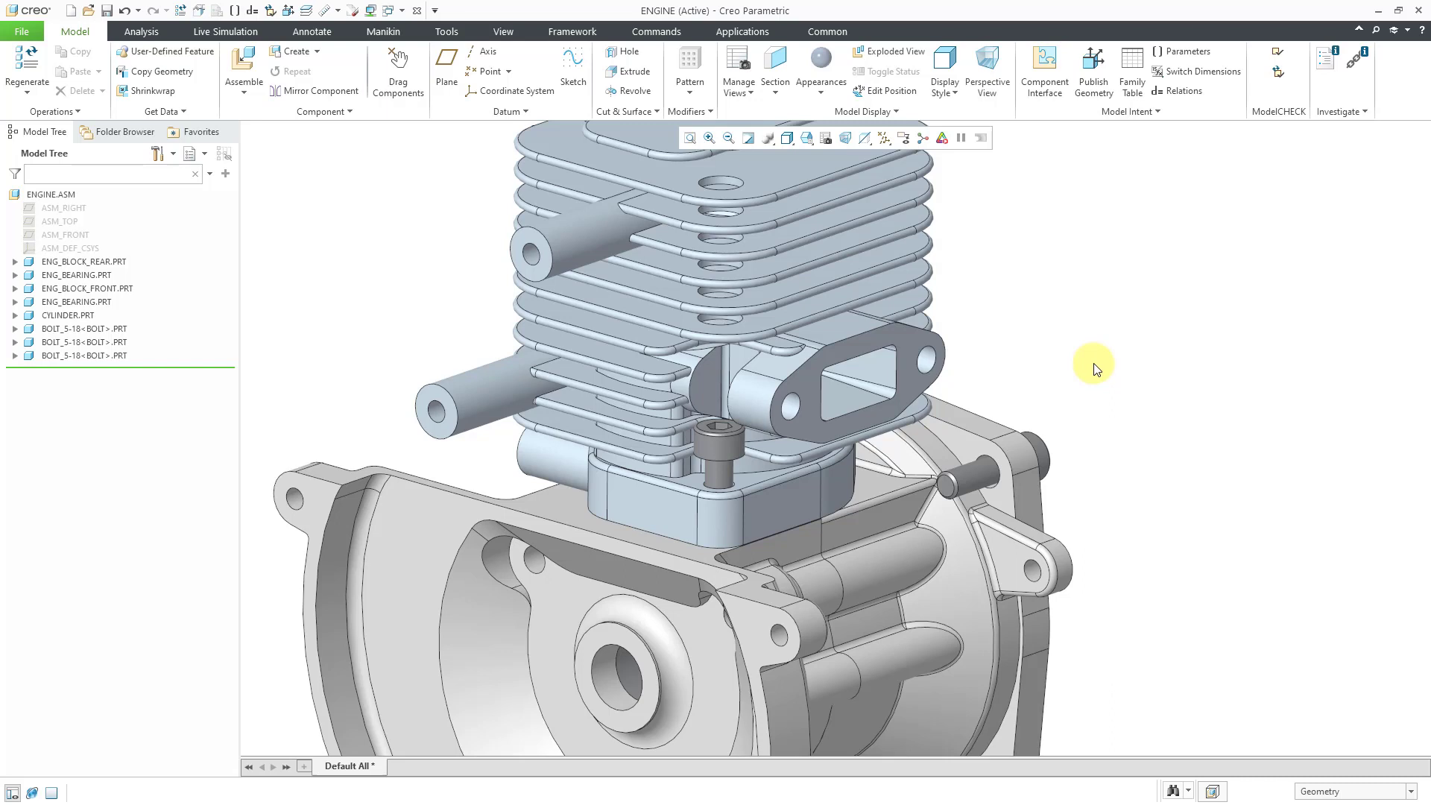
left_click(1039, 86)
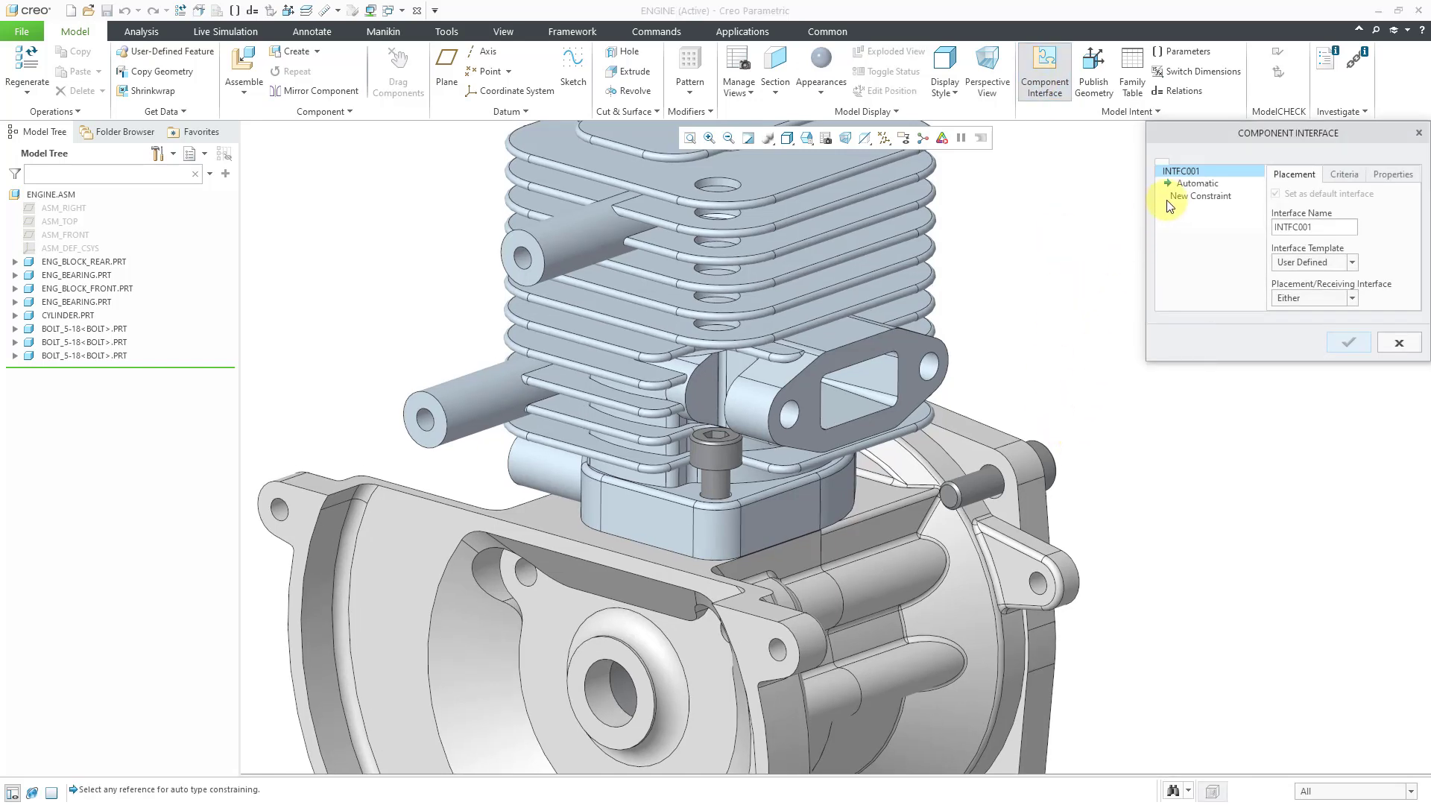
left_click(1193, 188)
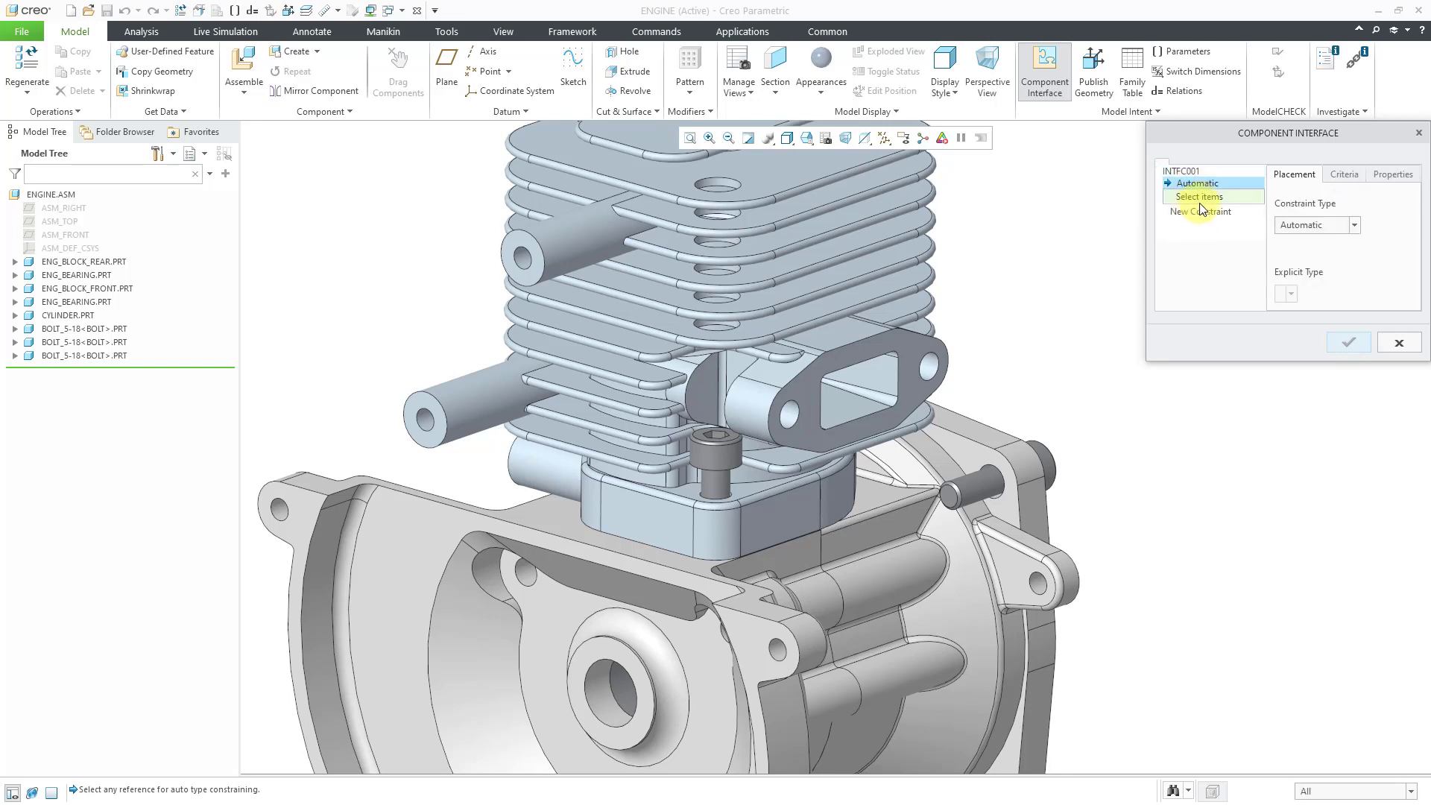
left_click(793, 419)
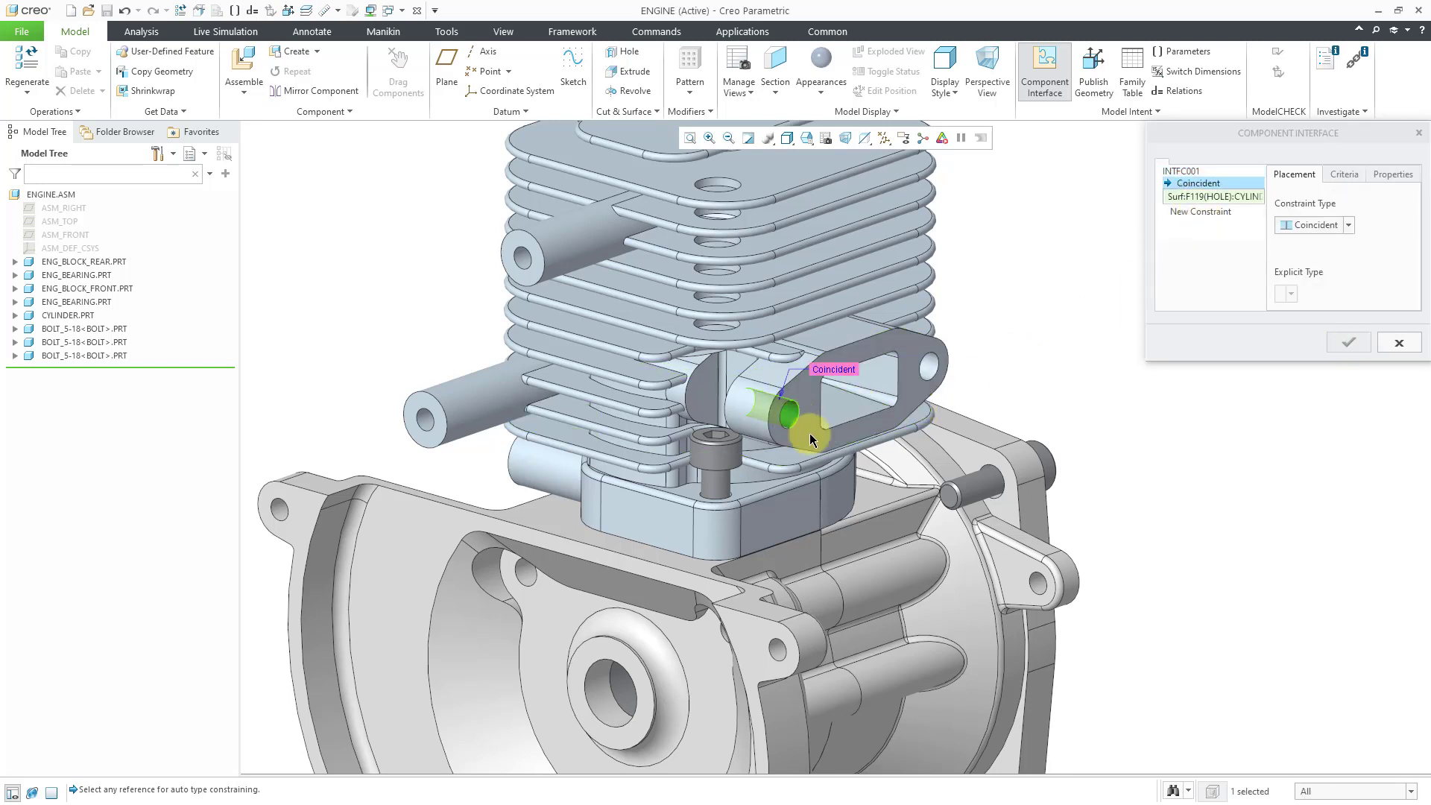
left_click(1178, 215)
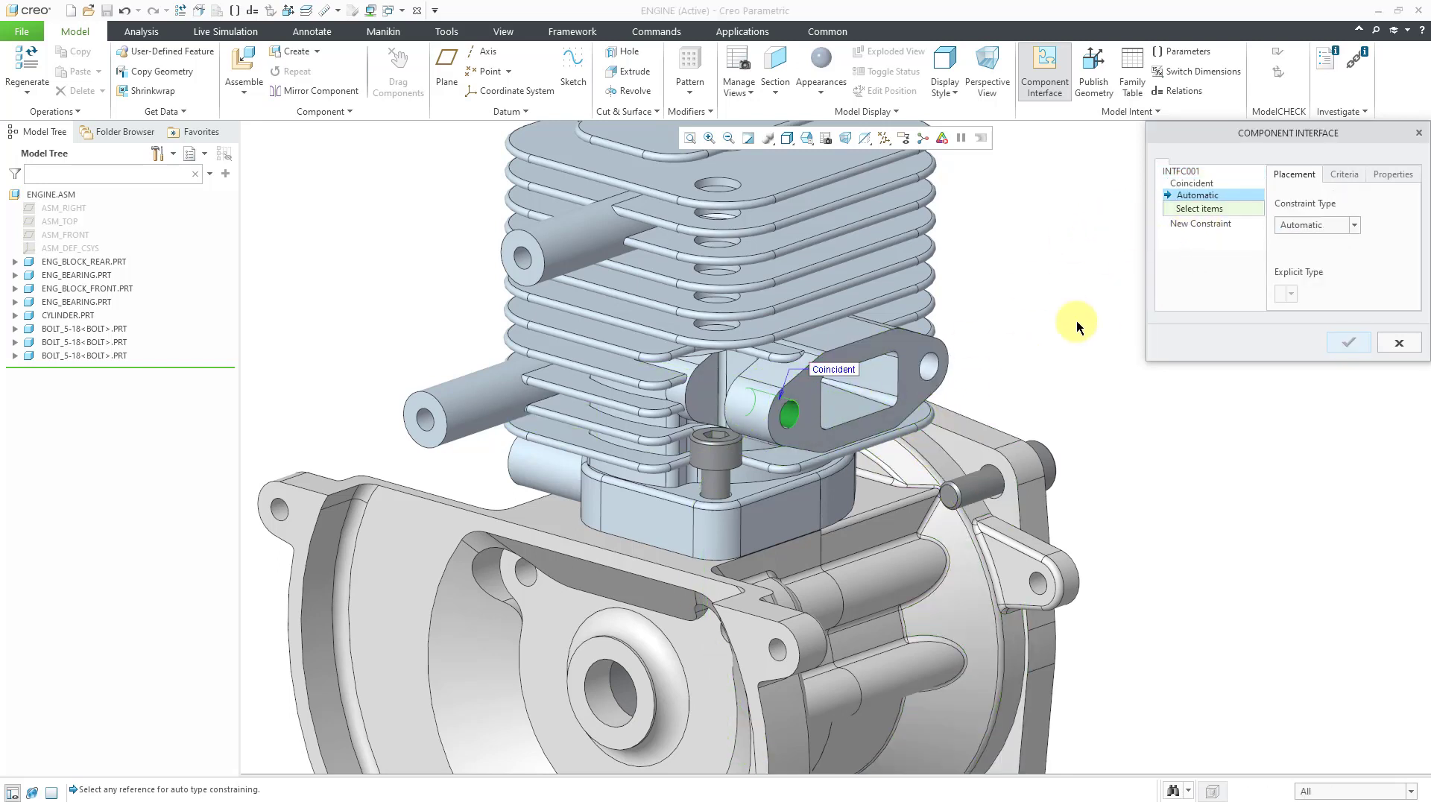
left_click(843, 445)
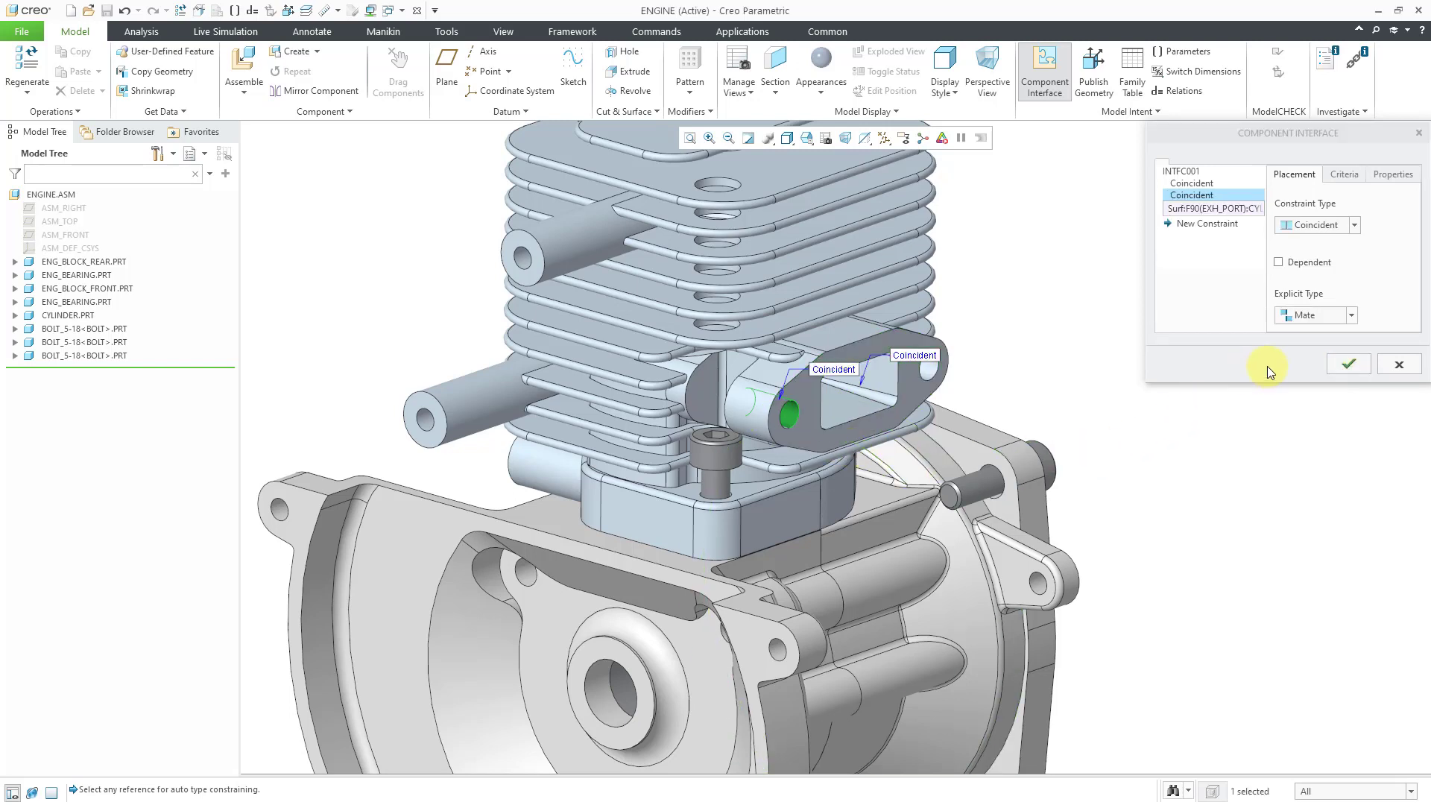
Set the interface's placement/receiving setting to Receiving, accept removing its default status, and create the interface
left_click(1191, 173)
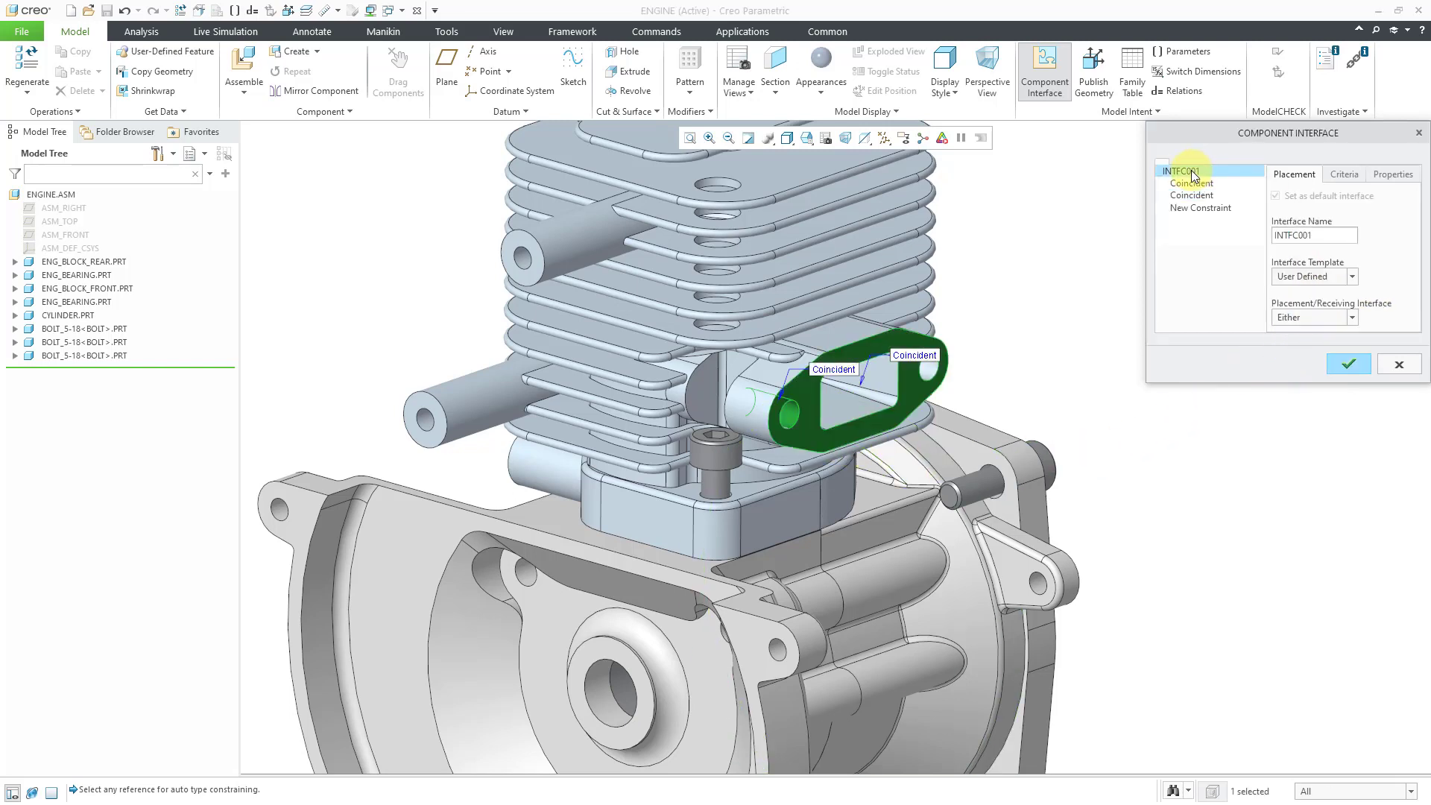
left_click(1324, 319)
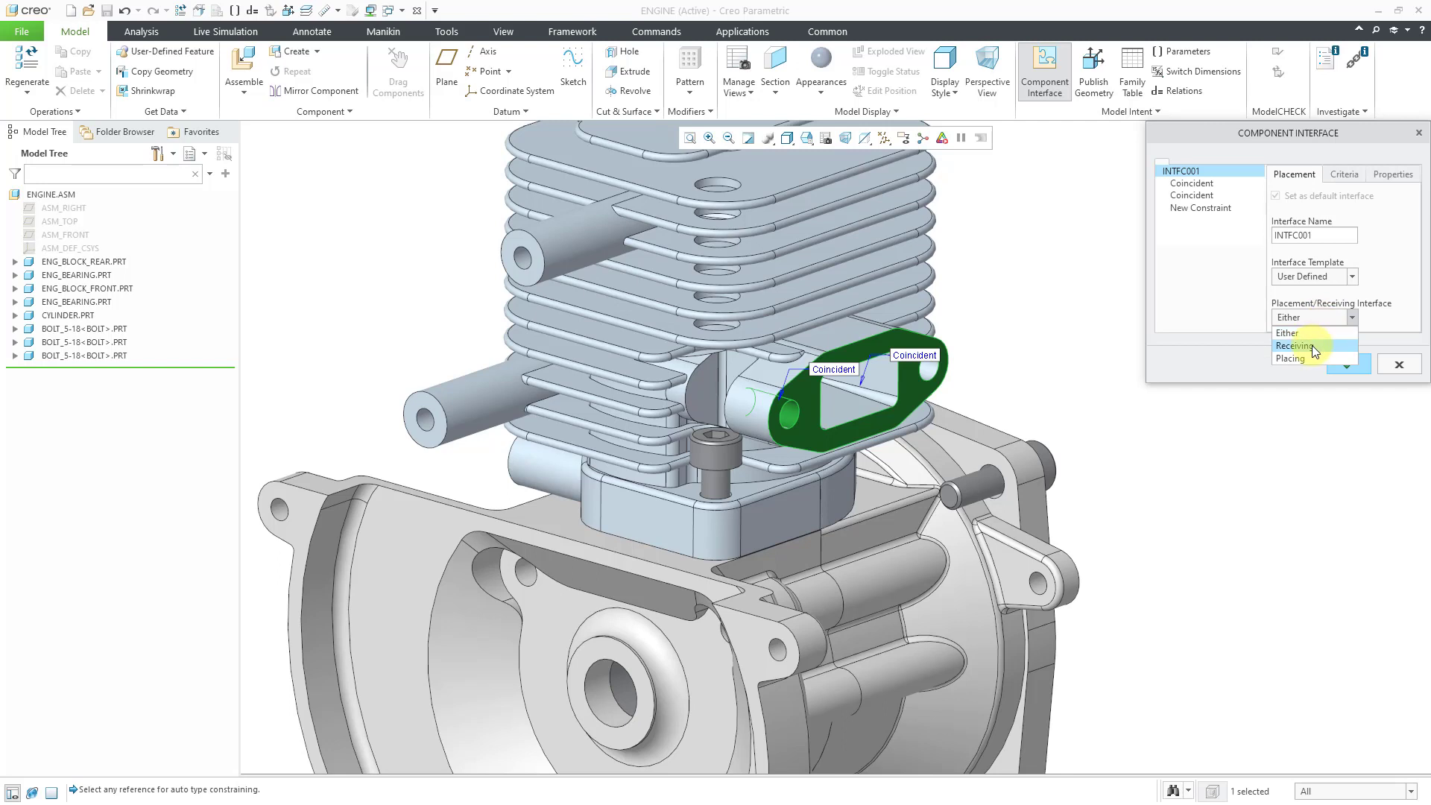
left_click(1312, 346)
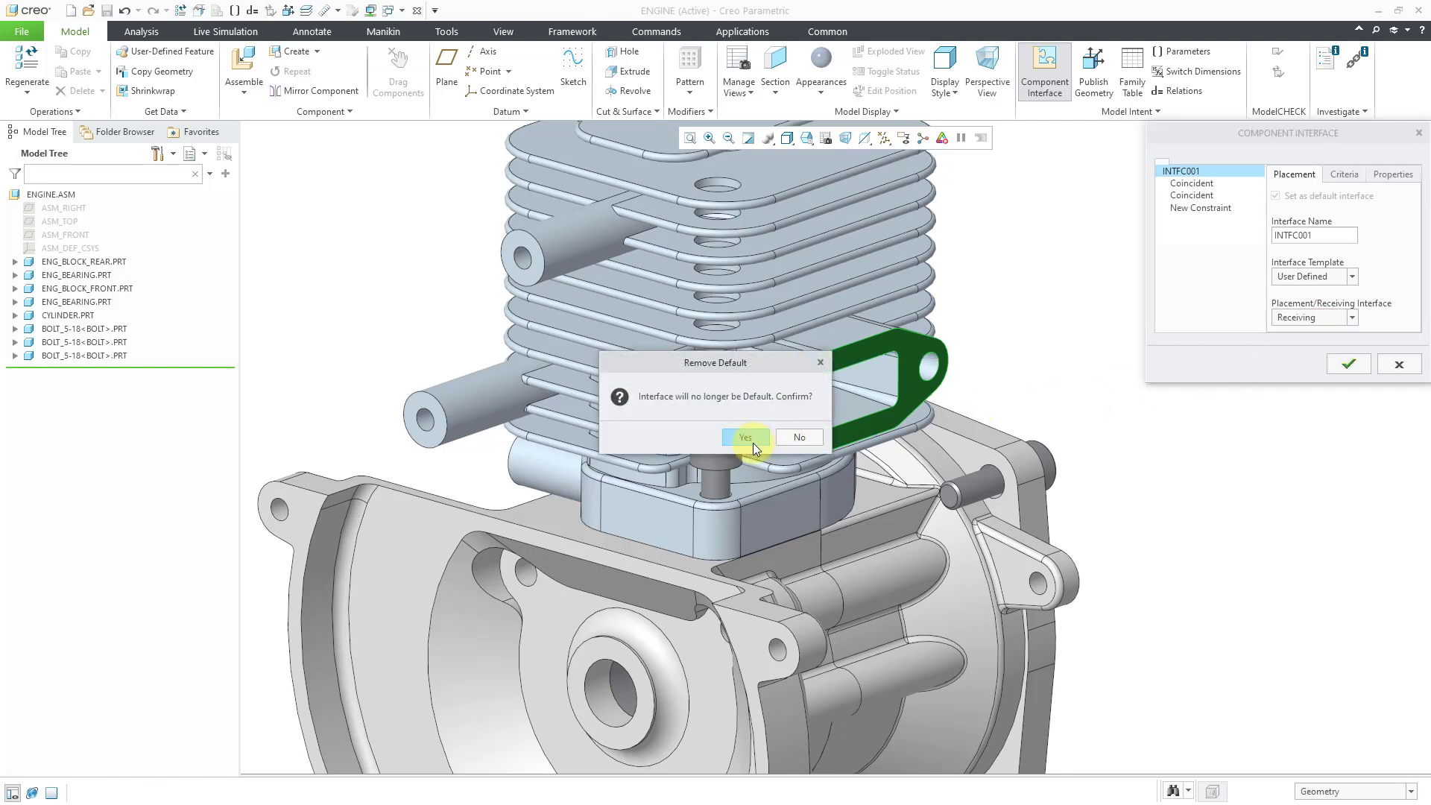
left_click(745, 437)
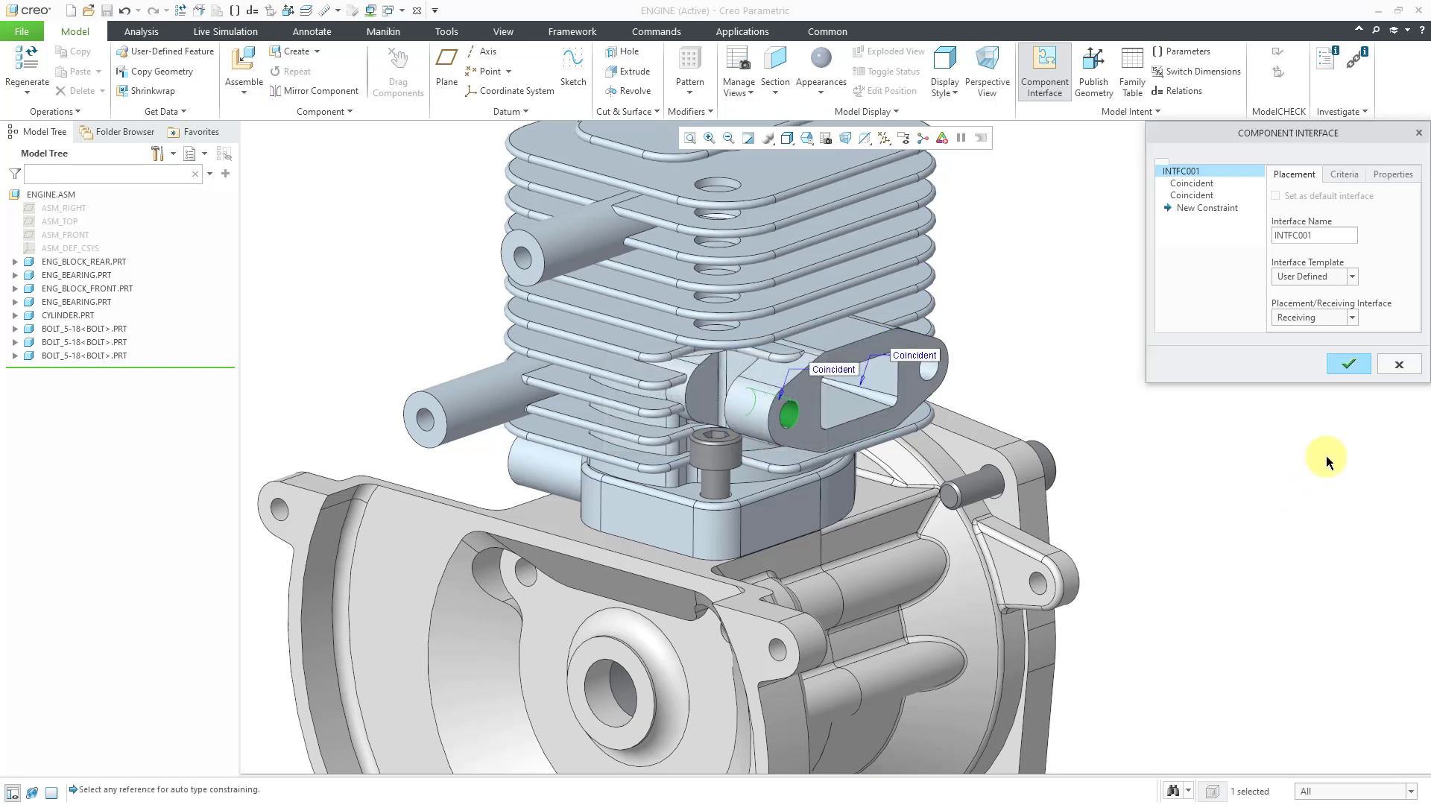
left_click(1346, 363)
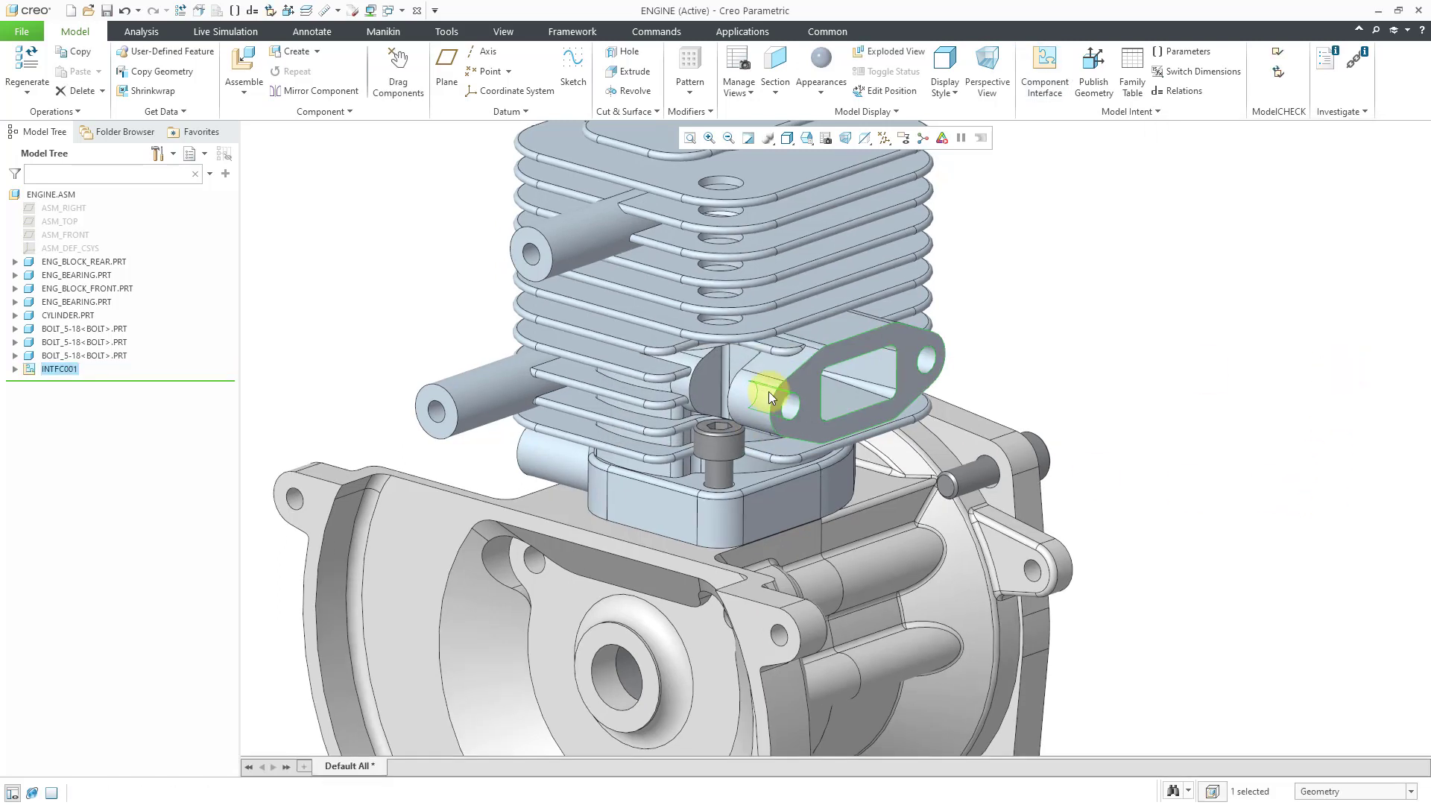
Move the INTFC001 interface into the footer and back out to the main model tree, and clear the selection
right_click(53, 370)
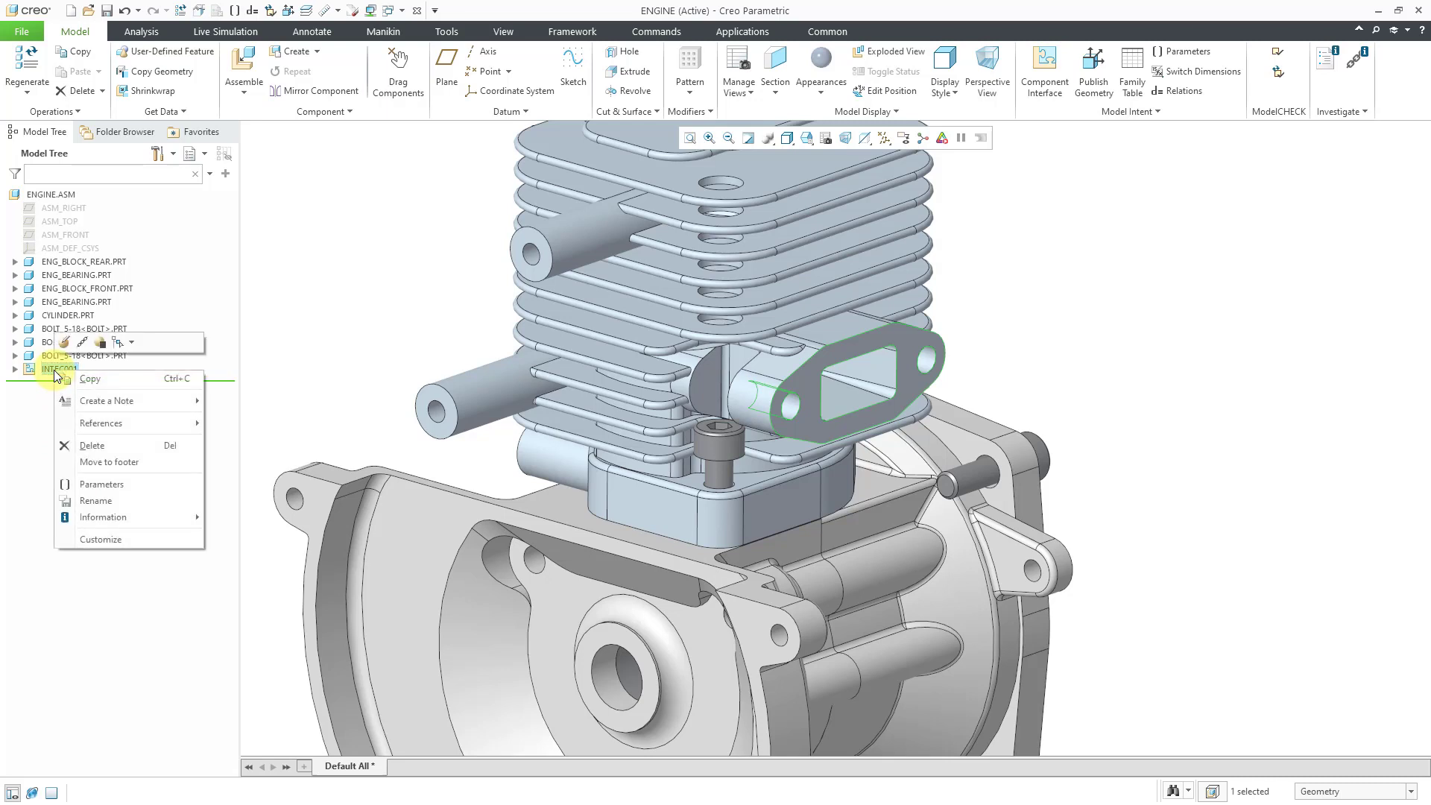
left_click(98, 462)
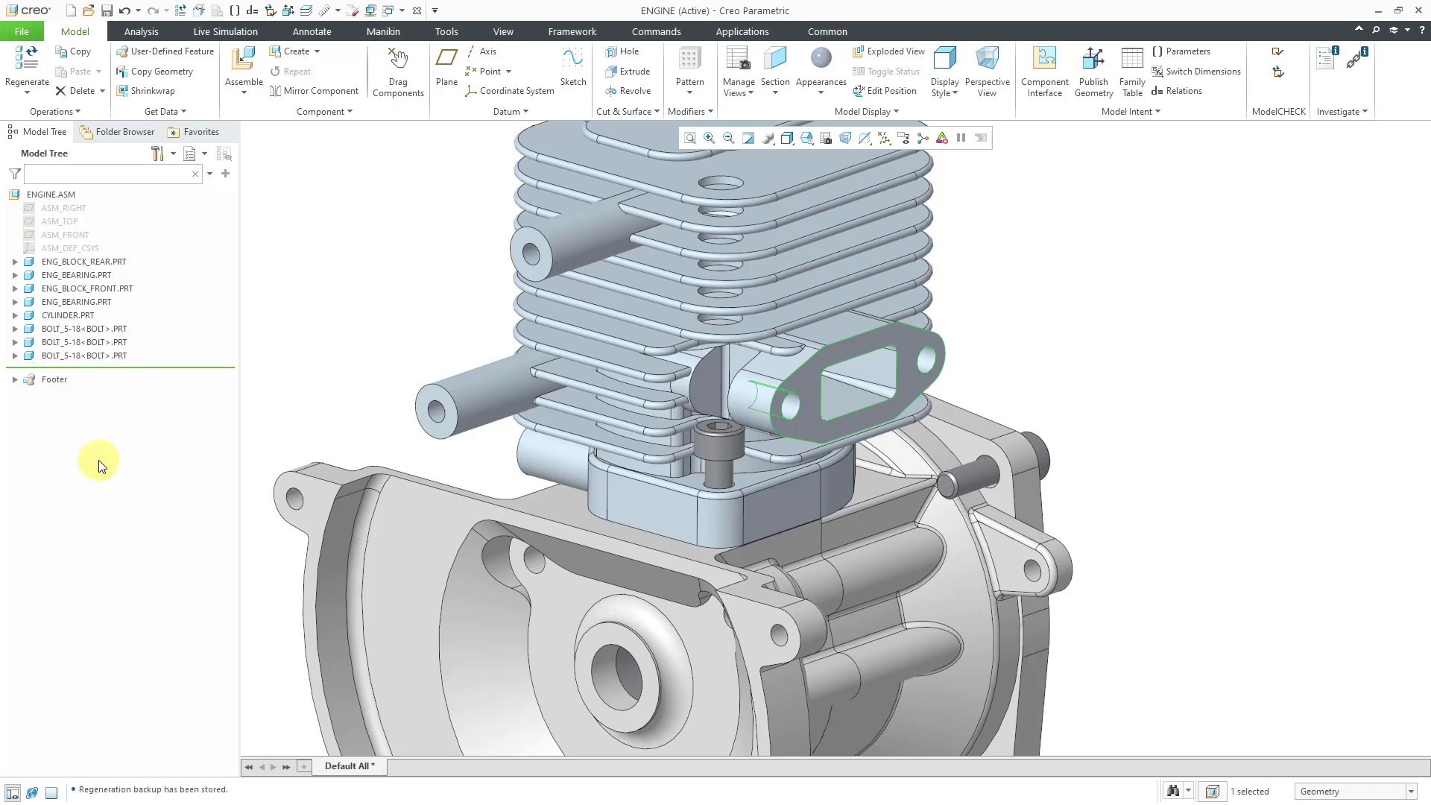
left_click(15, 380)
left_click(30, 393)
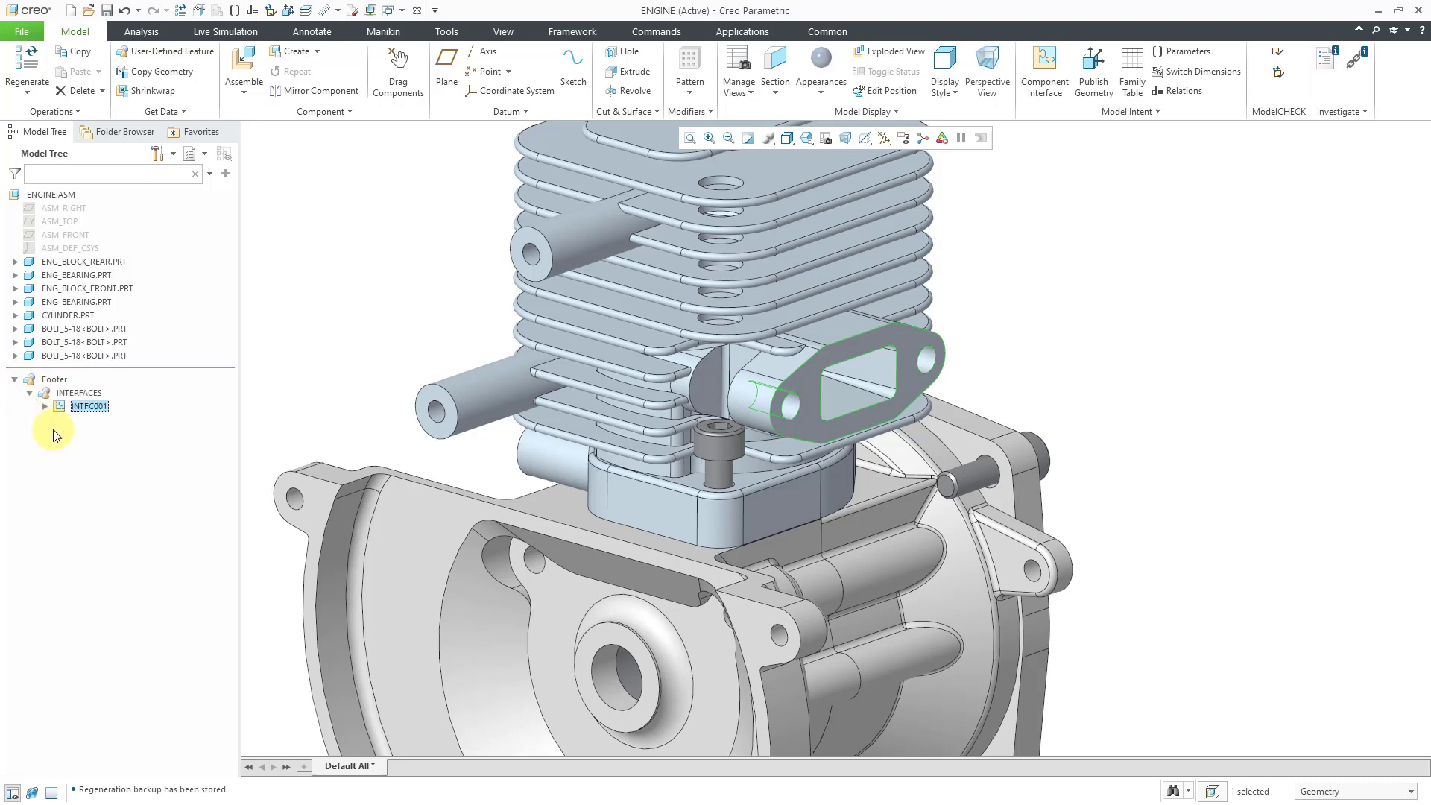
right_click(95, 416)
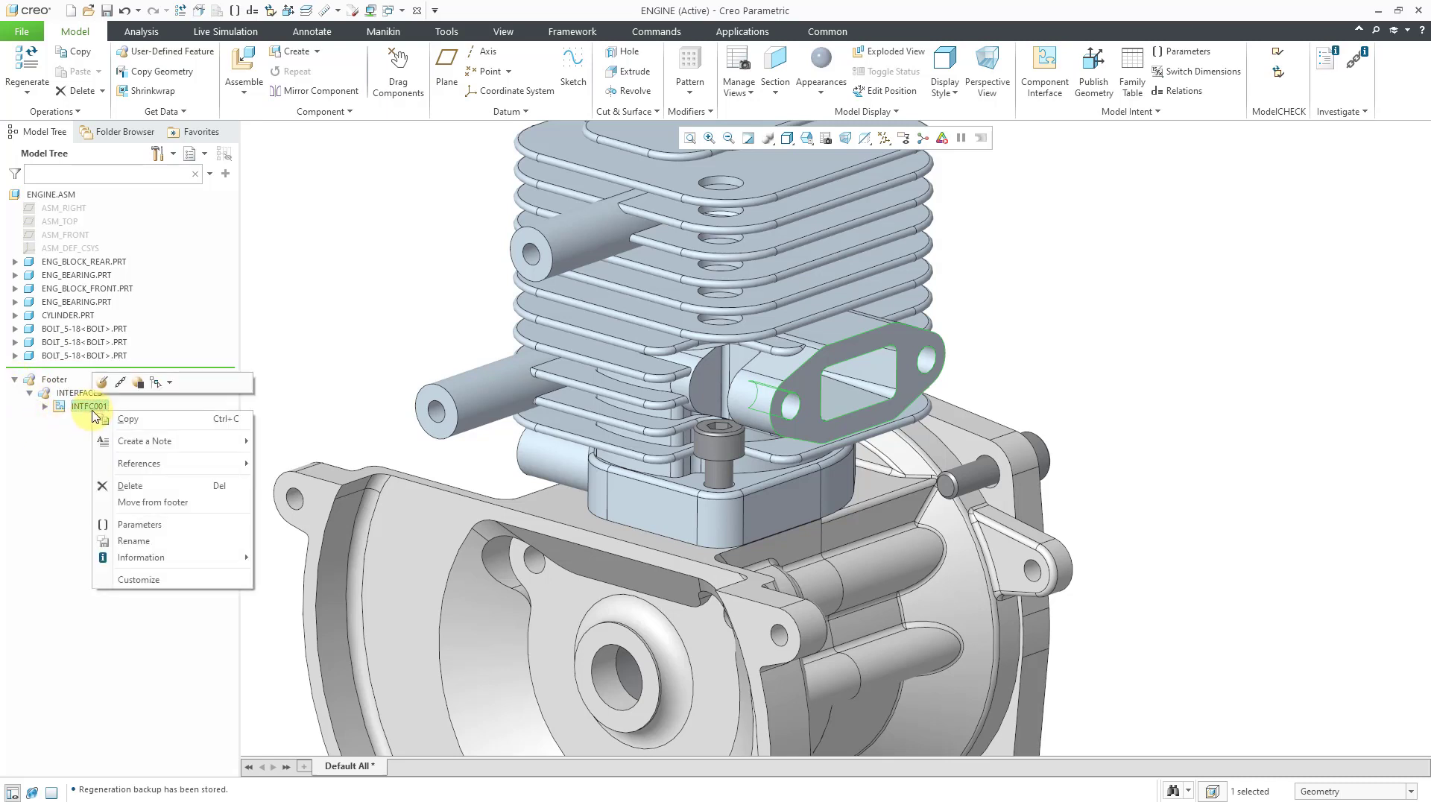
left_click(155, 502)
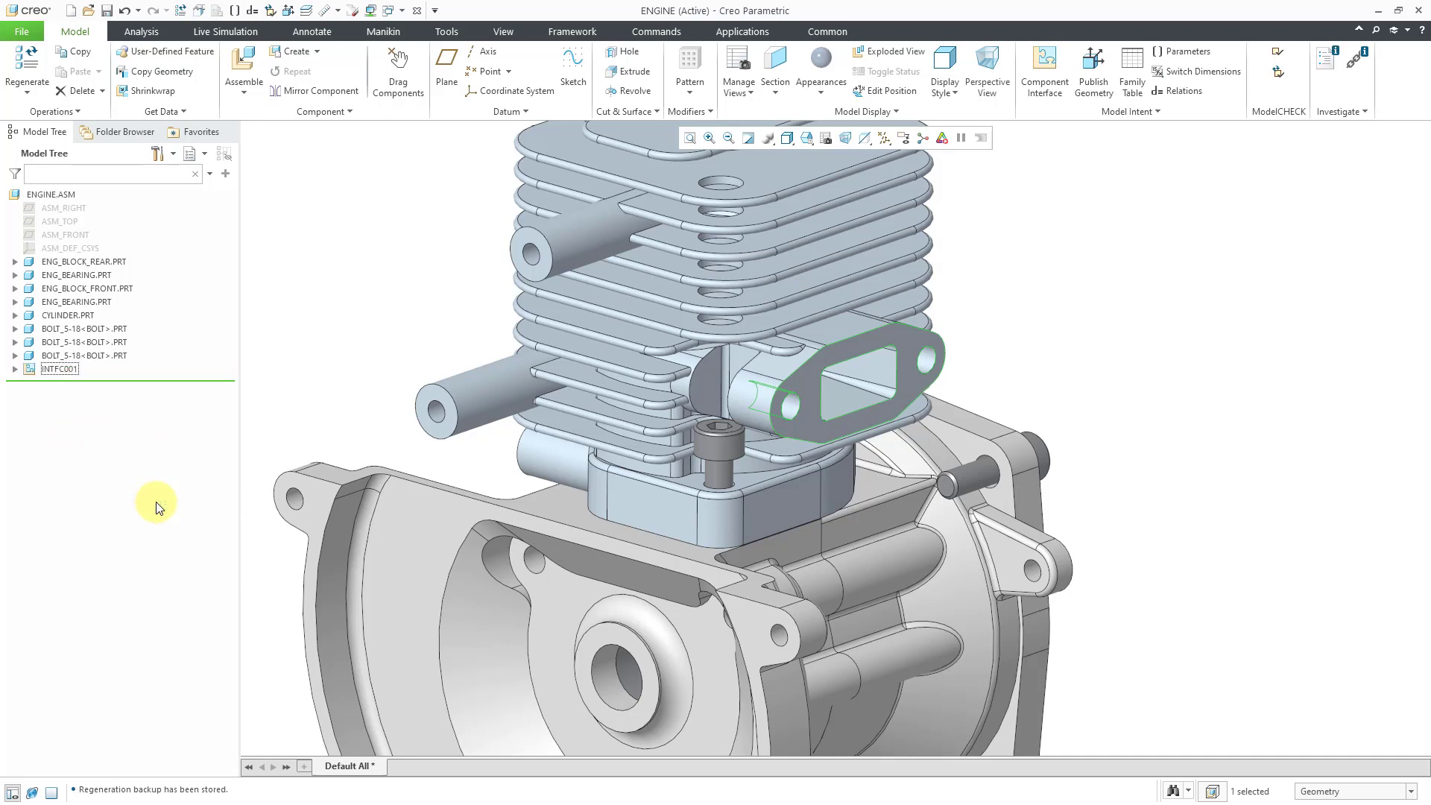
left_click(278, 341)
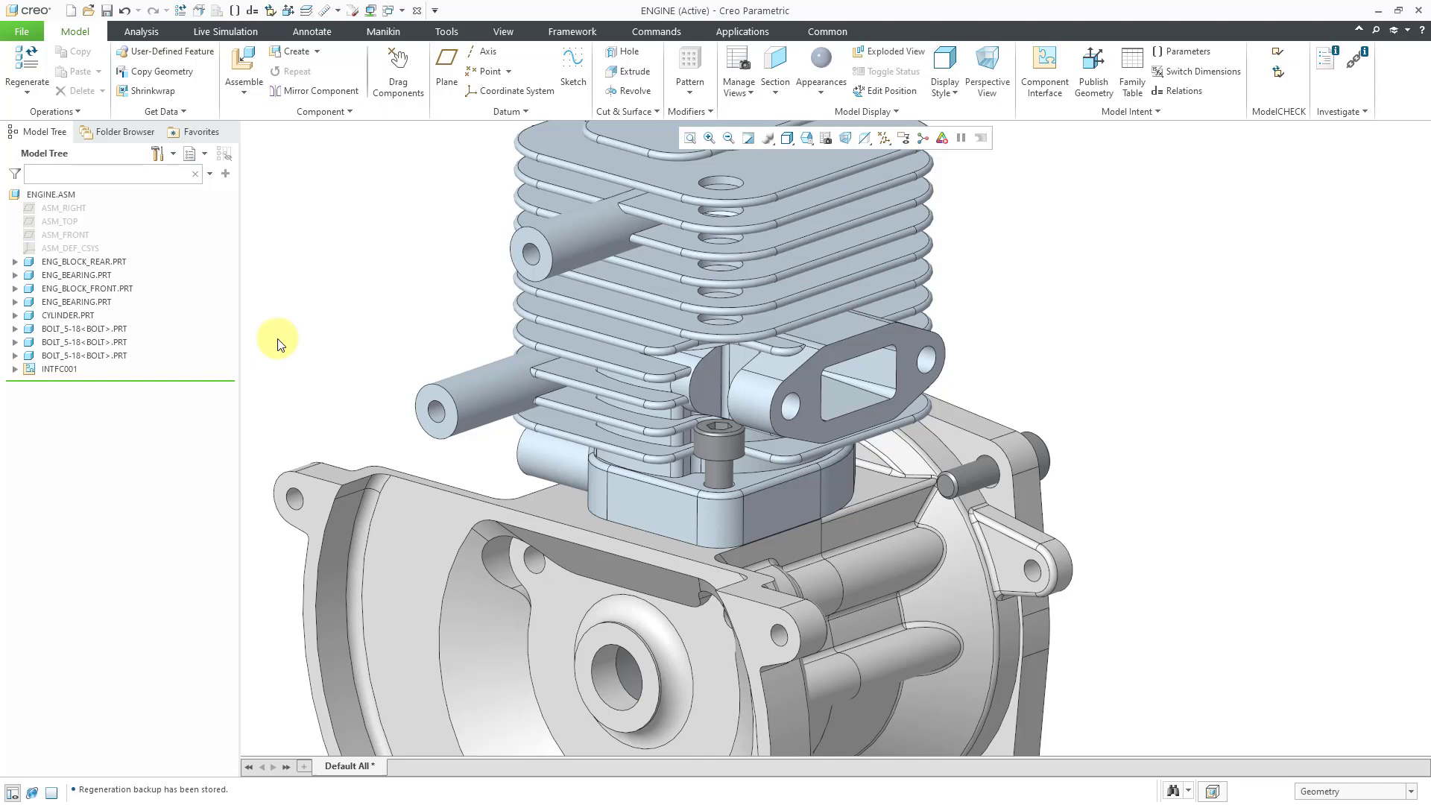
Begin assembling the BOLT_4-15 instance of bolt.prt with its placement constraints set to Interface to Interface
left_click(255, 65)
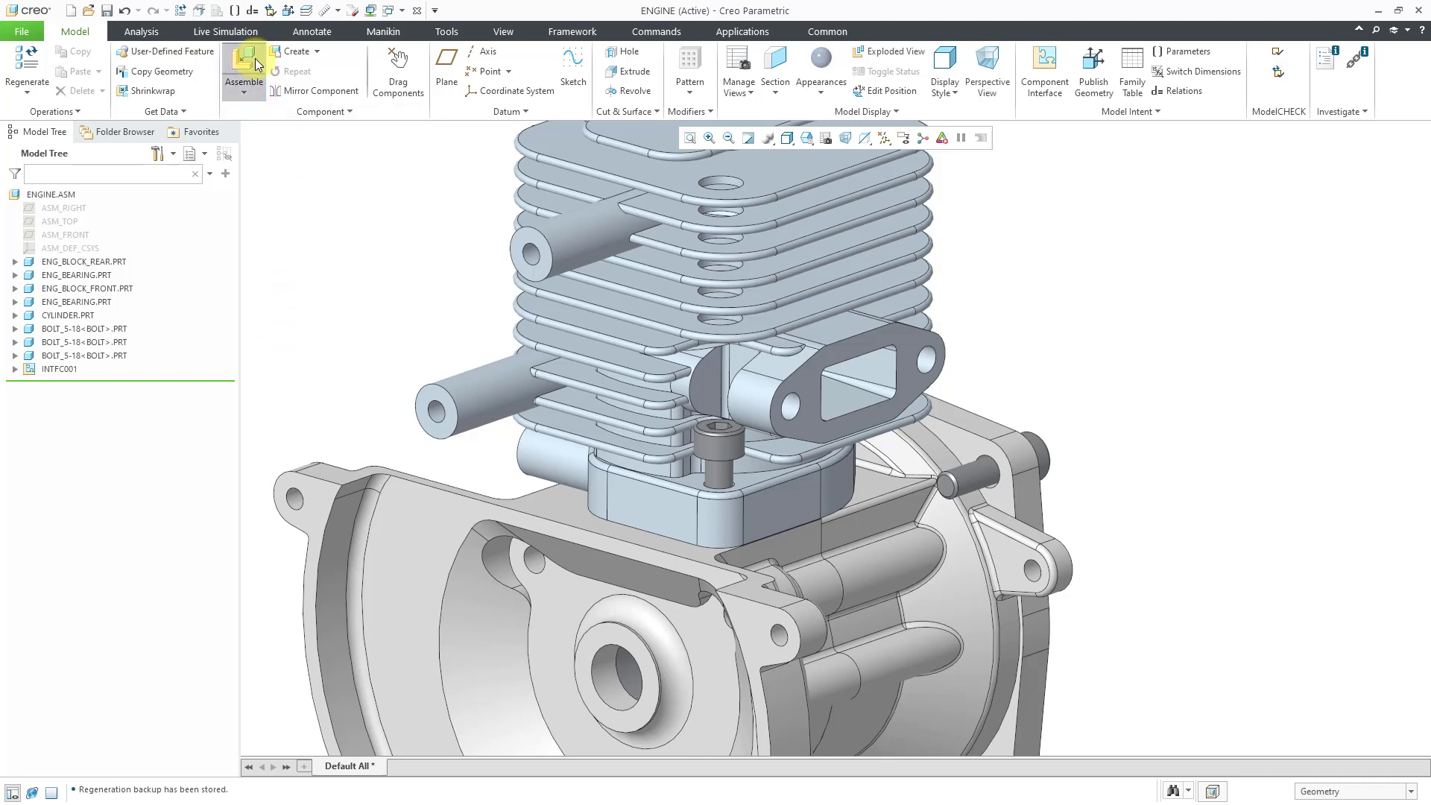
double_click(581, 313)
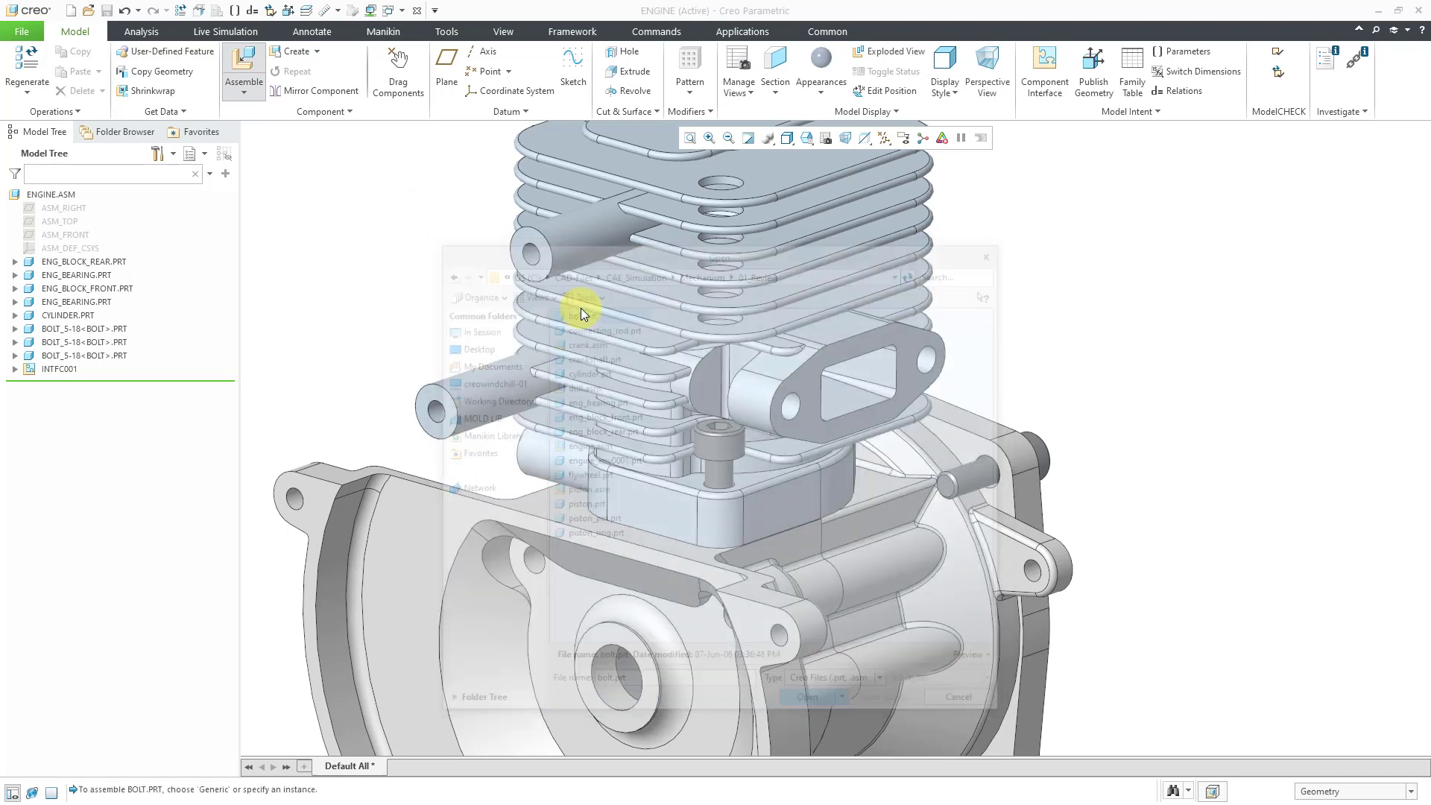
left_click(689, 453)
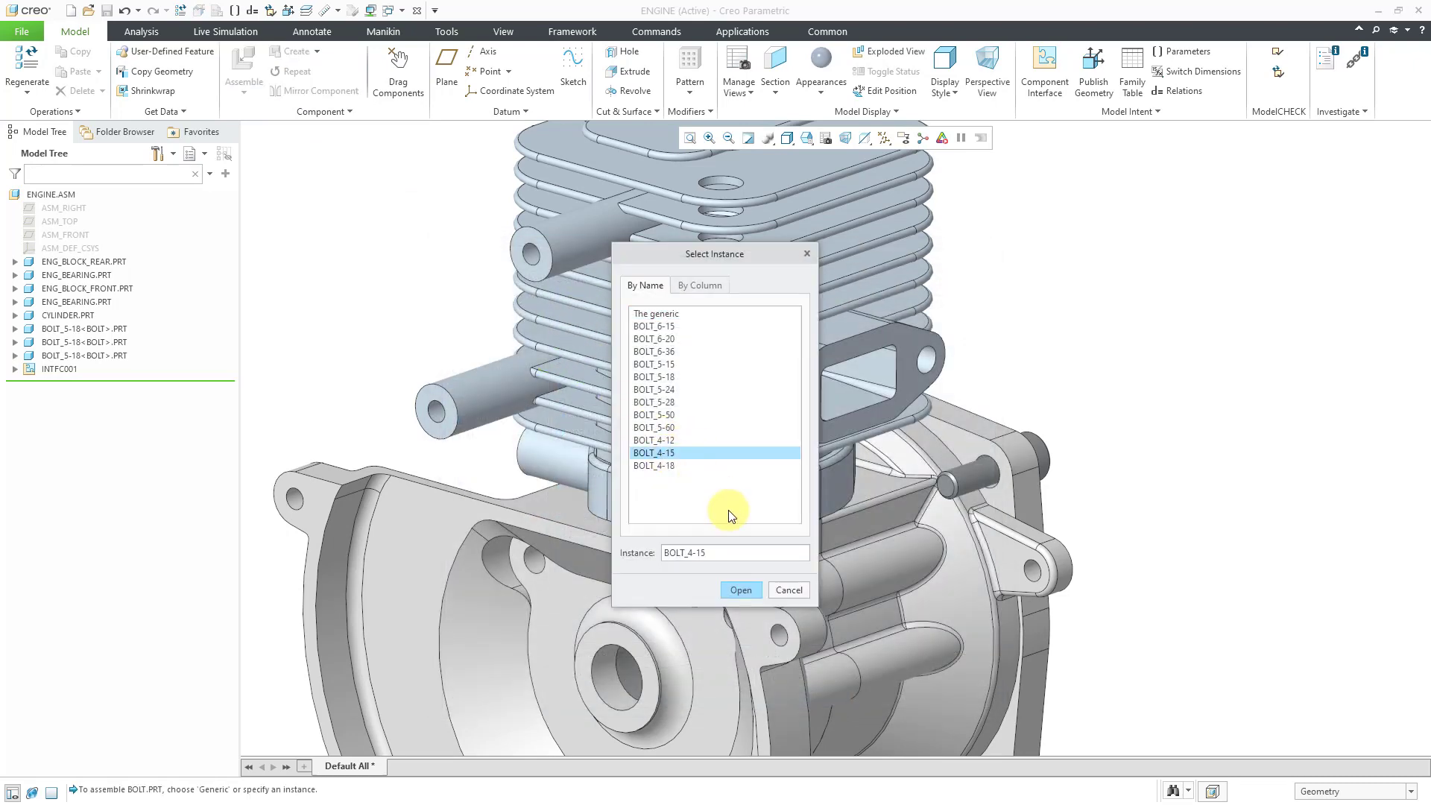
left_click(740, 589)
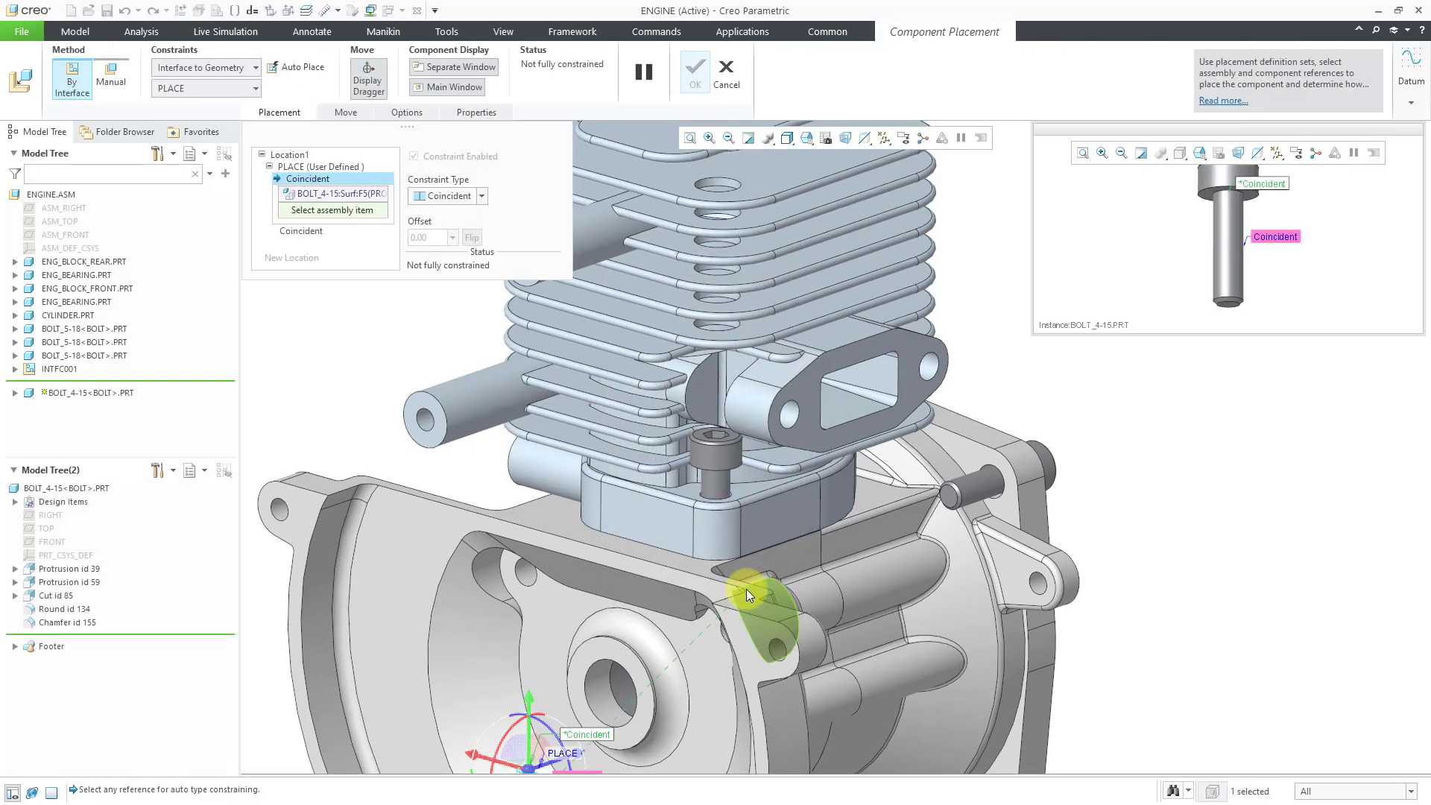
left_click(236, 69)
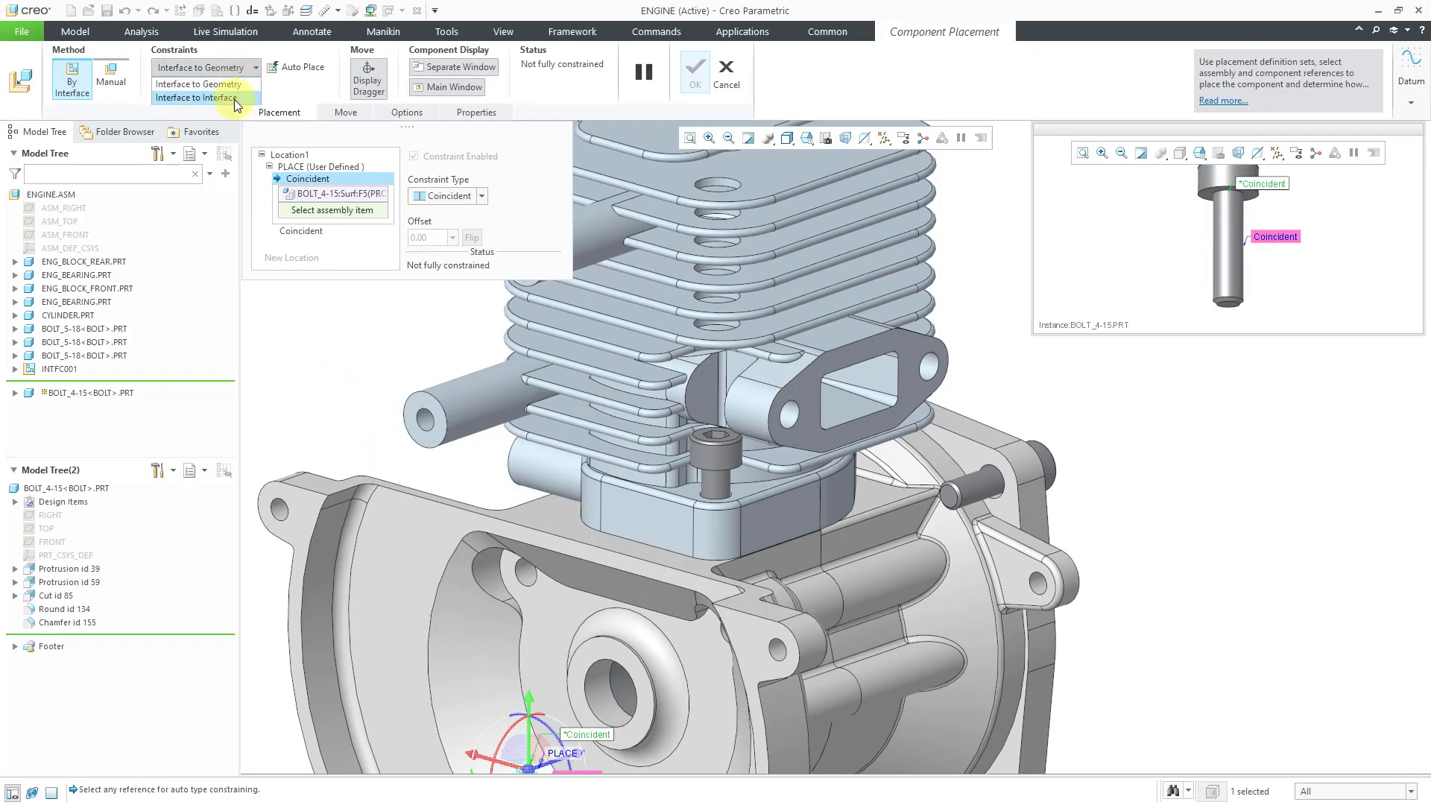
left_click(234, 99)
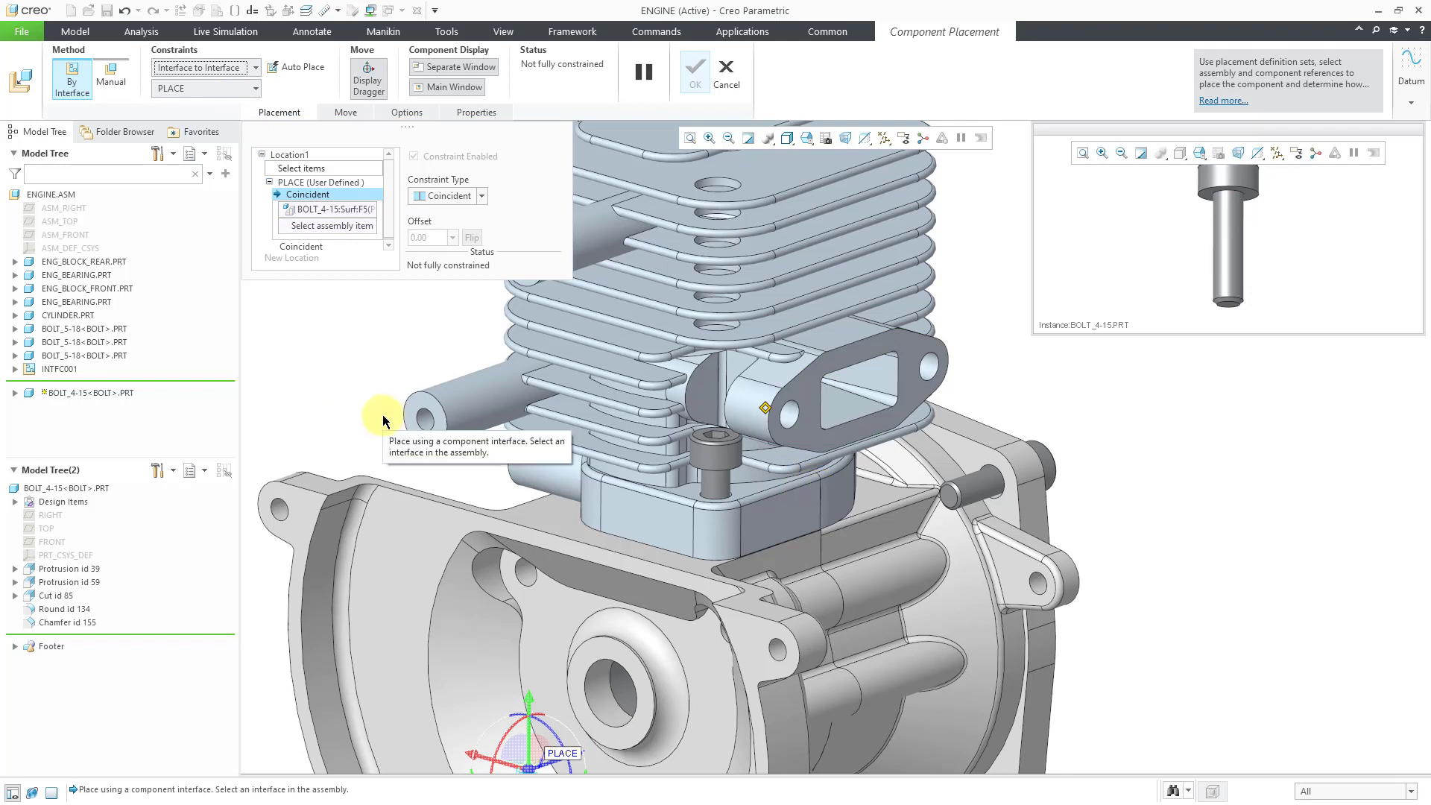
Place the BOLT_4-15 bolt on the INTFC001 interface at the exhaust port flange hole and complete the component placement
left_click(766, 405)
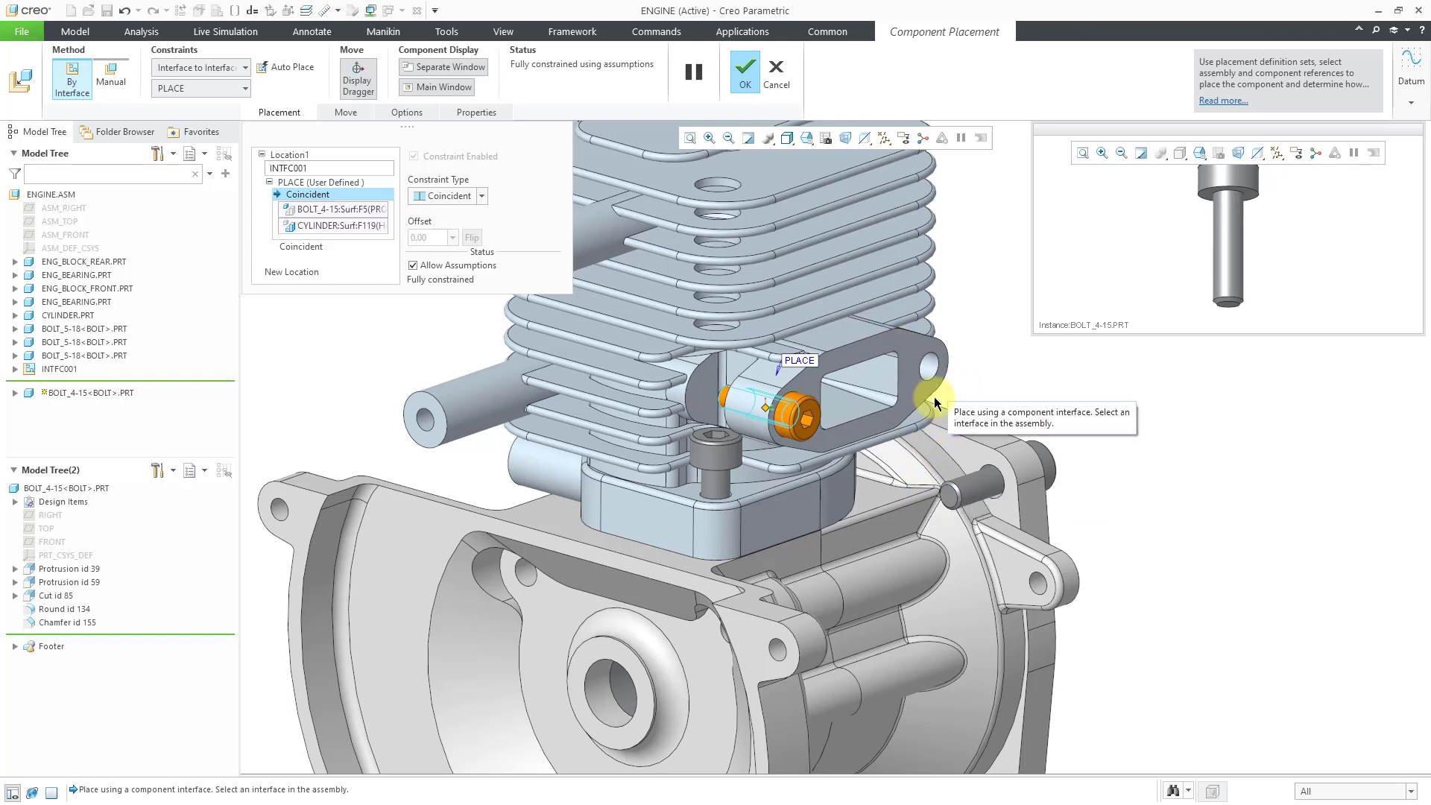
left_click(747, 81)
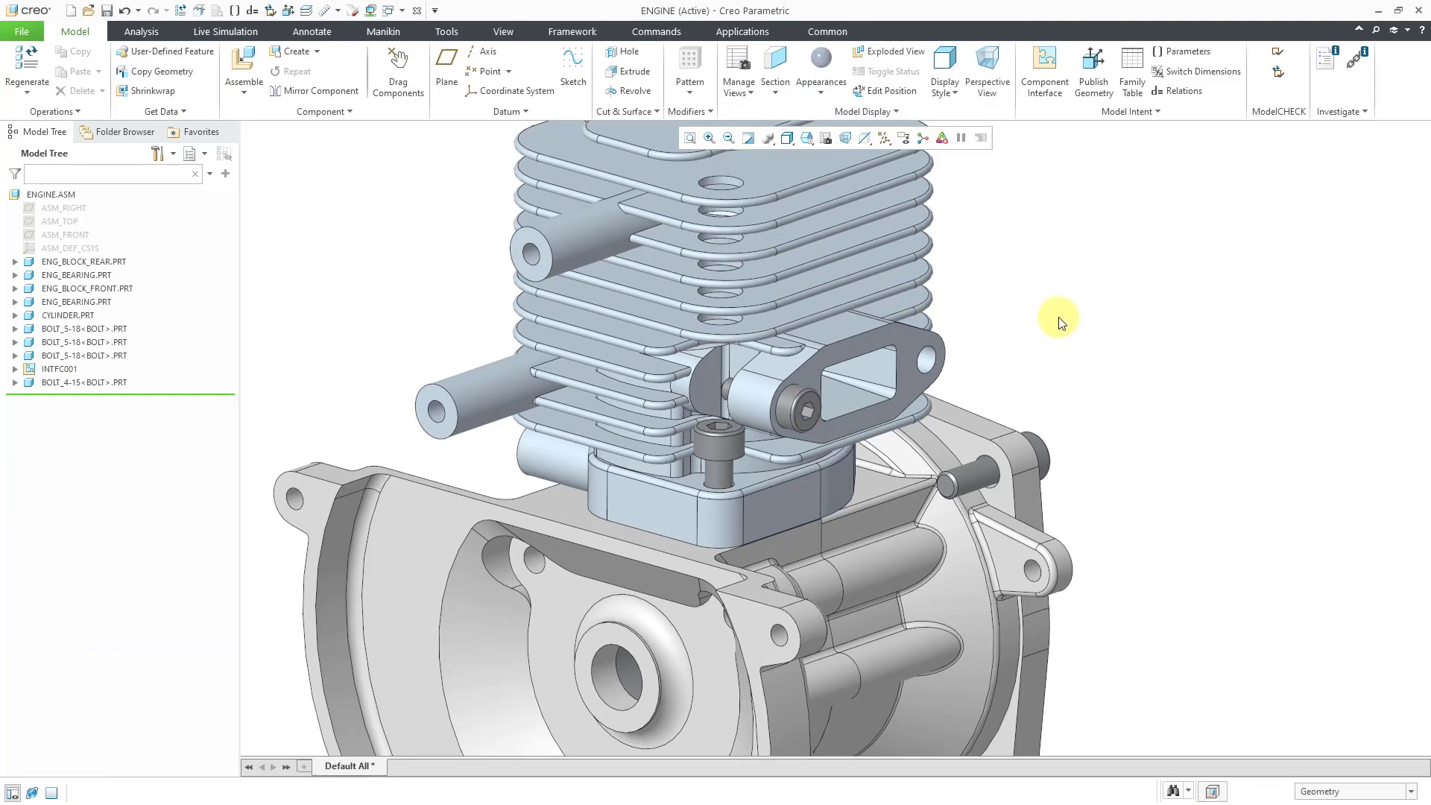
scroll(980, 320, "up", 3)
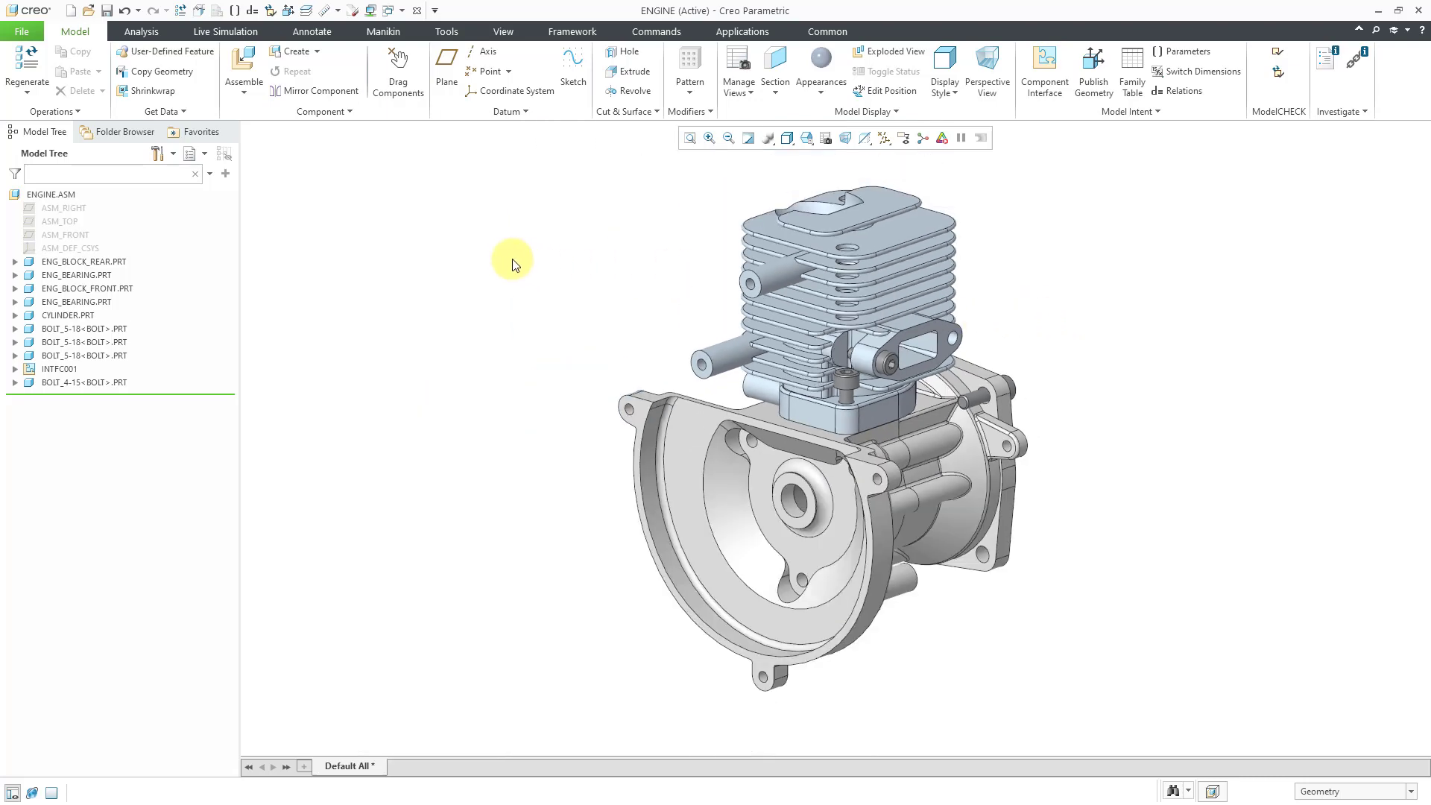
Examine the Assembly options for the automatic placement interface and default interface locations, and accept the options without changing them
left_click(28, 33)
left_click(34, 365)
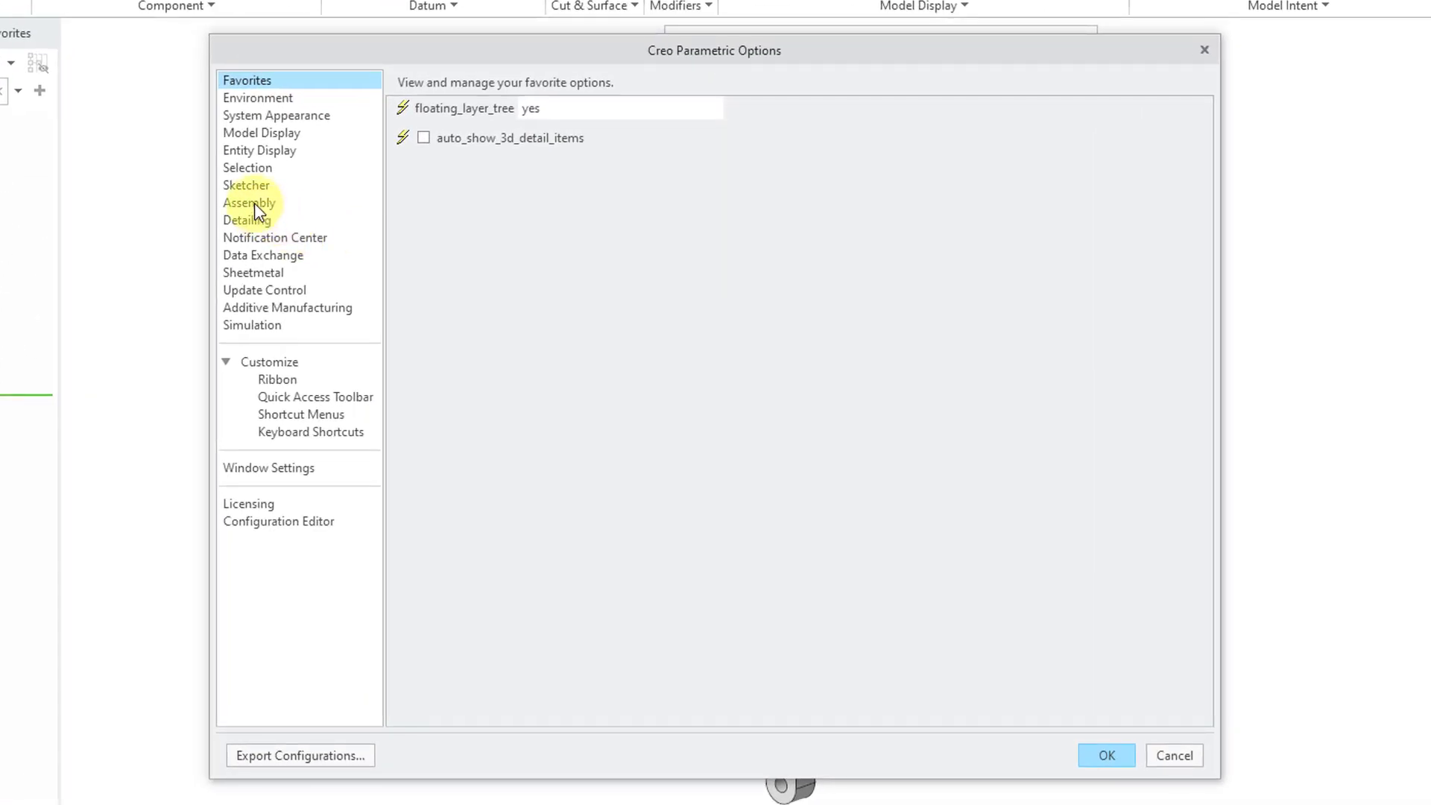
left_click(254, 203)
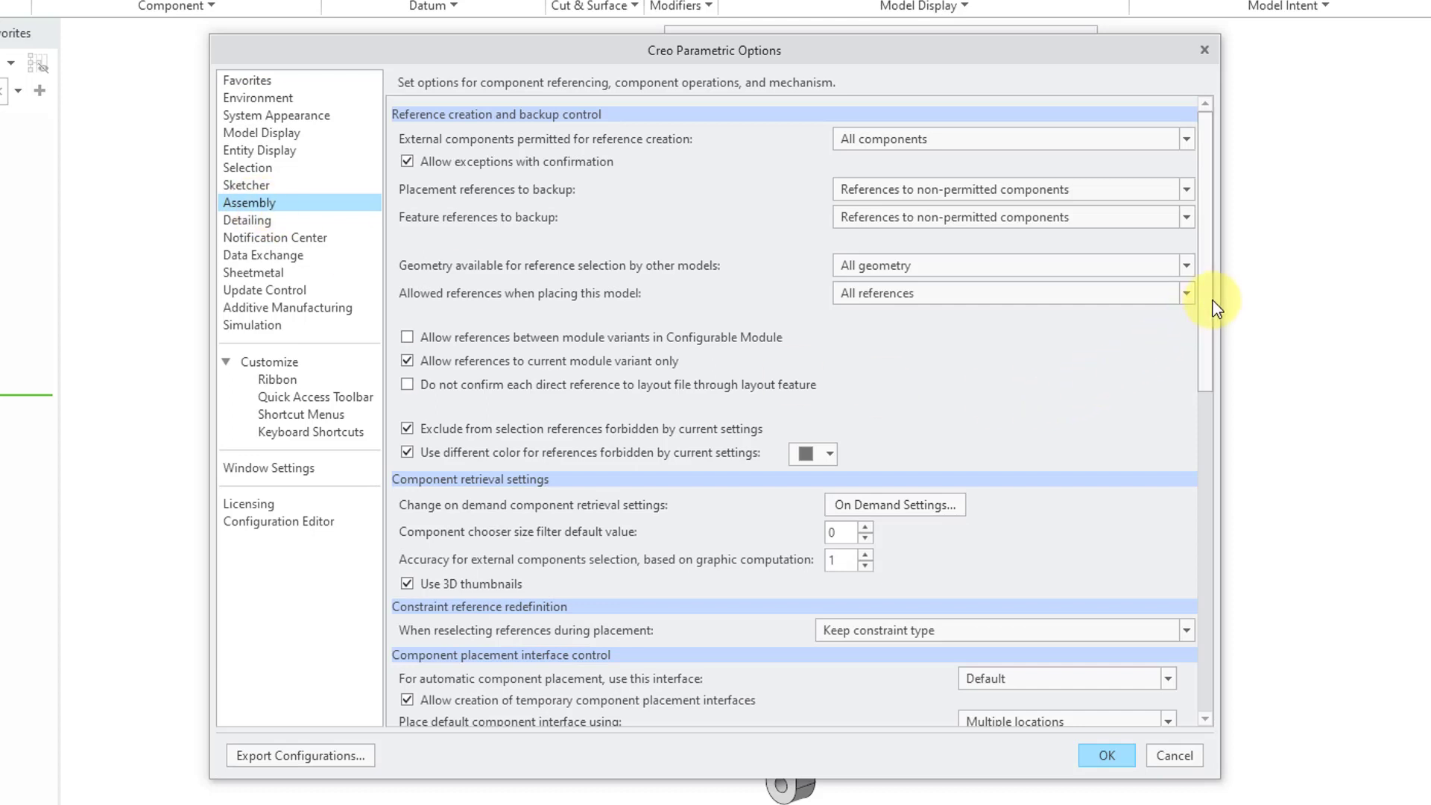
left_click_drag(1205, 302, 1217, 486)
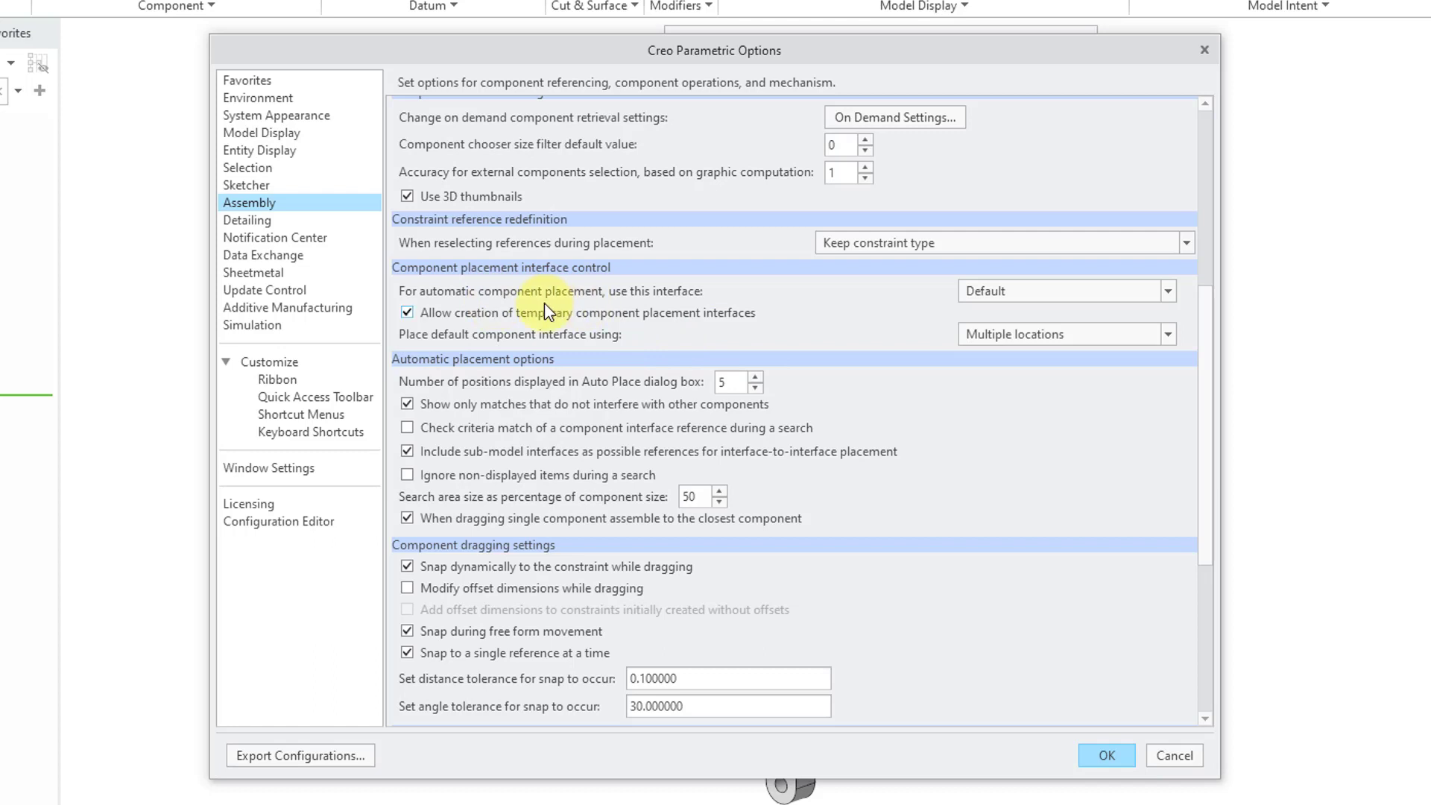
left_click(983, 298)
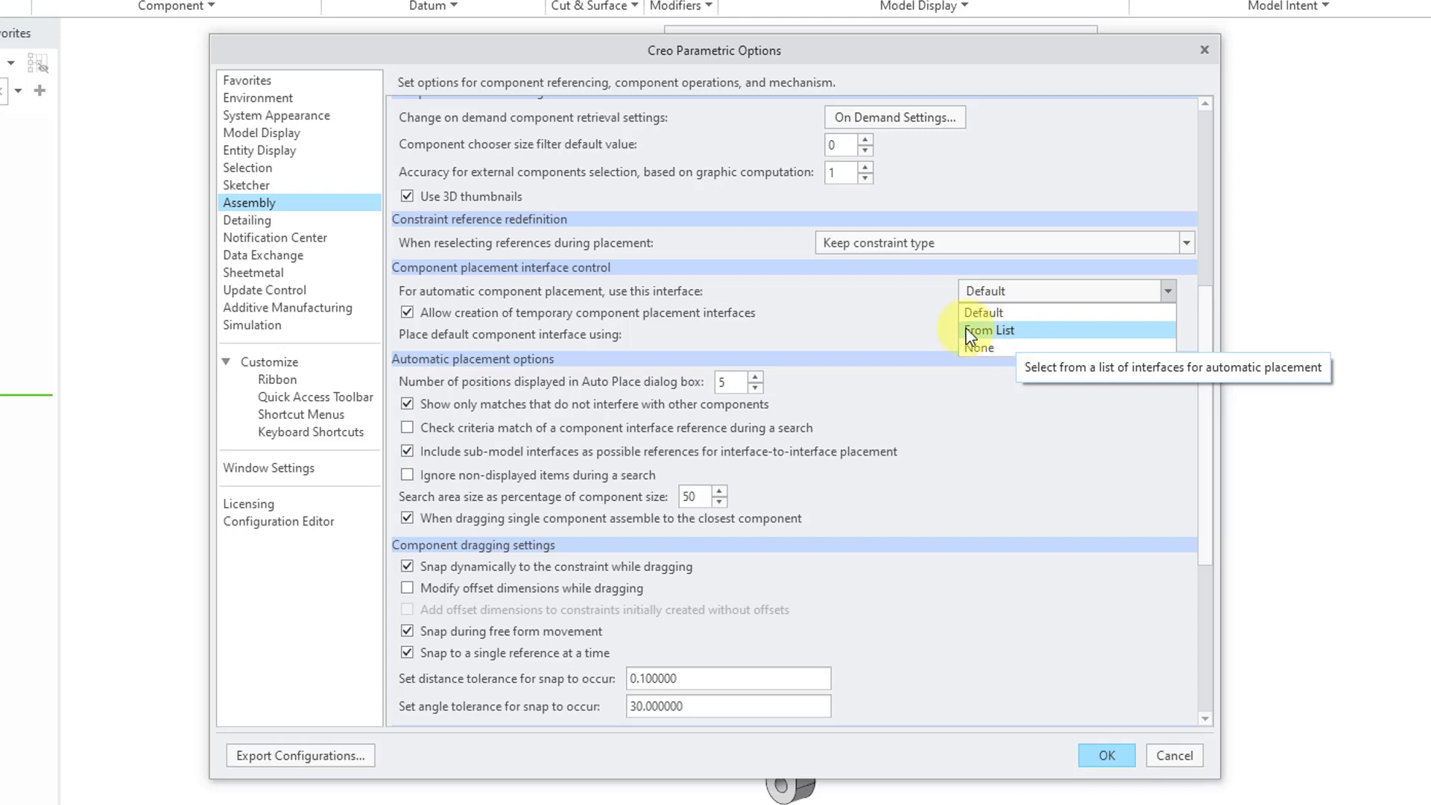
left_click(799, 324)
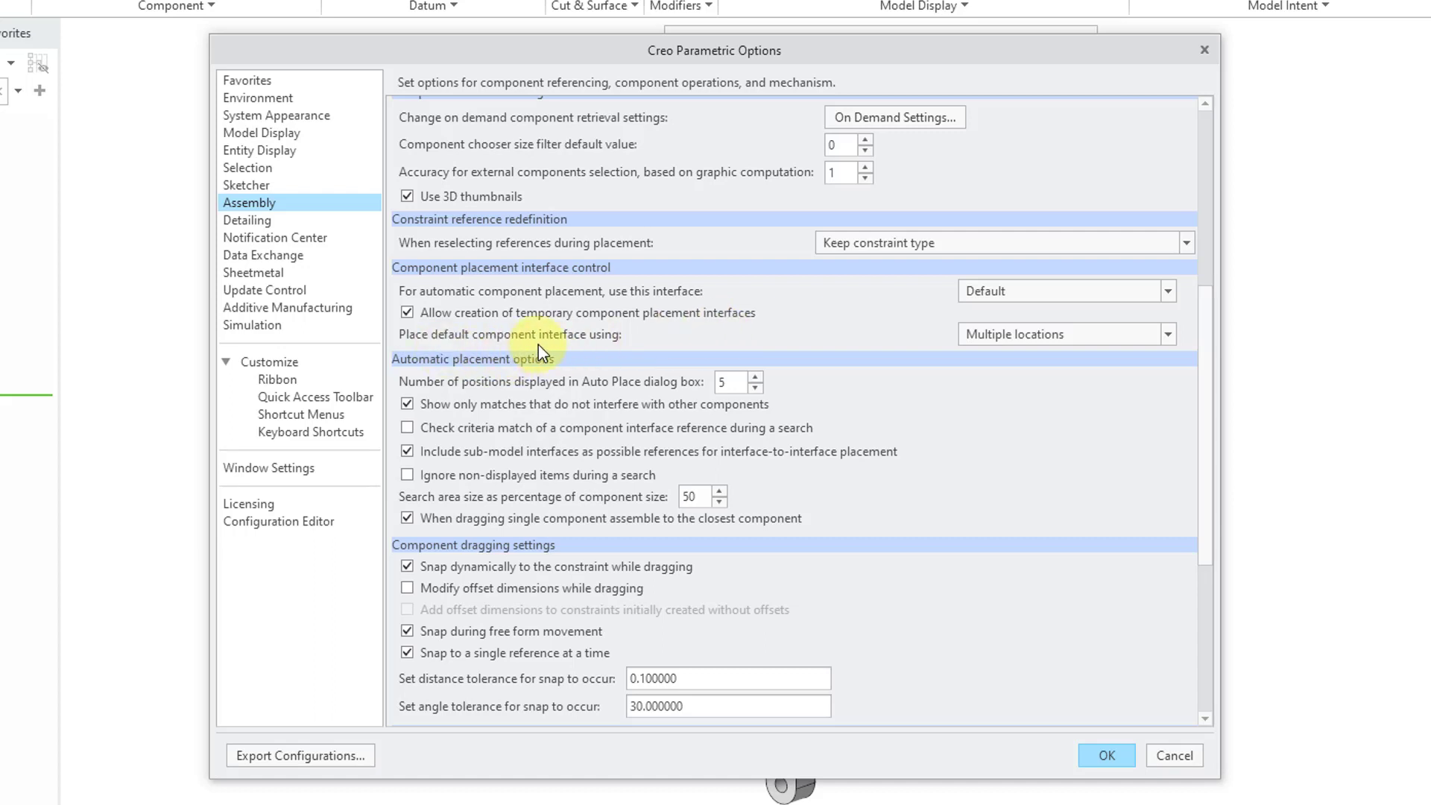
left_click(1044, 334)
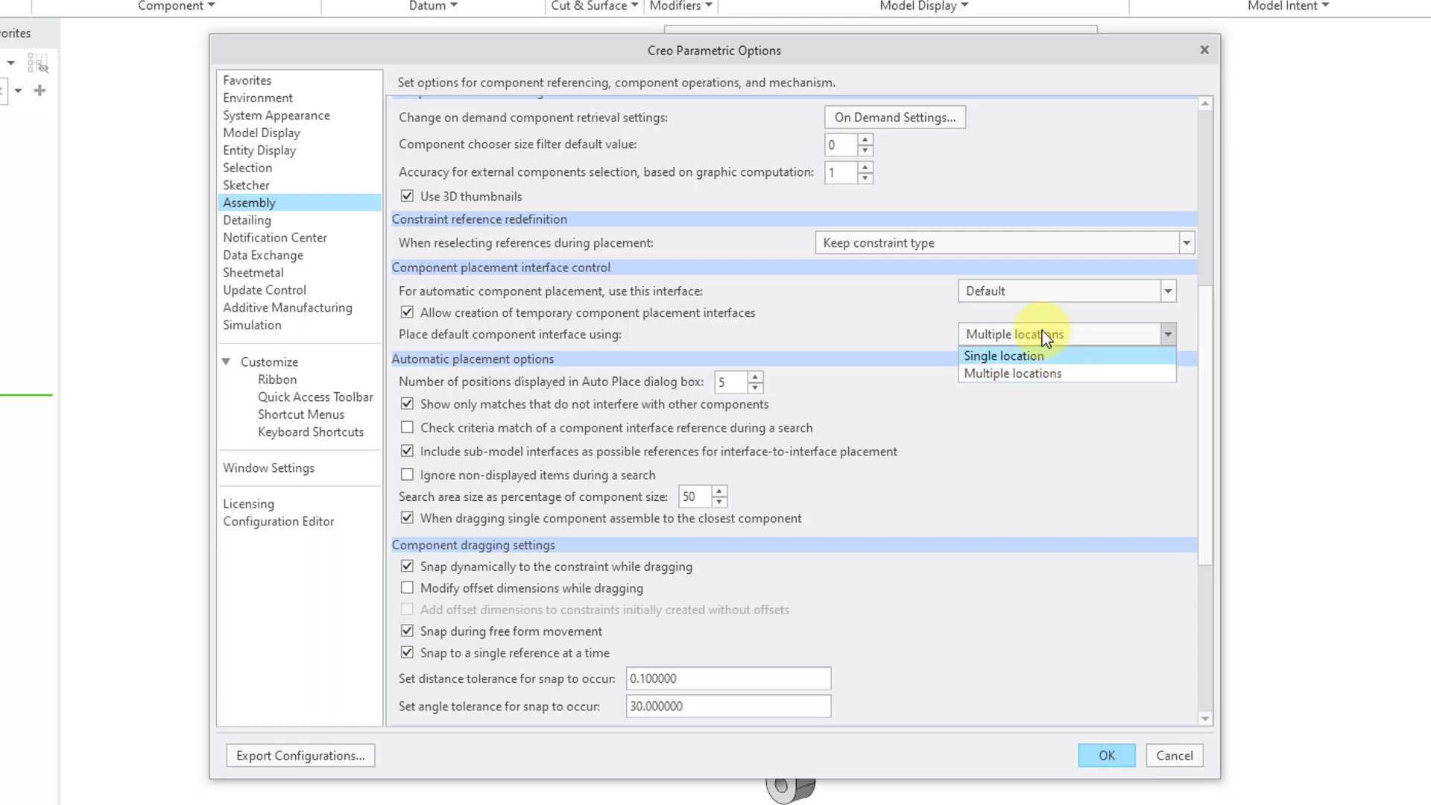
left_click(851, 325)
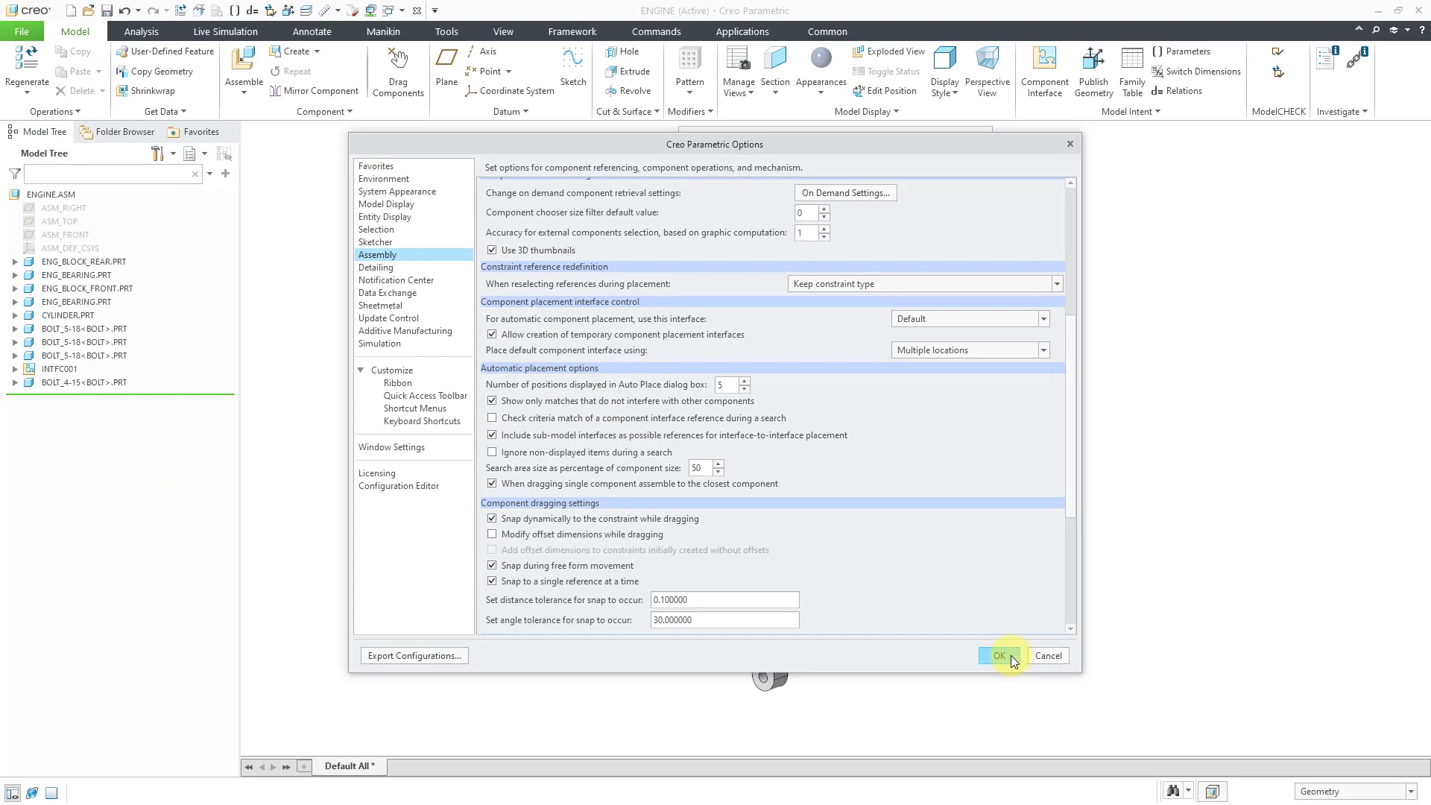
left_click(999, 655)
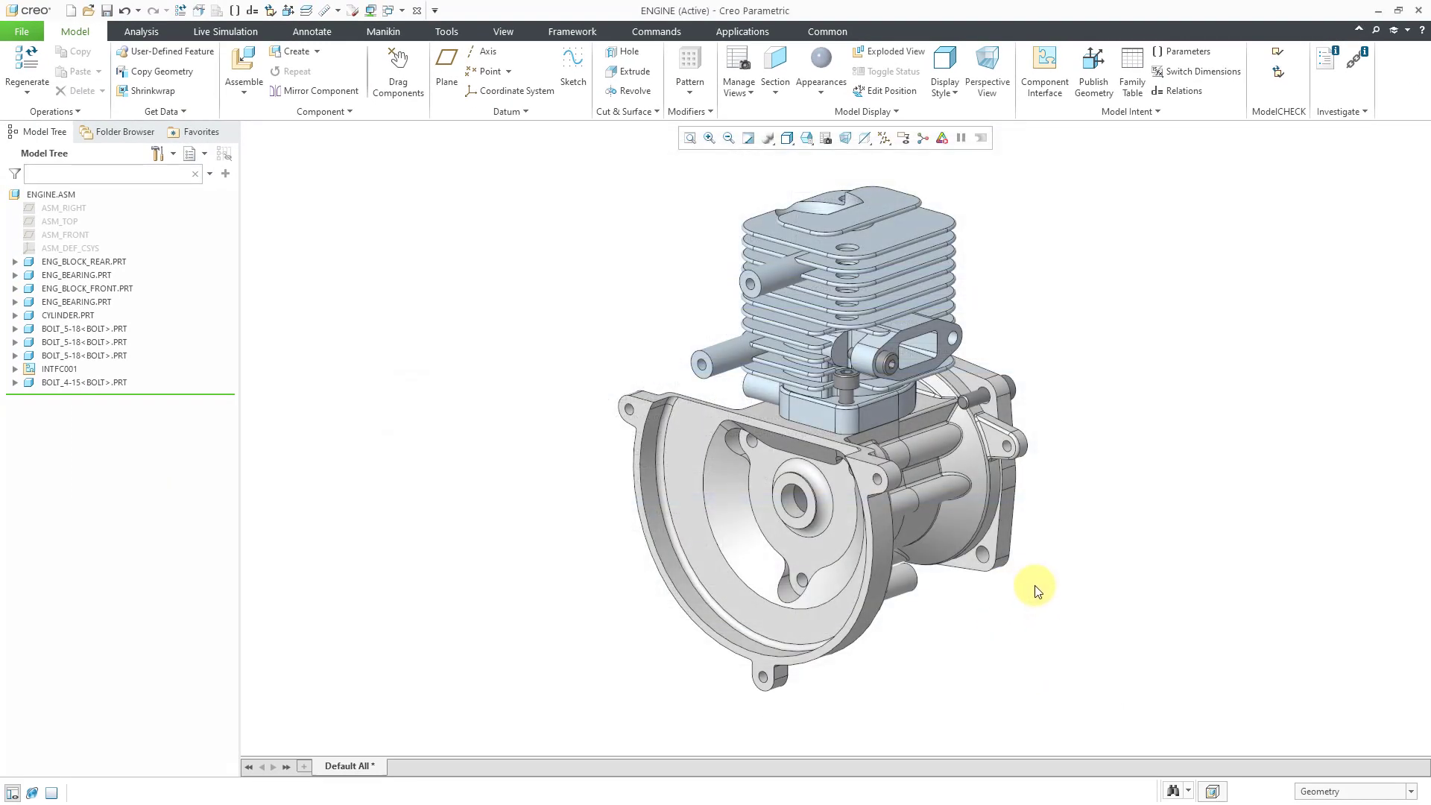